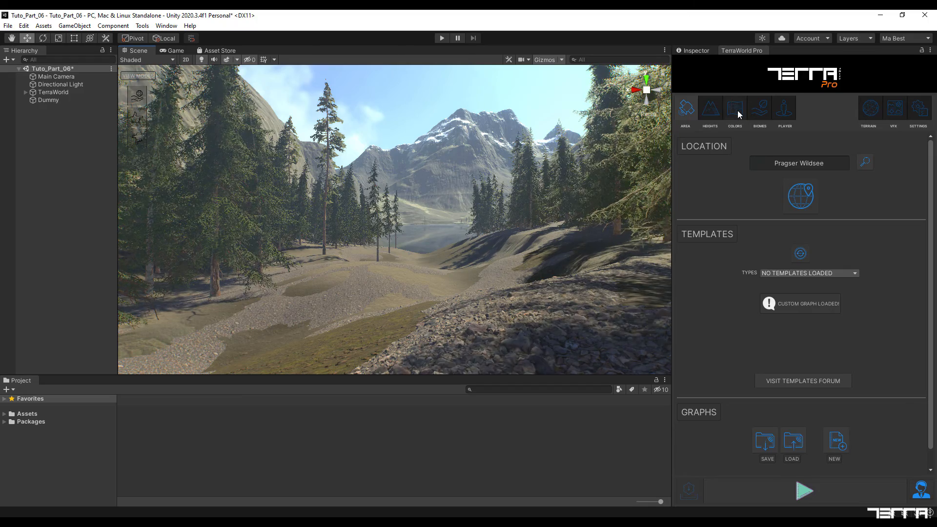
# Add a Color Filter mask node to the terrain's colors graph, beneath the existing color filter
pyautogui.click(737, 110)
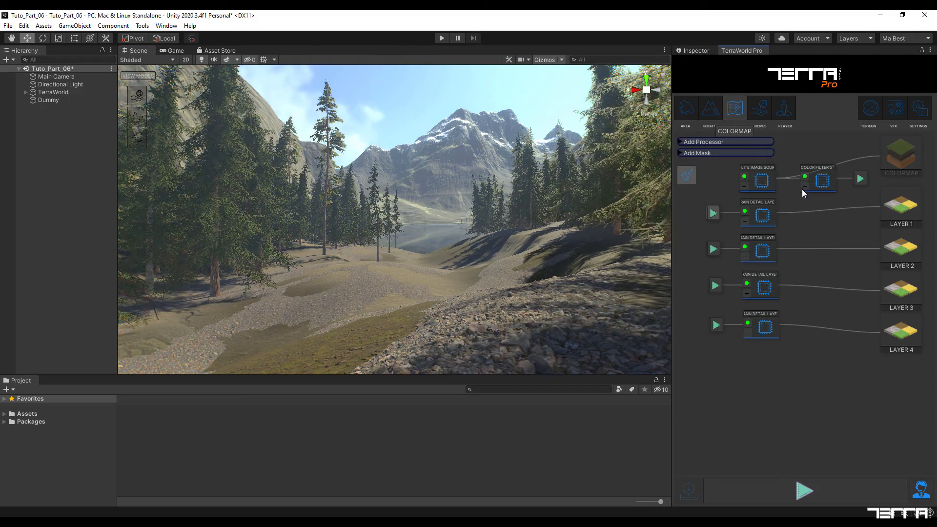
pyautogui.click(729, 153)
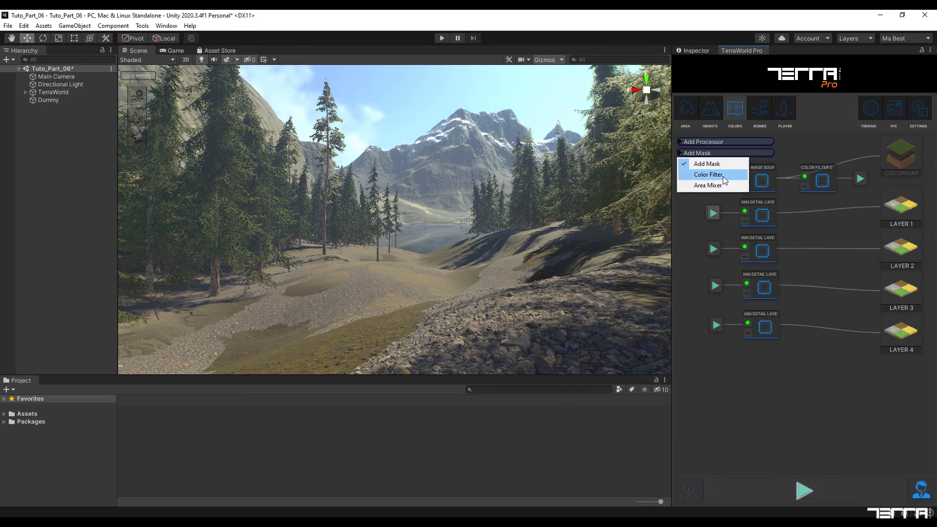
pyautogui.click(707, 174)
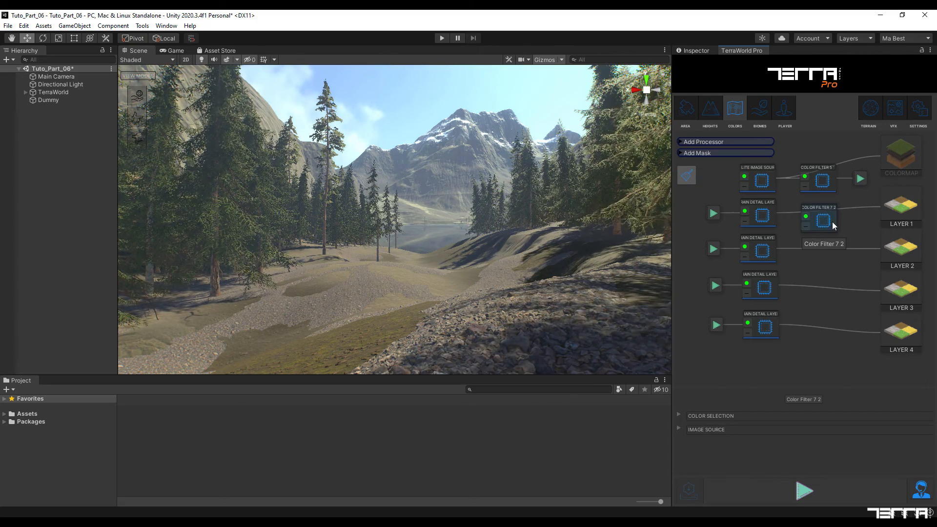
# Set the new color filter's selected color to A49775, sampled from the ground in the scene, with a tolerance of 30%
pyautogui.click(677, 415)
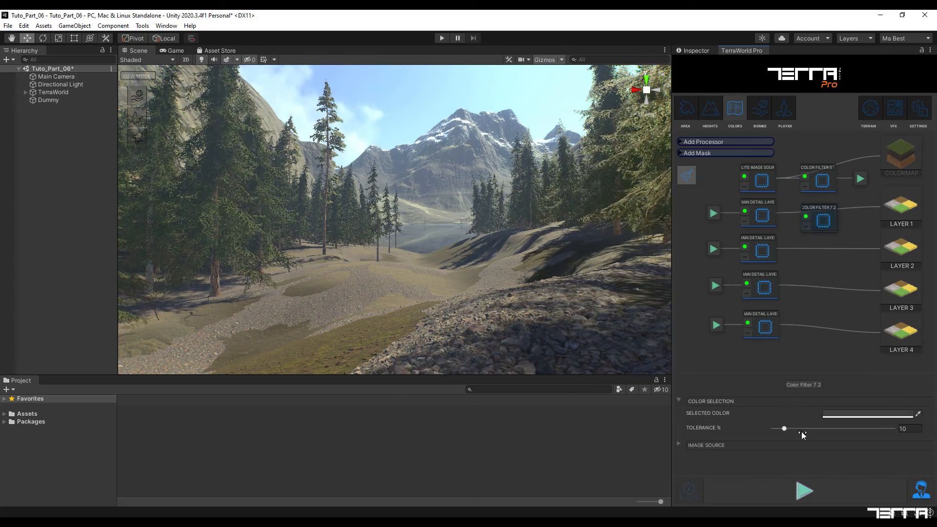
pyautogui.click(844, 412)
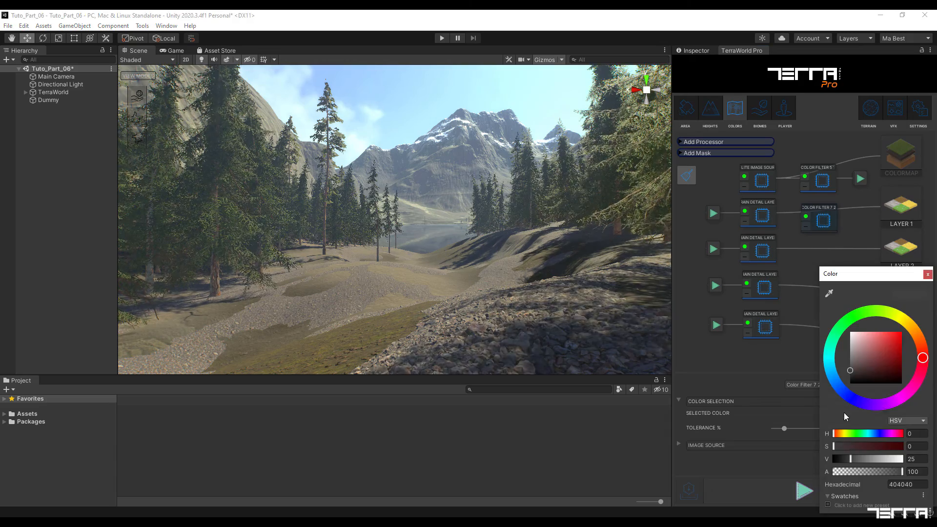
pyautogui.click(829, 293)
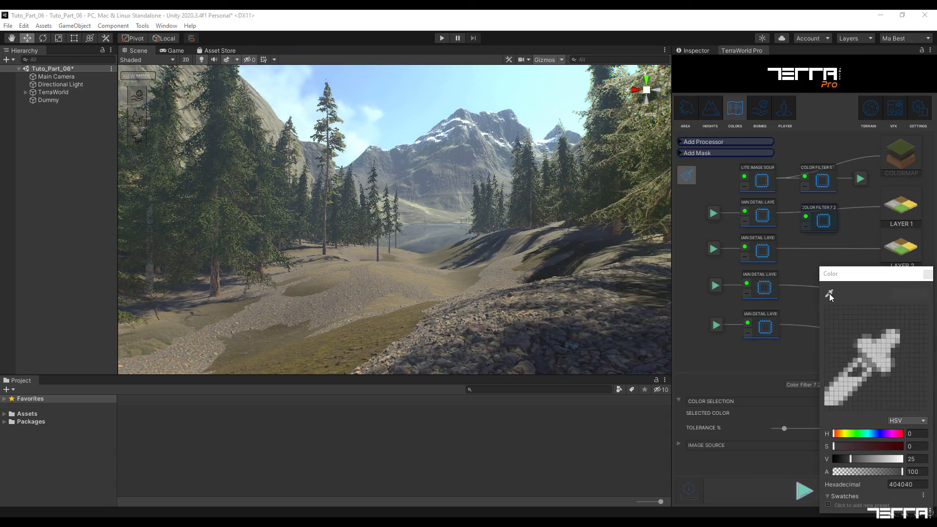
pyautogui.click(436, 282)
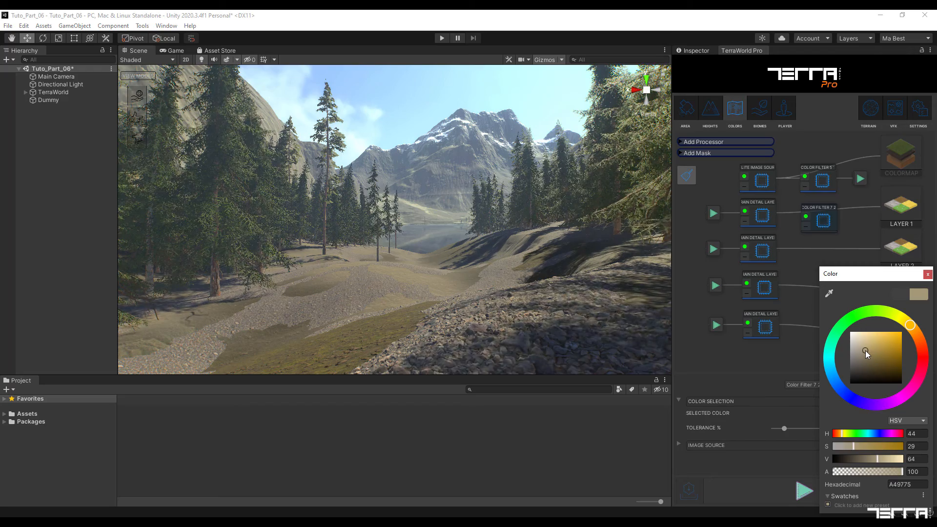
pyautogui.click(927, 274)
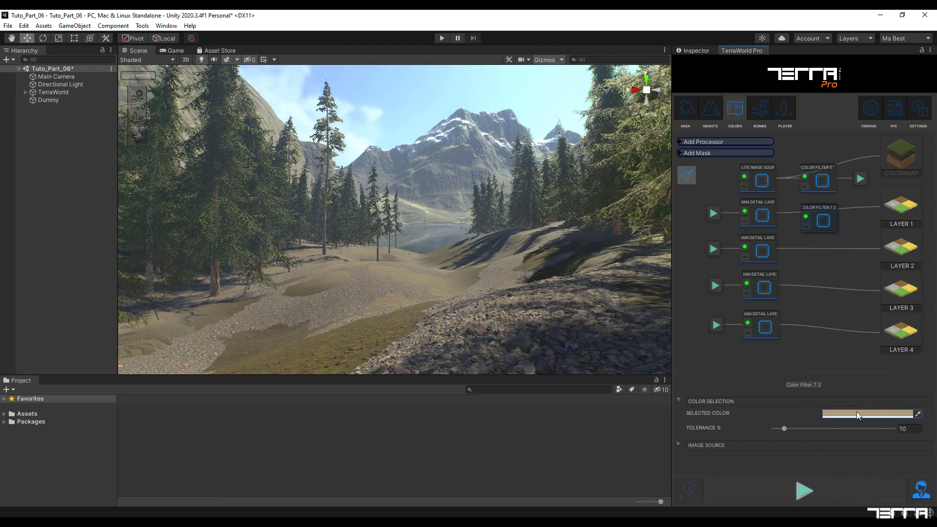
pyautogui.click(910, 428)
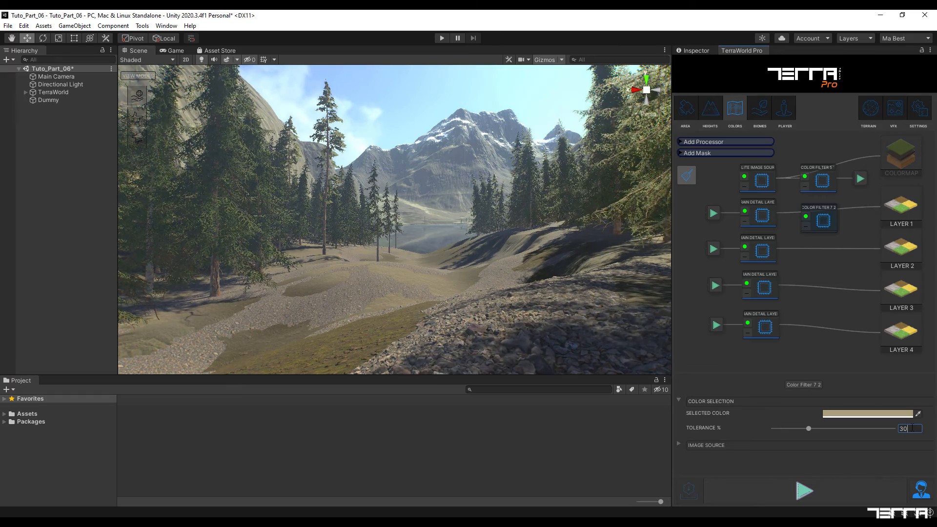
pyautogui.press('Return')
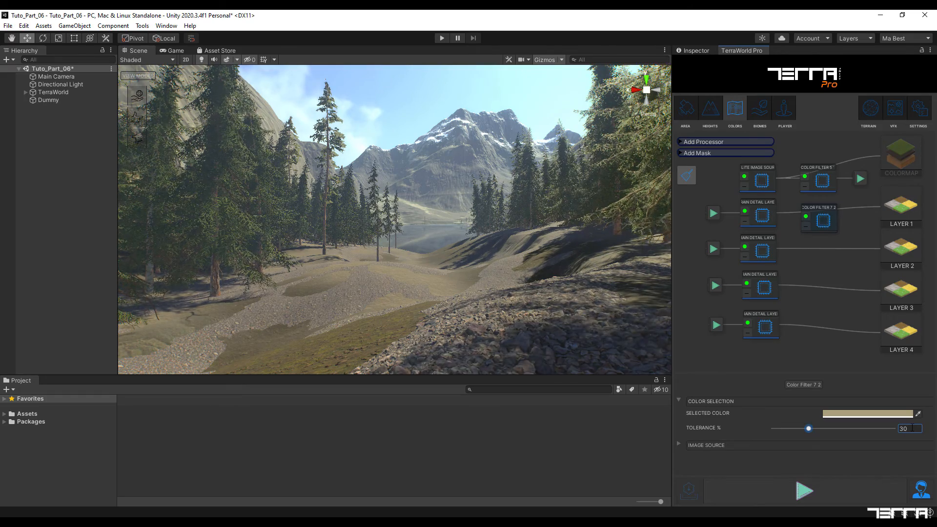
# Switch the color filter's image source to Texture Node and use Satellite Image Source 1 1 as its terrain layer input
pyautogui.click(678, 444)
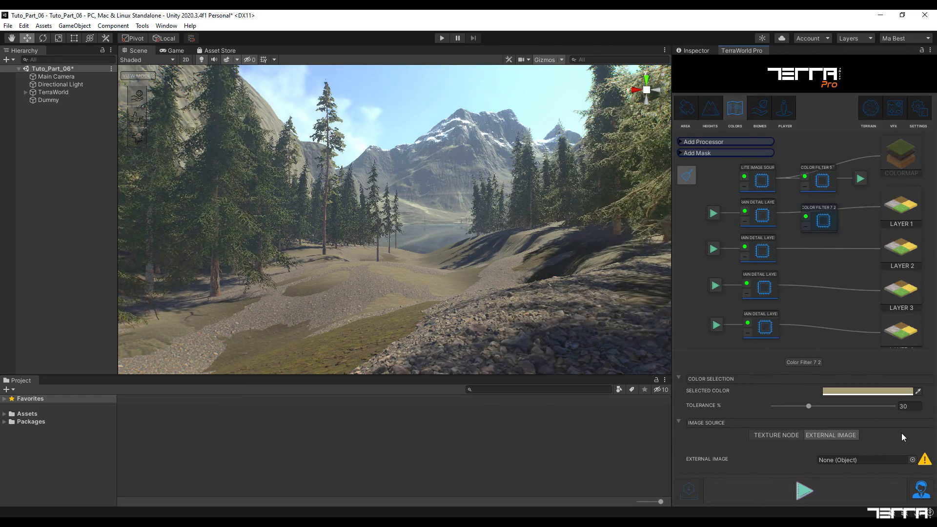
pyautogui.click(788, 436)
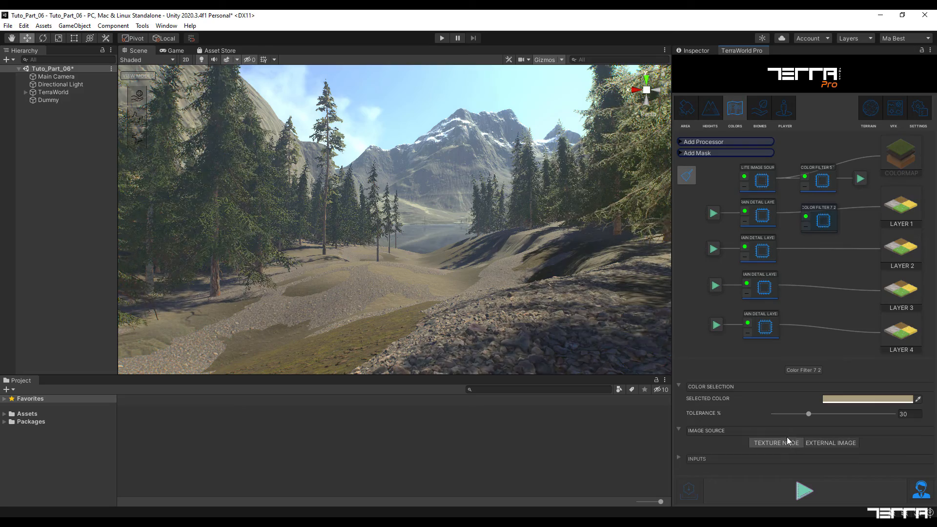
pyautogui.click(678, 458)
pyautogui.click(906, 466)
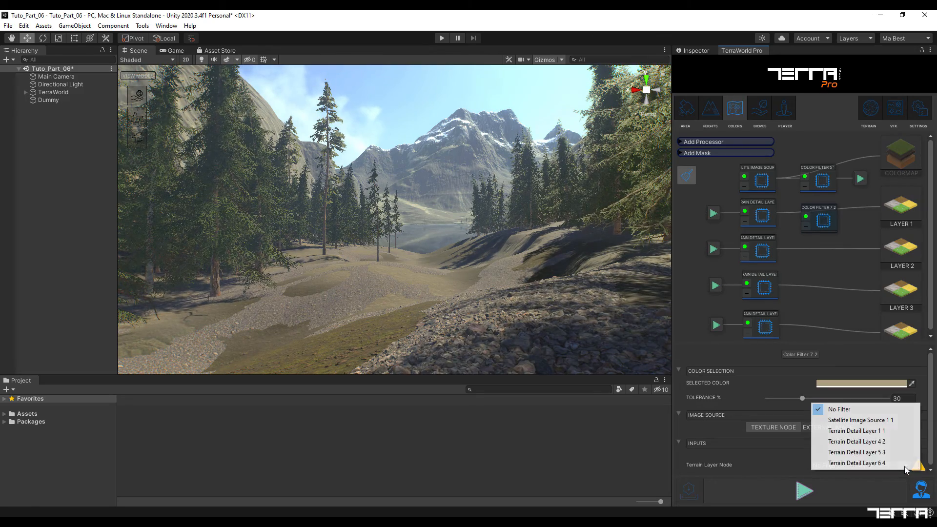
pyautogui.click(866, 421)
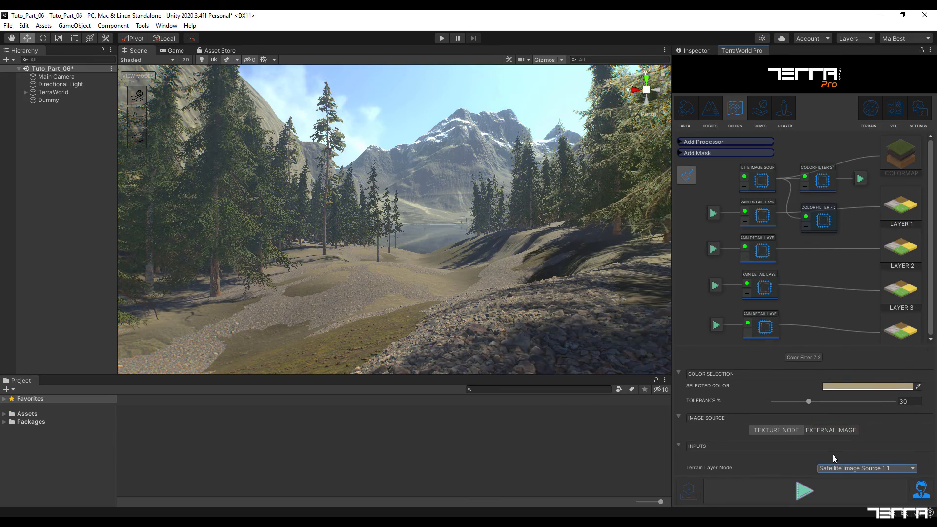
# Add a Biome Type Filter to the biomes graph, place it below Area Mixer 18 1, and set its biome type to Meadow
pyautogui.click(758, 114)
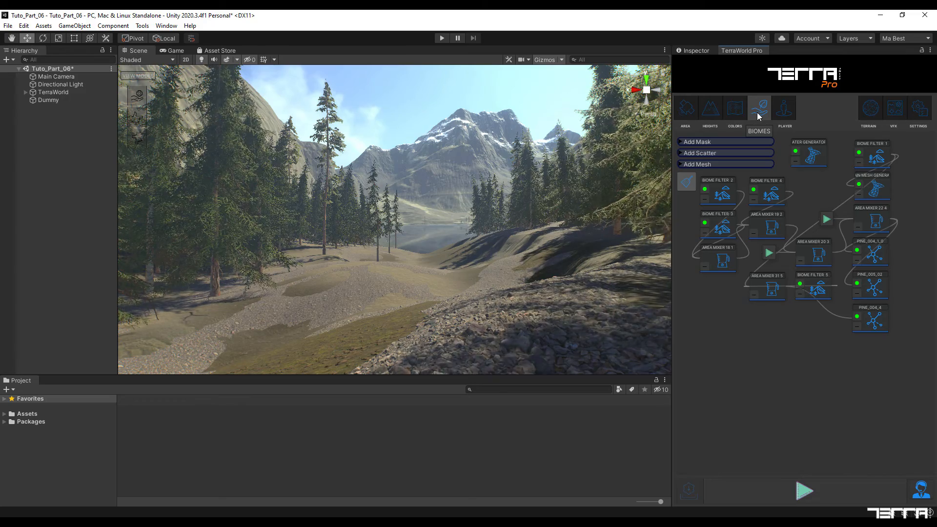
pyautogui.click(712, 142)
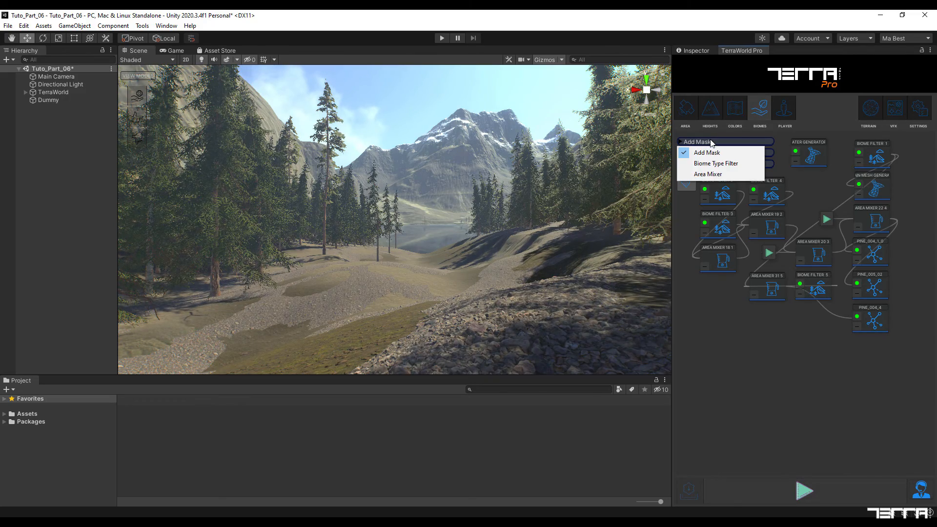
pyautogui.click(718, 163)
pyautogui.moveTo(781, 390); pyautogui.dragTo(717, 319)
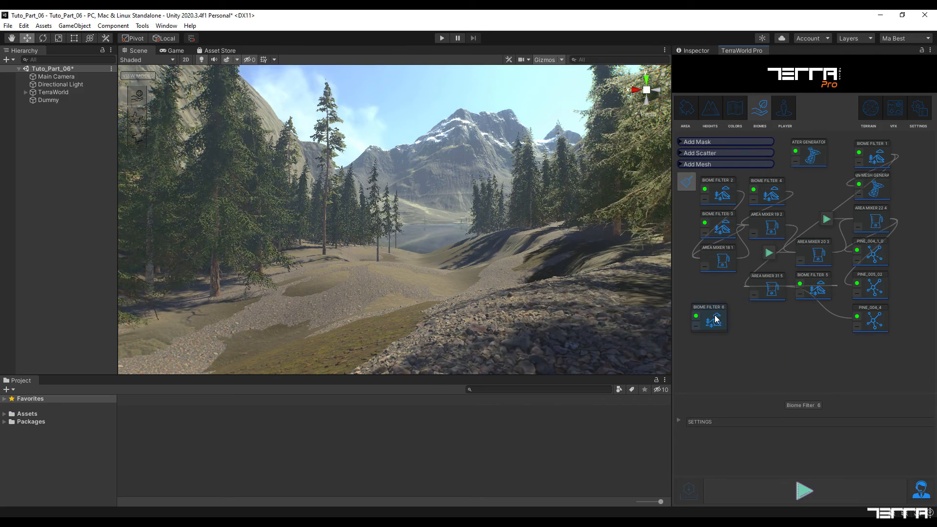
pyautogui.click(678, 420)
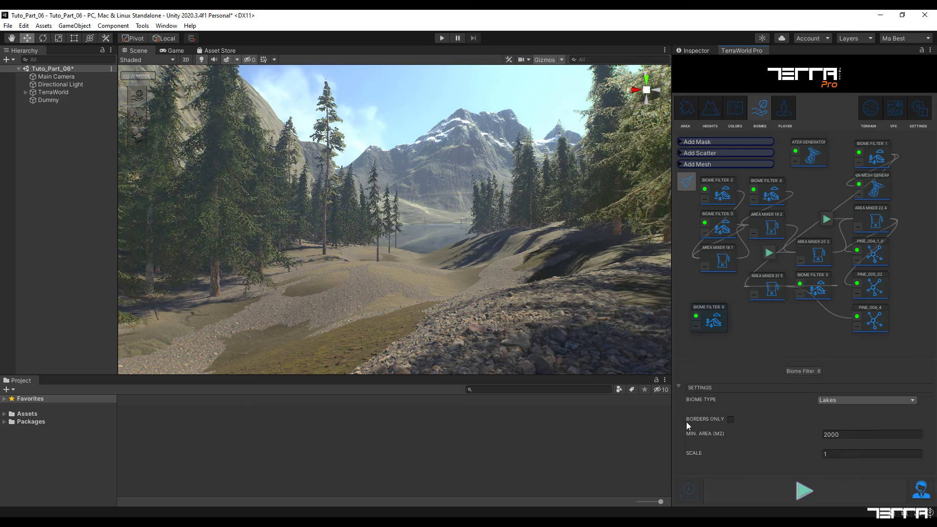
pyautogui.click(850, 400)
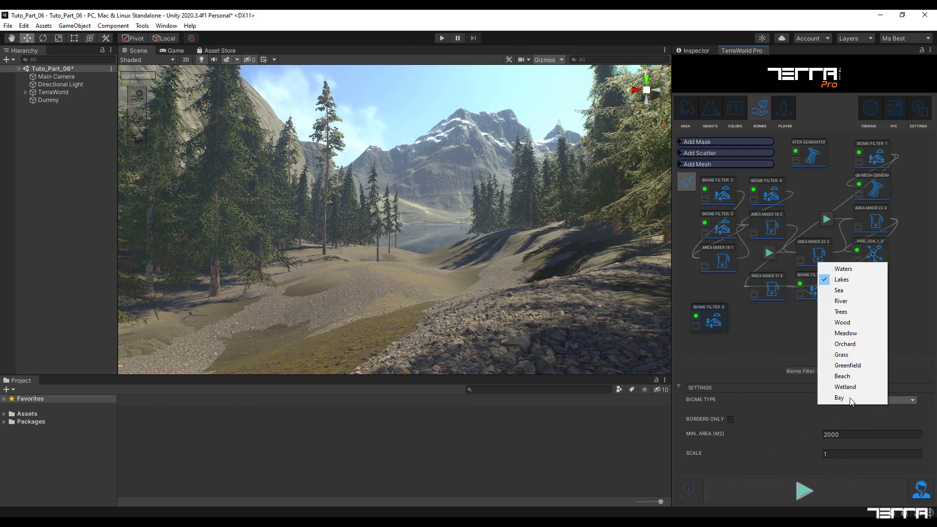
pyautogui.click(851, 334)
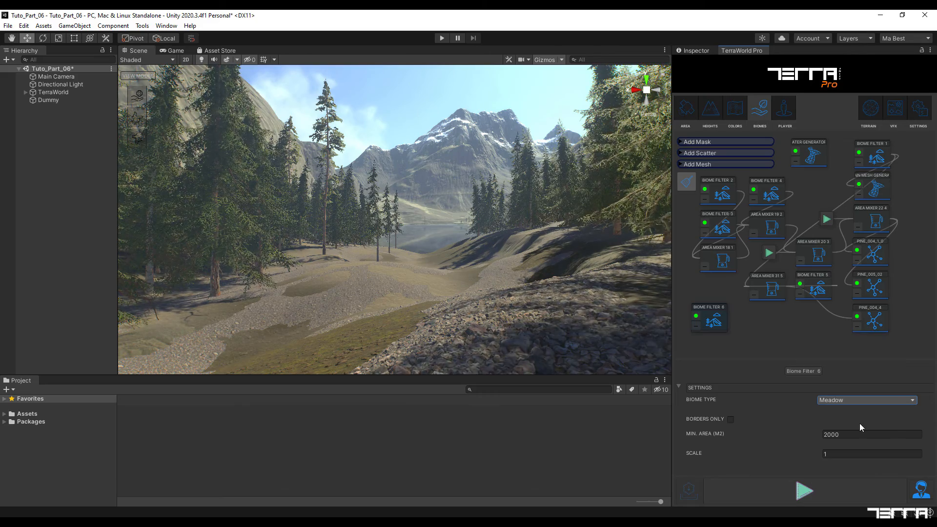
pyautogui.click(754, 333)
# Add a second Biome Type Filter beside the Meadow filter and set its biome type to Grass
pyautogui.click(719, 141)
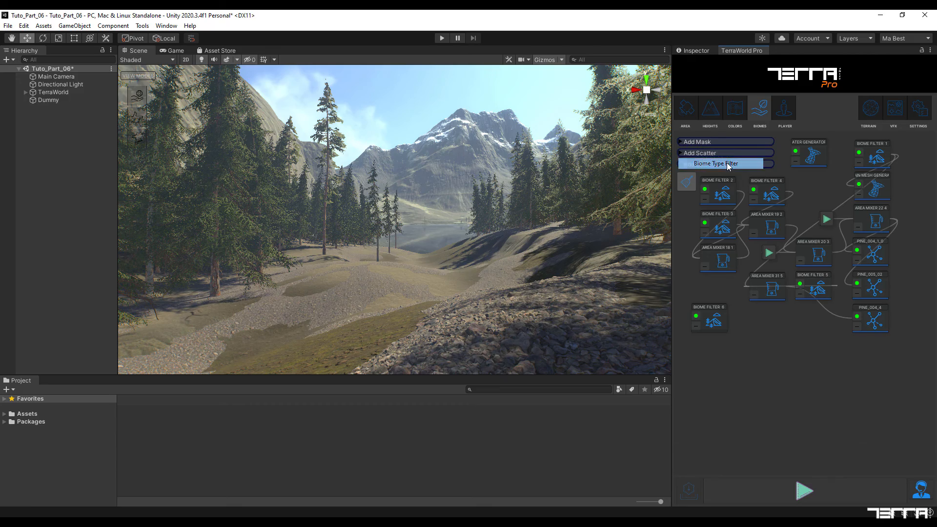
pyautogui.click(727, 162)
pyautogui.moveTo(825, 397); pyautogui.dragTo(758, 309)
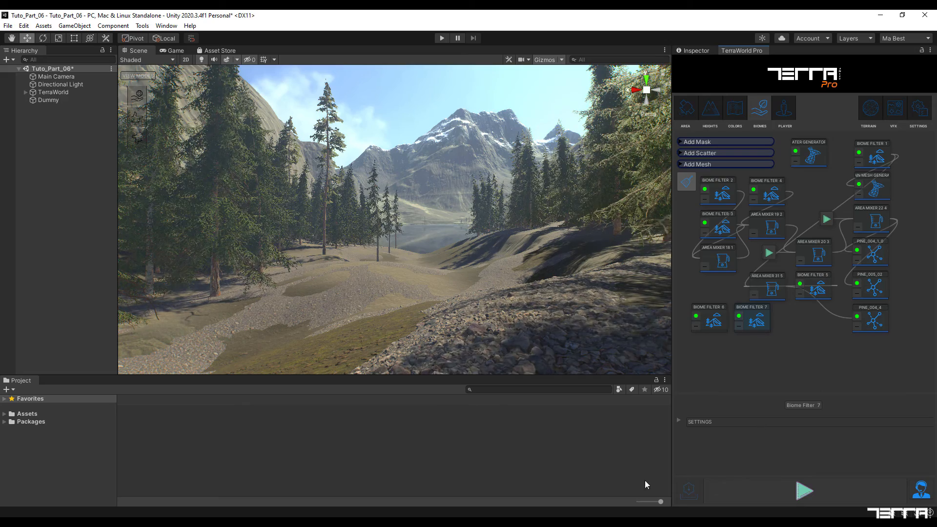
pyautogui.click(679, 420)
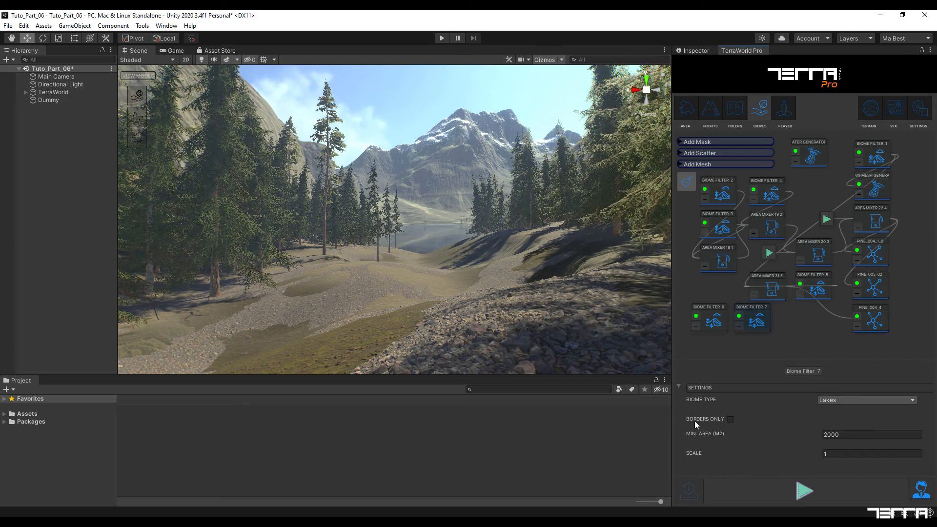
pyautogui.click(848, 401)
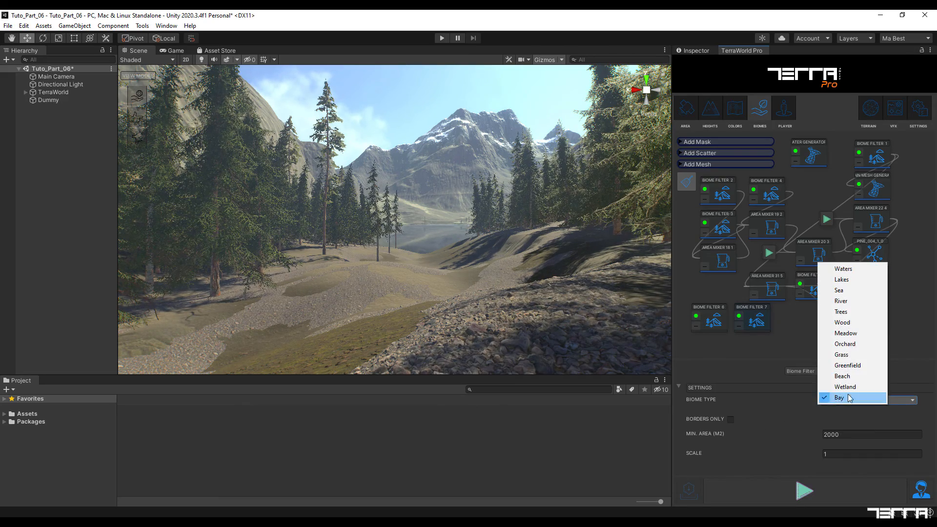
pyautogui.click(840, 355)
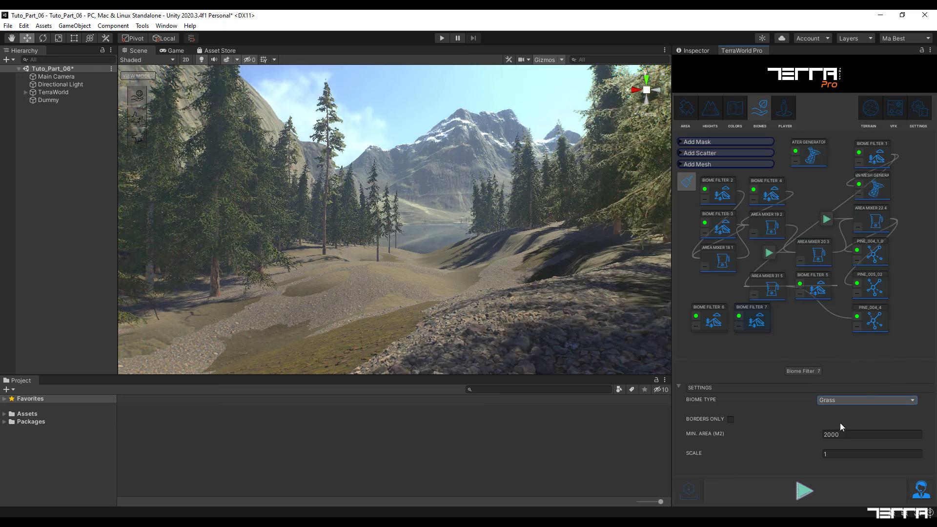
pyautogui.click(789, 350)
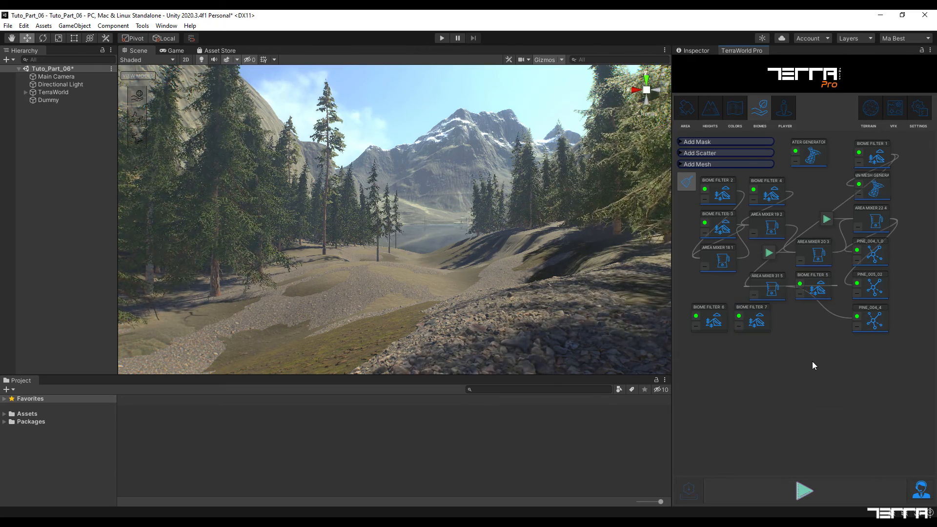
# Add an Area Mixer node below the Meadow and Grass filters and set its Area 2 input to Biome Filter 6
pyautogui.click(711, 141)
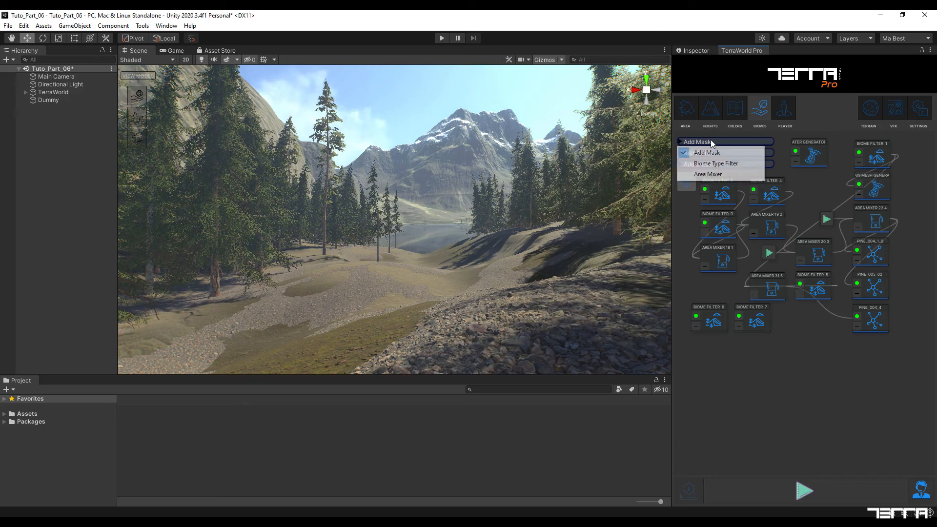
pyautogui.click(722, 174)
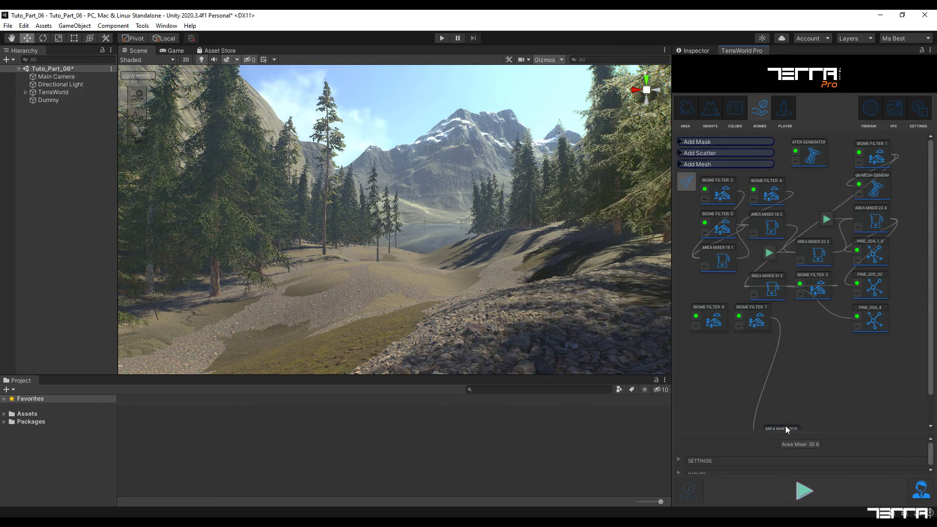
pyautogui.moveTo(786, 426); pyautogui.dragTo(736, 344)
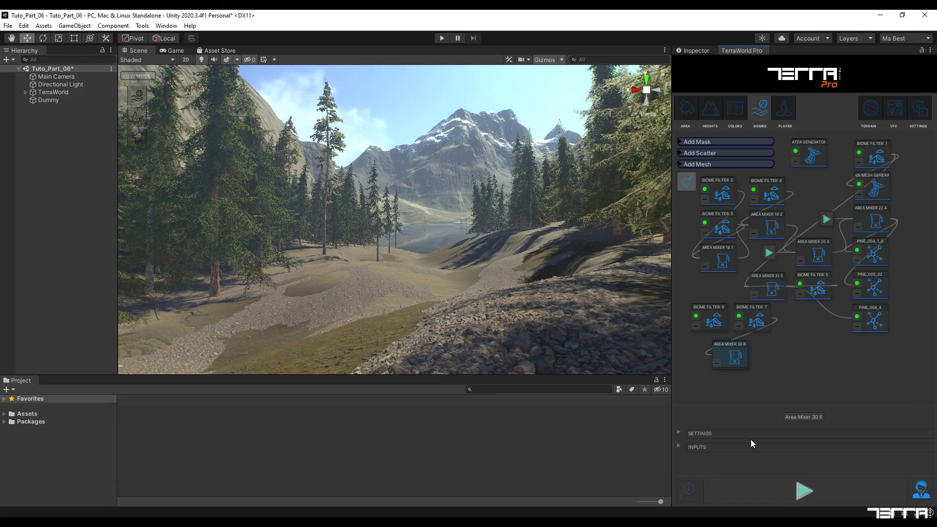
pyautogui.click(678, 432)
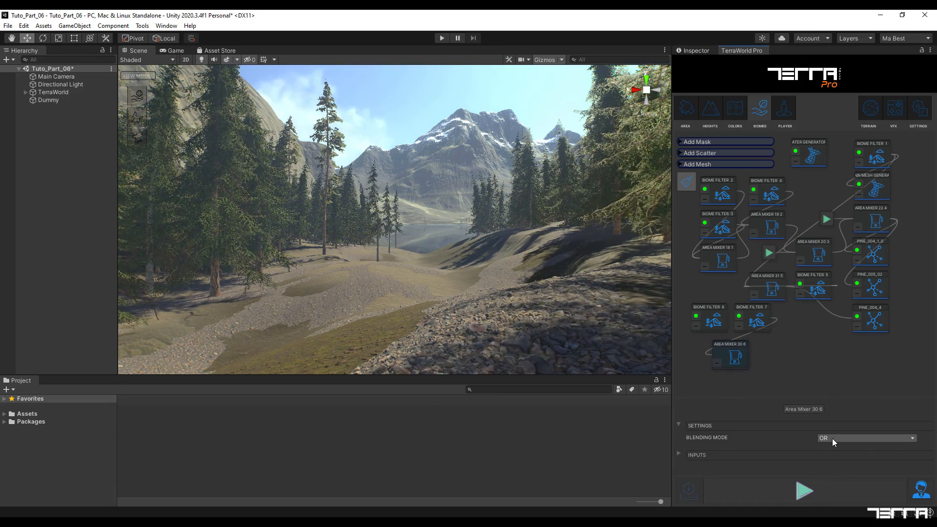
pyautogui.click(678, 454)
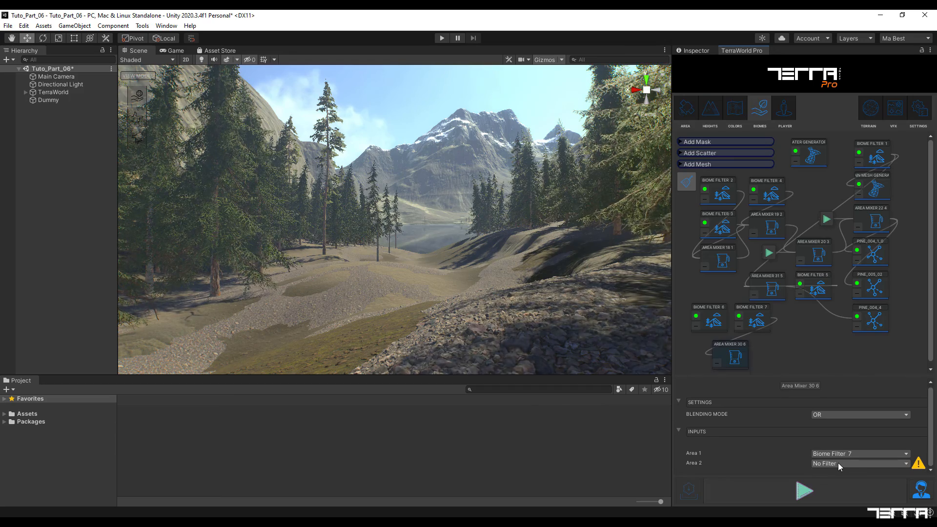
pyautogui.click(855, 462)
pyautogui.click(862, 451)
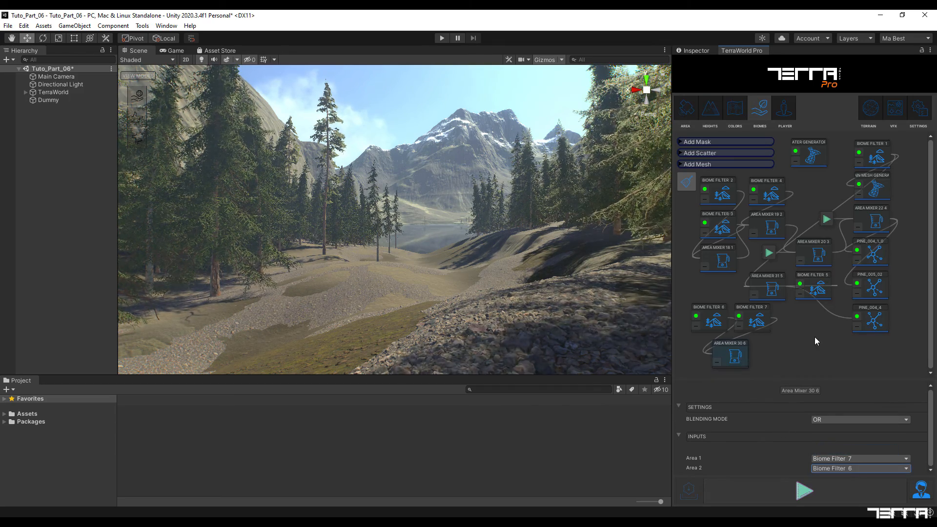
# Add a Biome Type Filter beside the Grass filter in the biomes graph and set its biome type to Wetland
pyautogui.click(724, 142)
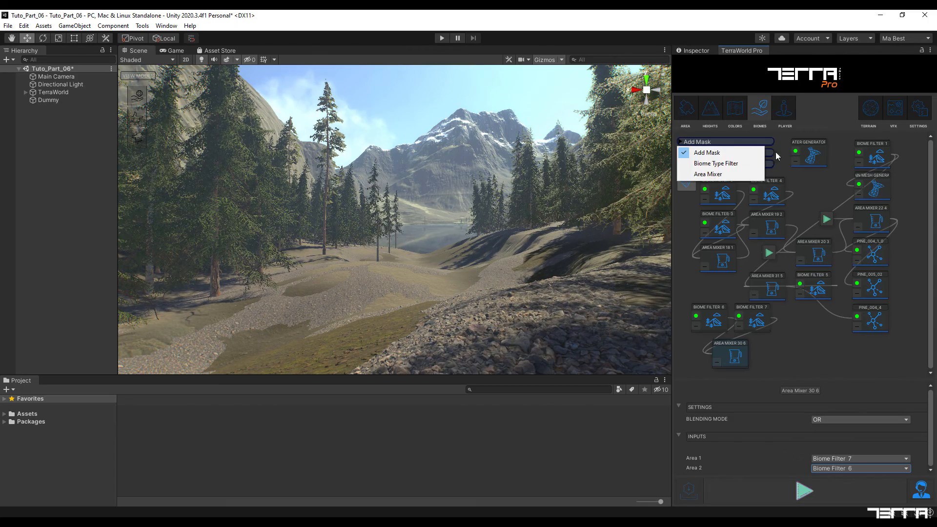
pyautogui.click(740, 163)
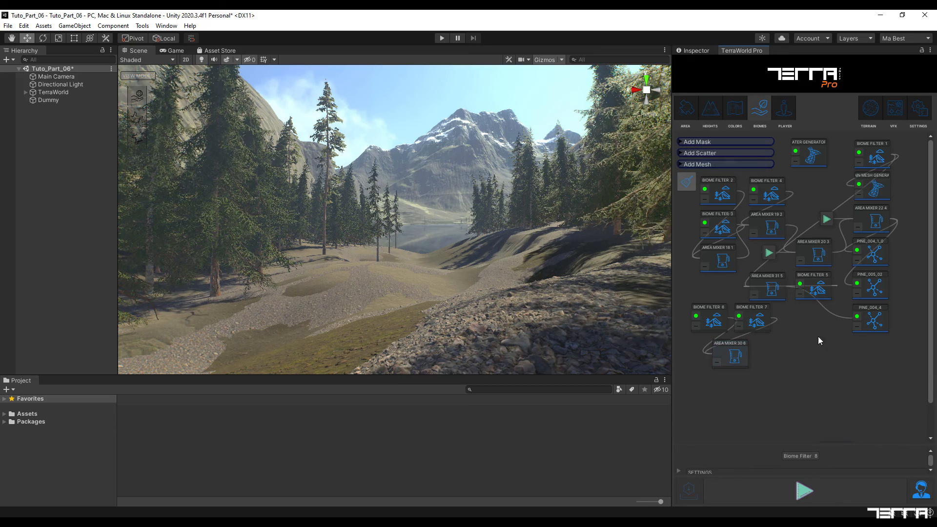
pyautogui.moveTo(930, 348); pyautogui.dragTo(931, 395)
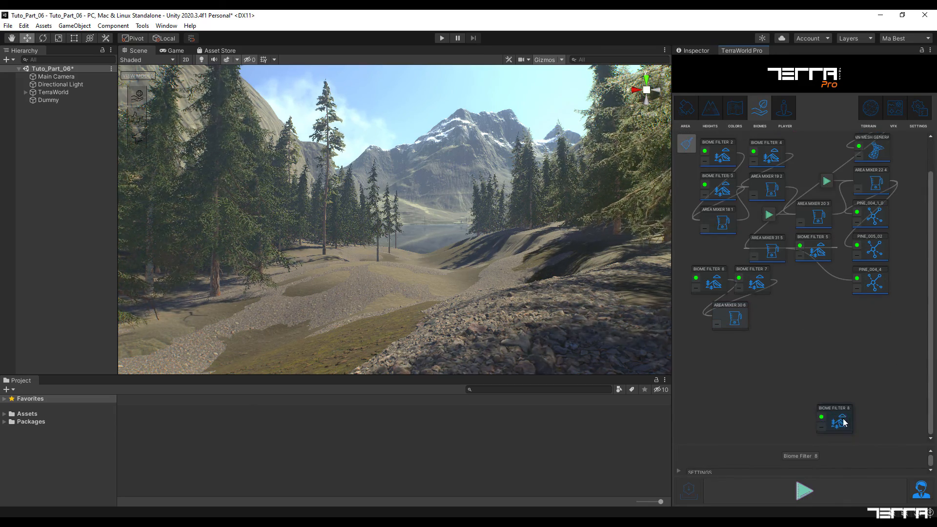
pyautogui.moveTo(845, 423); pyautogui.dragTo(807, 316)
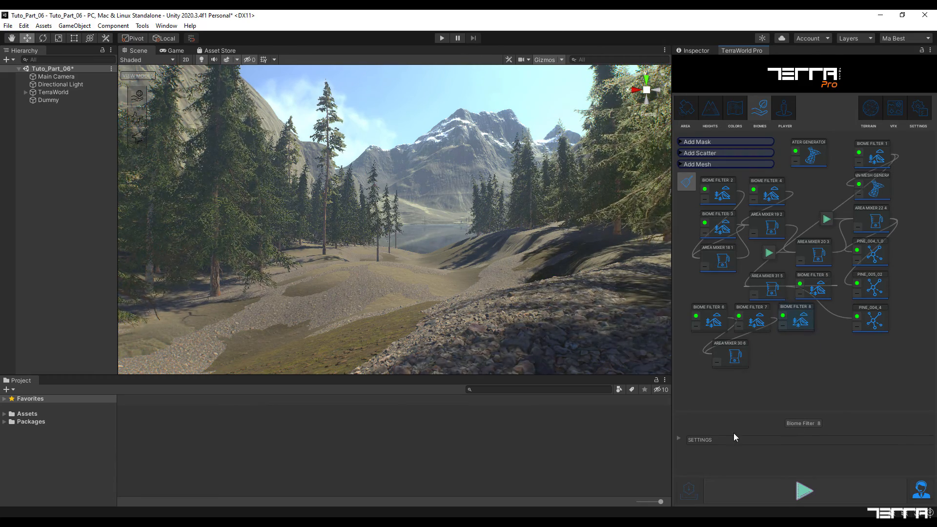
pyautogui.click(679, 437)
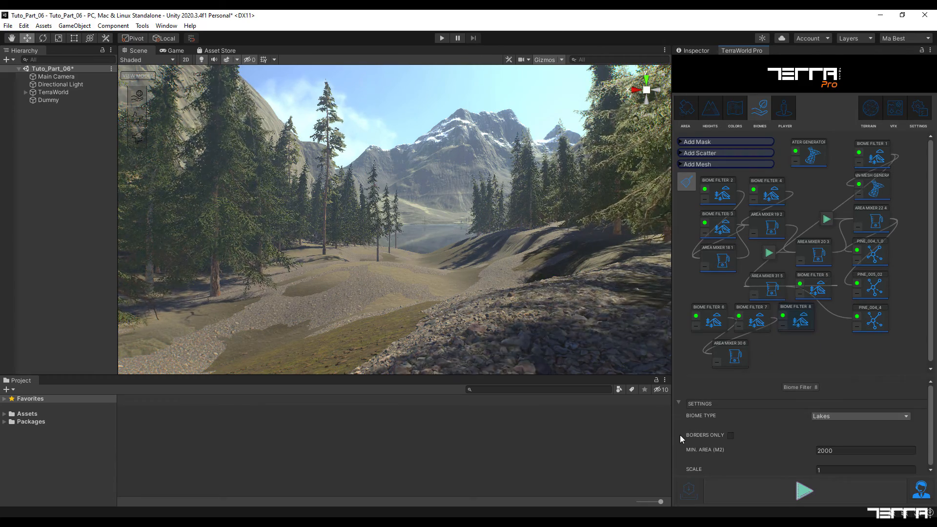
pyautogui.click(908, 417)
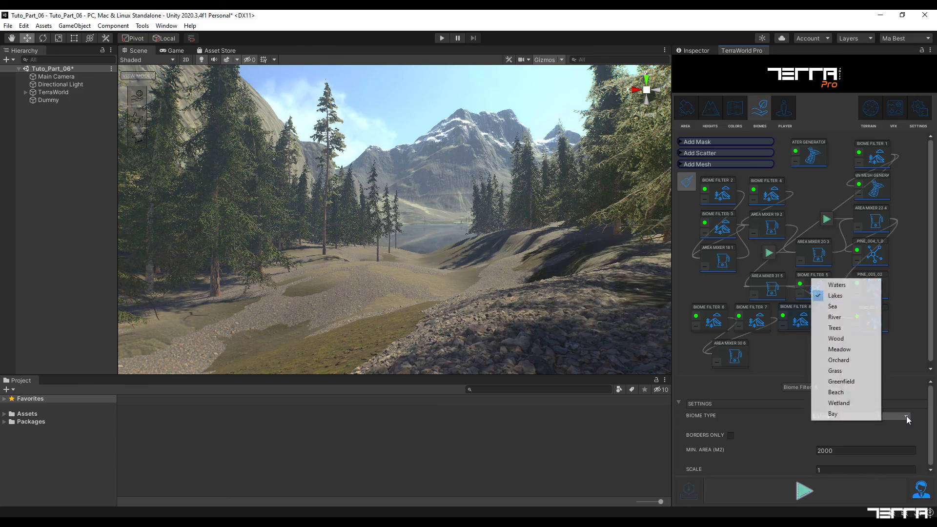
pyautogui.click(852, 403)
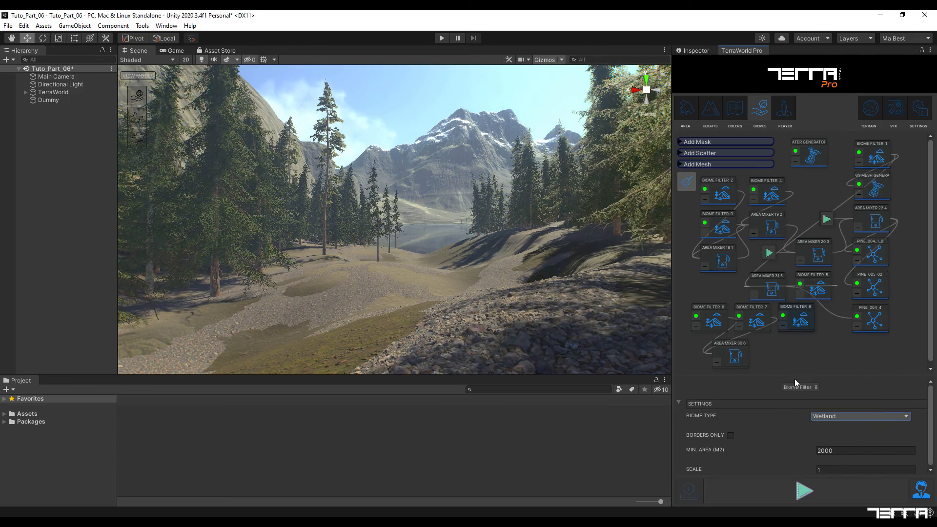
pyautogui.click(807, 355)
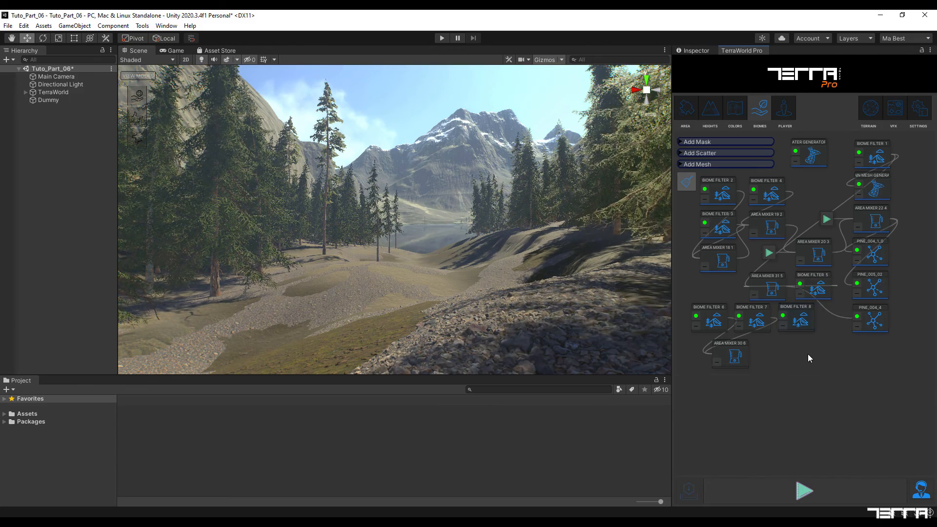
# Add an Area Mixer beside Area Mixer 30 6, below the Wetland filter, and set its Area 2 input to Area Mixer 30 6
pyautogui.click(703, 142)
pyautogui.click(711, 176)
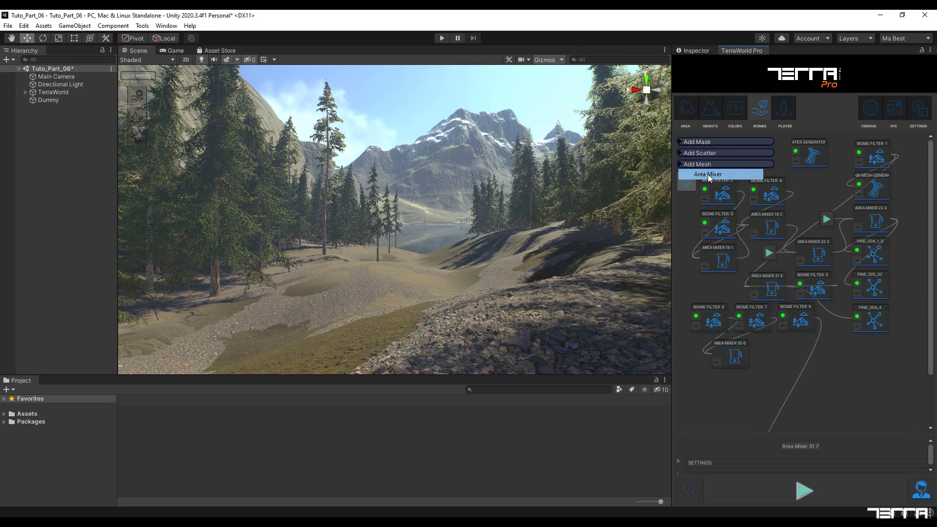
pyautogui.moveTo(933, 329); pyautogui.dragTo(932, 385)
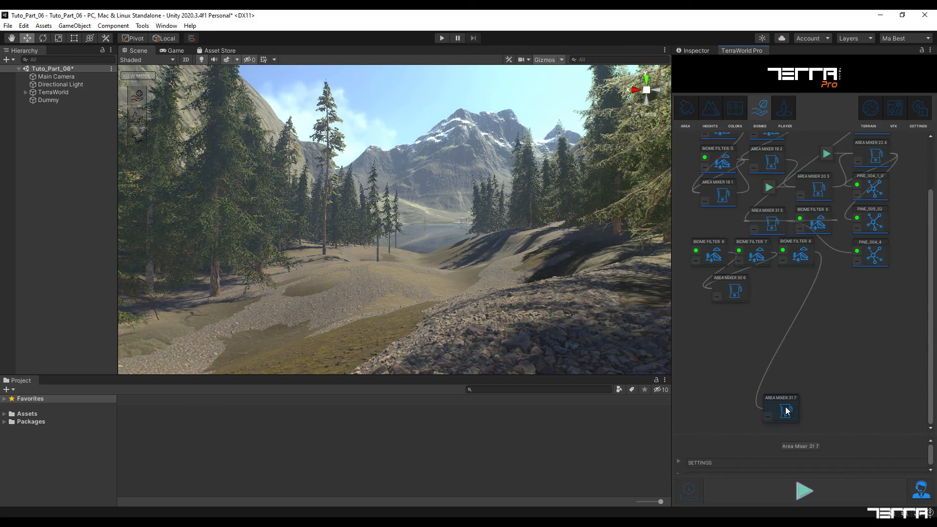
pyautogui.moveTo(786, 411); pyautogui.dragTo(793, 363)
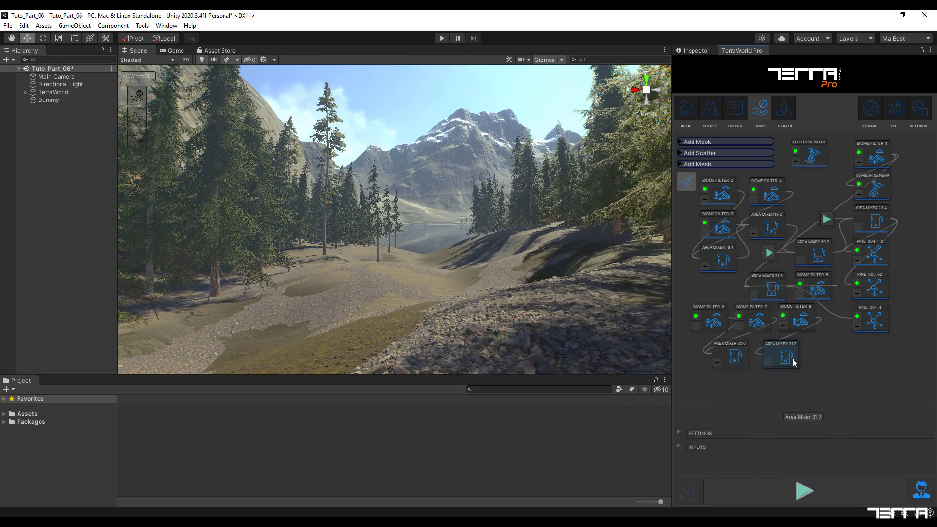
pyautogui.click(679, 434)
pyautogui.click(679, 454)
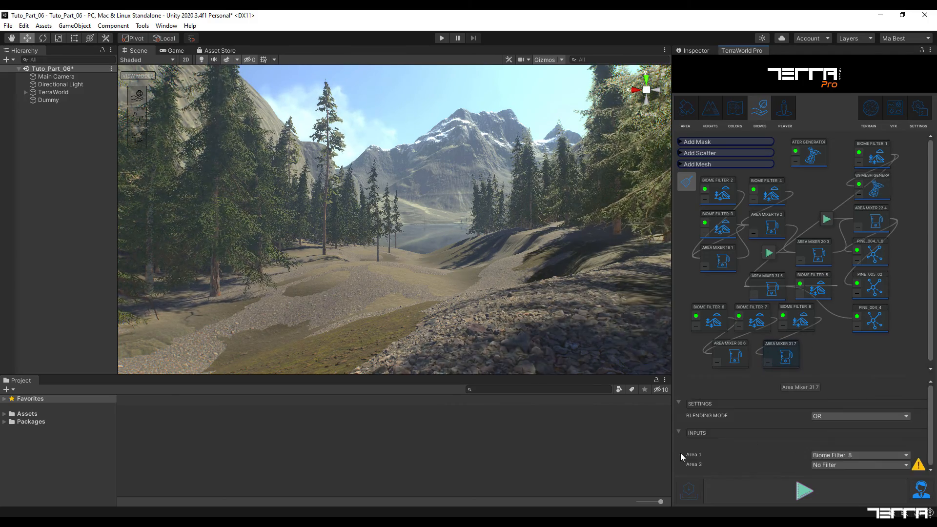
pyautogui.moveTo(930, 453); pyautogui.dragTo(931, 457)
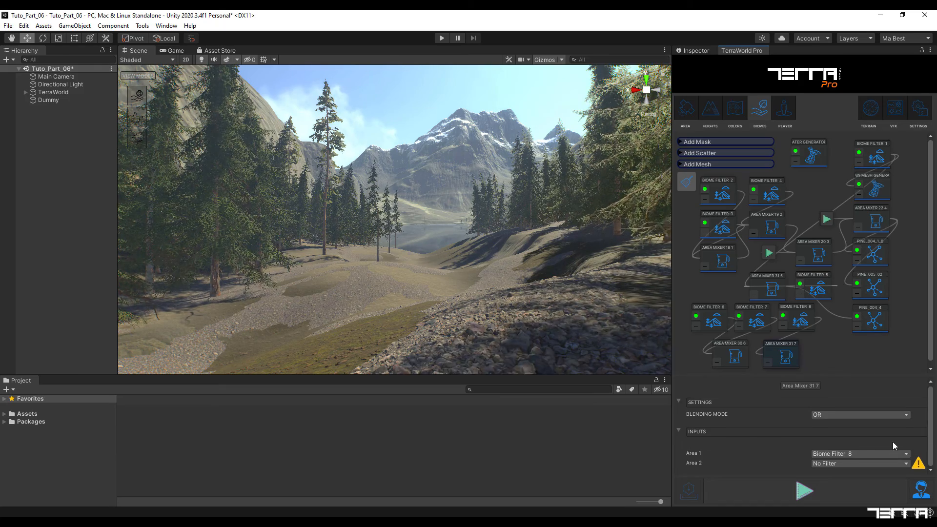
pyautogui.click(856, 464)
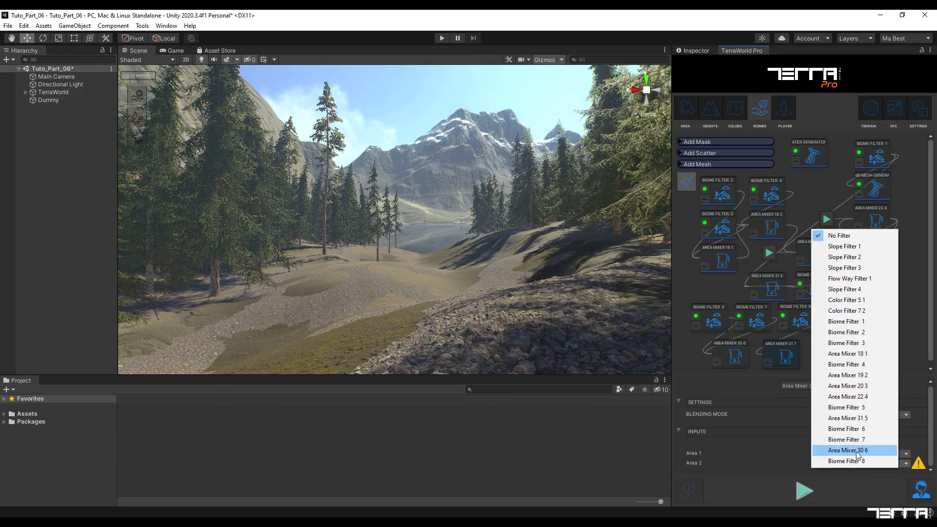
pyautogui.click(855, 450)
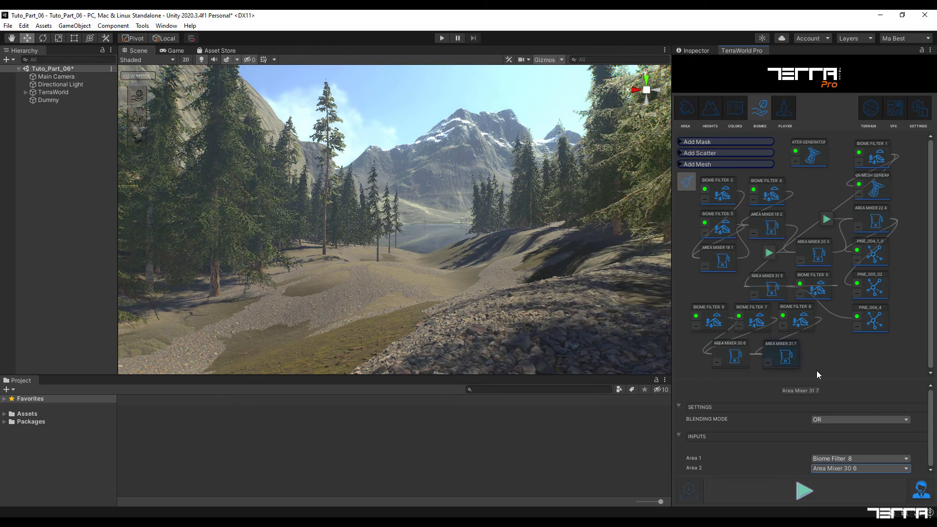
# Add another Area Mixer to the biomes graph and place it beside Area Mixer 31 7
pyautogui.moveTo(932, 329); pyautogui.dragTo(933, 358)
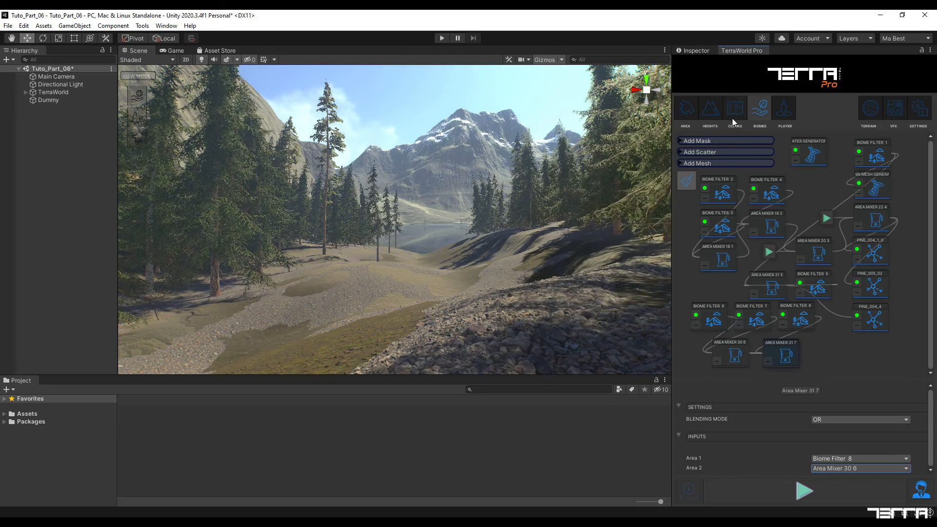
pyautogui.click(730, 139)
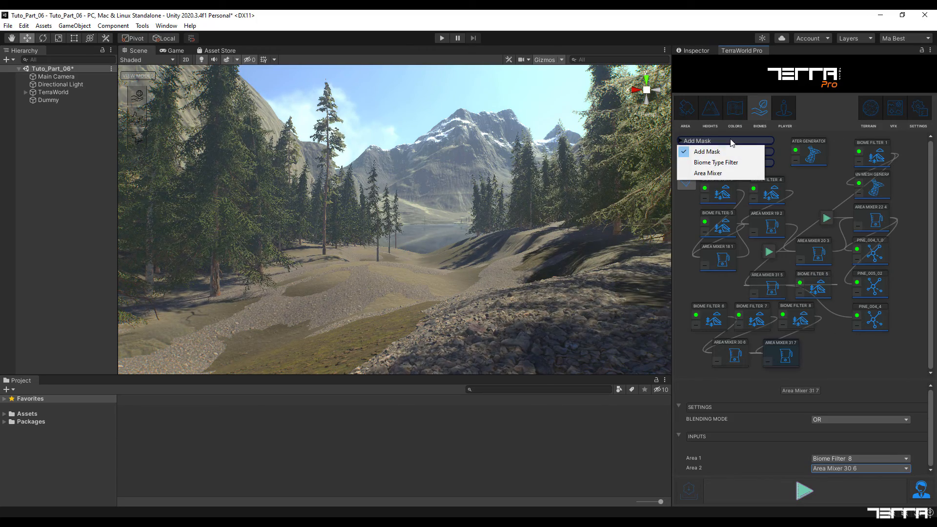
pyautogui.click(725, 173)
pyautogui.moveTo(932, 273); pyautogui.dragTo(935, 336)
pyautogui.scroll(5, 854, 385)
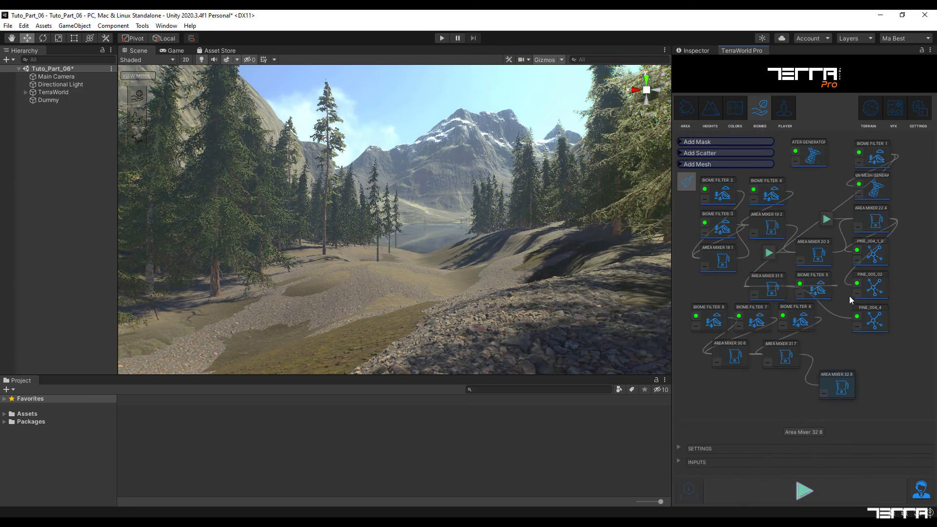
pyautogui.moveTo(850, 368); pyautogui.dragTo(852, 371)
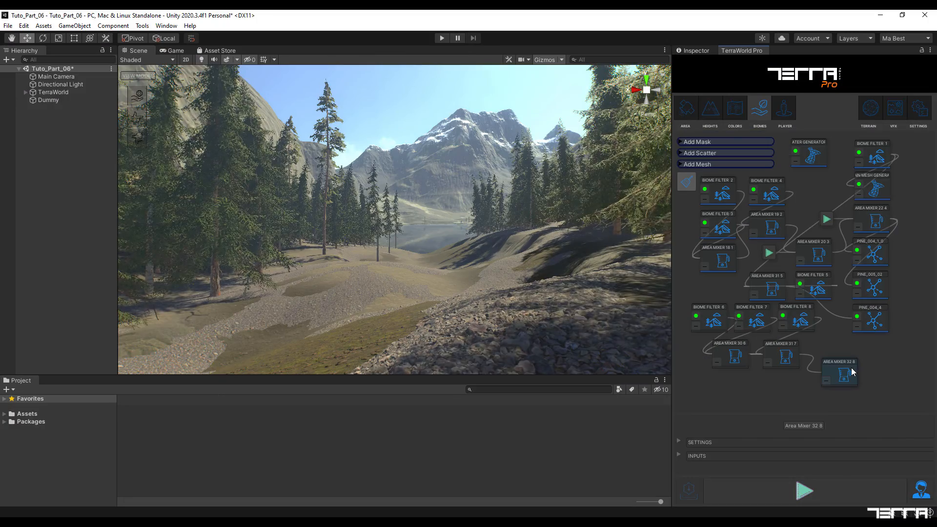
# Set the new mixer's blending mode to SUB and Area 2 input to Color Filter 7 2, and place it below the Pine_004_4 node
pyautogui.click(677, 441)
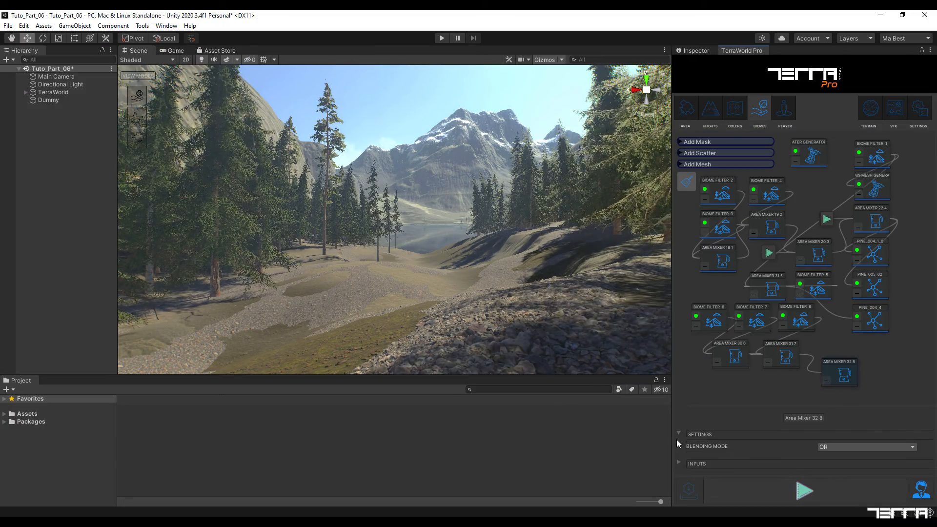
pyautogui.click(846, 447)
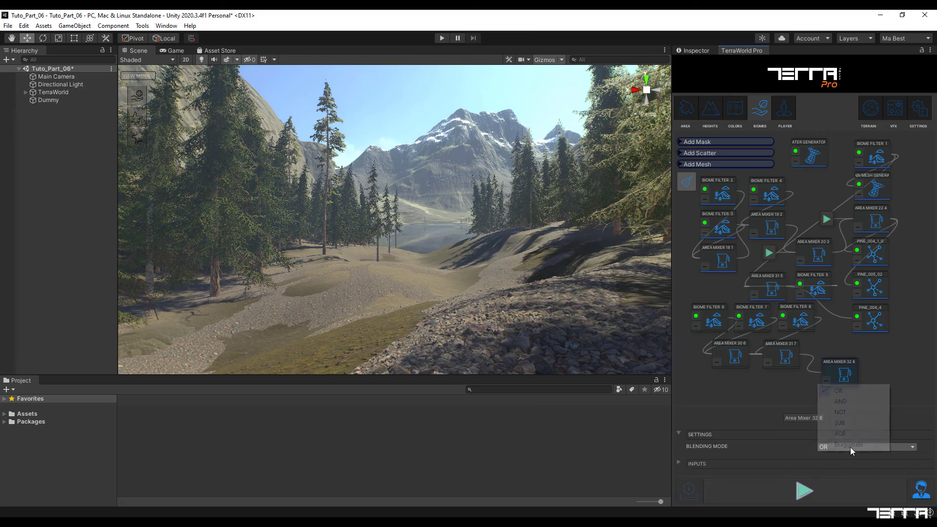
pyautogui.click(840, 424)
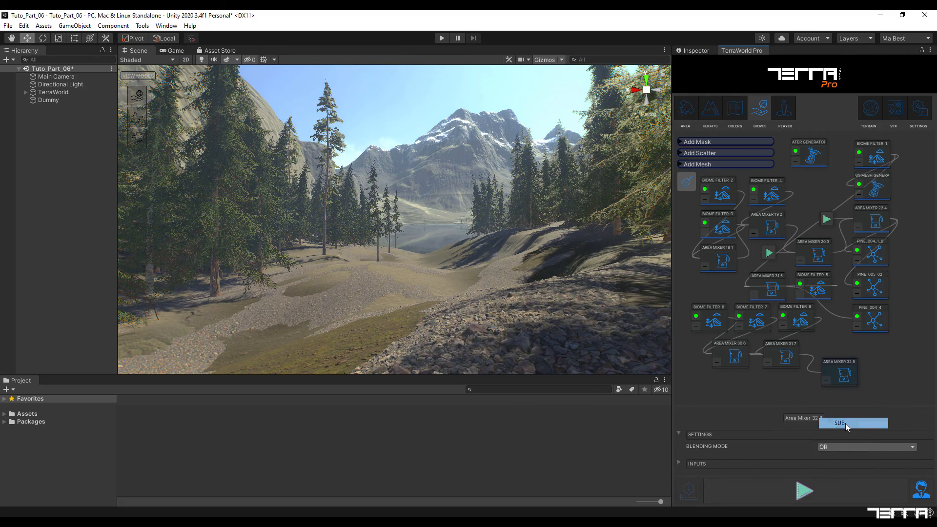
pyautogui.click(678, 462)
pyautogui.moveTo(930, 429); pyautogui.dragTo(931, 447)
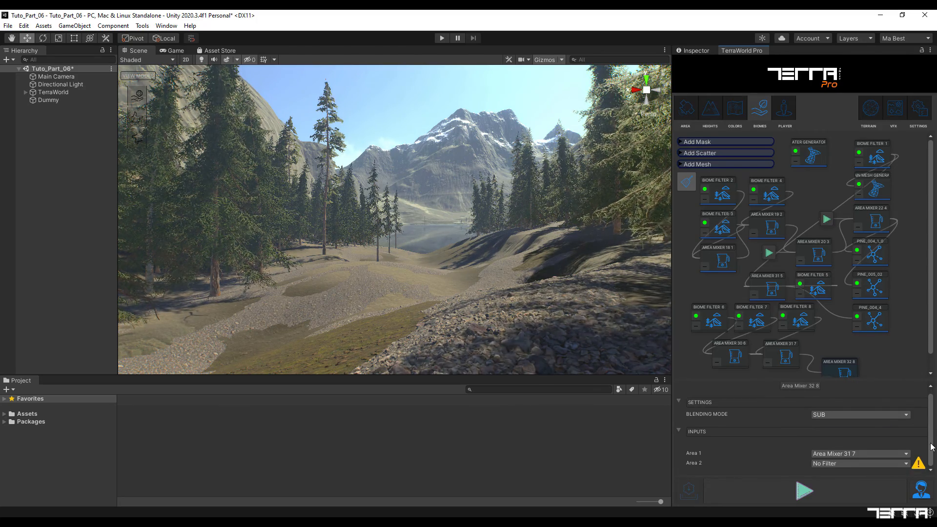
pyautogui.click(868, 463)
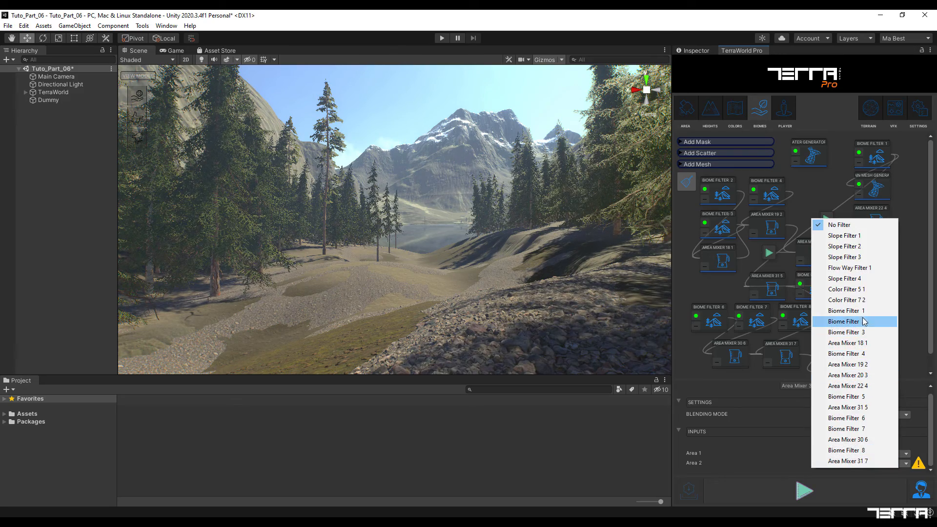
pyautogui.click(860, 301)
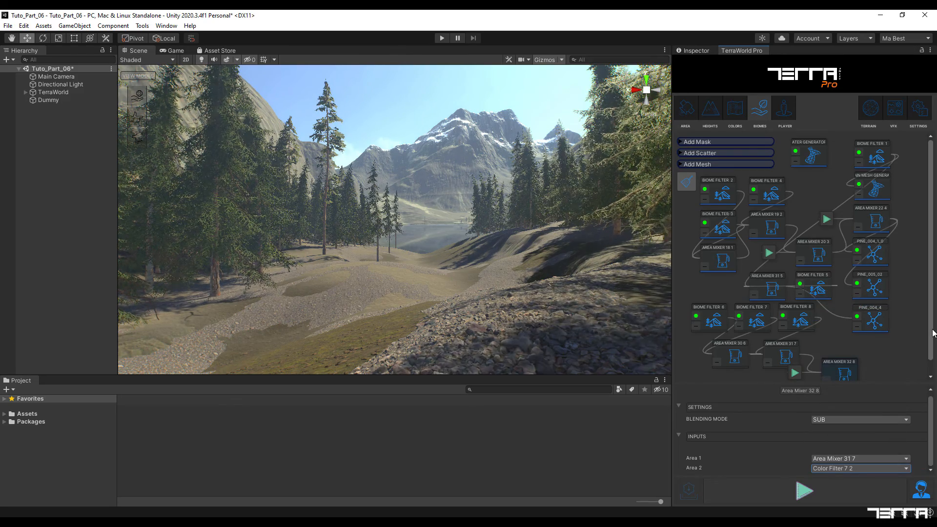
pyautogui.scroll(-1, 886, 373)
pyautogui.moveTo(842, 354); pyautogui.dragTo(876, 335)
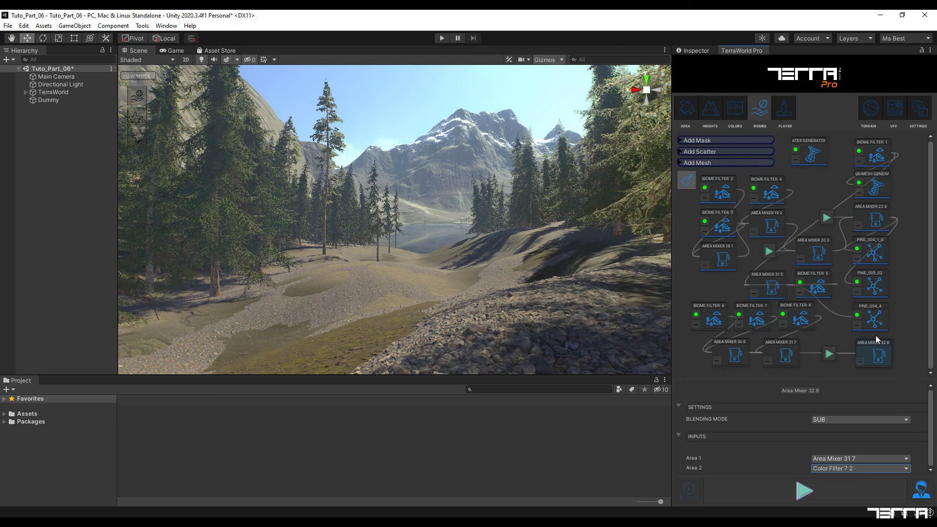
# Follow the mixer's link to Color Filter 7 2, return to the biomes graph, and align Area Mixer 32 8 with the pine nodes
pyautogui.click(833, 350)
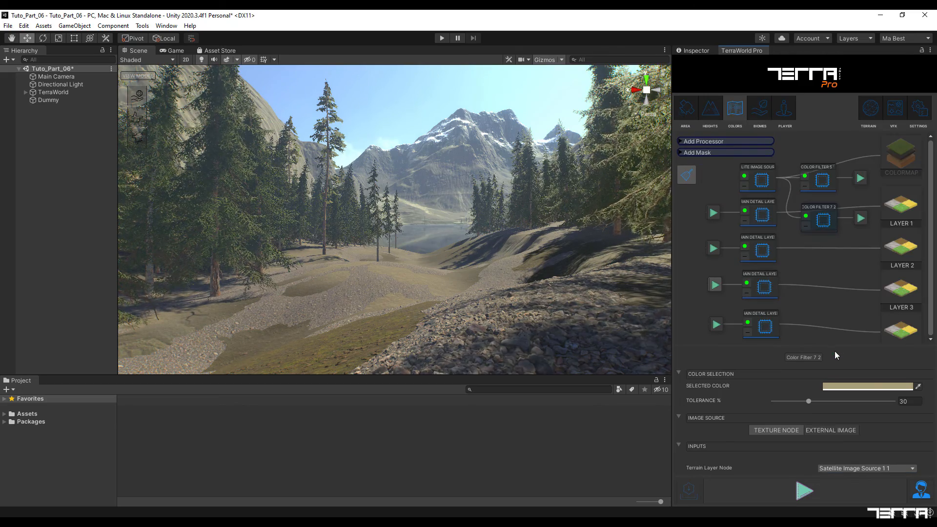
pyautogui.click(859, 219)
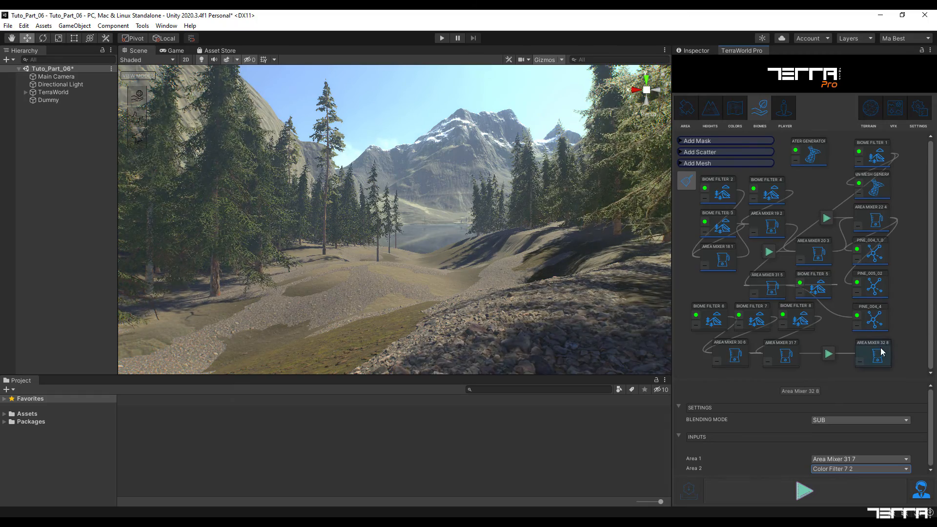
pyautogui.moveTo(881, 351); pyautogui.dragTo(880, 352)
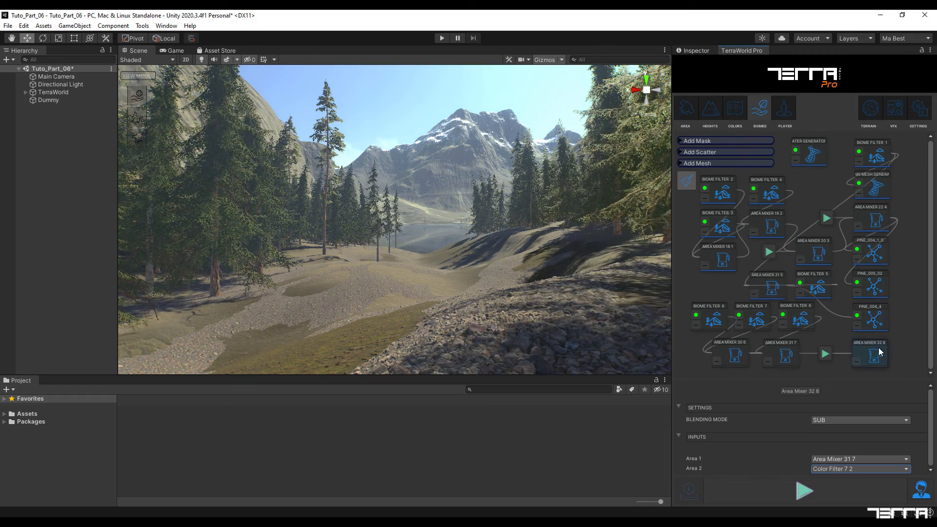
# Add a Biome Type Filter to the biomes graph and place it directly below Area Mixer 32 8
pyautogui.click(721, 140)
pyautogui.click(718, 162)
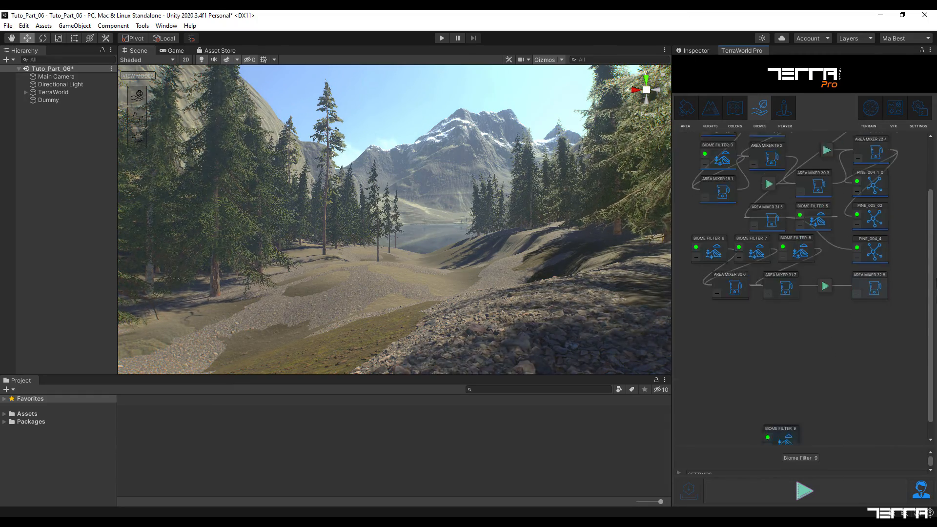
pyautogui.scroll(-3, 781, 366)
pyautogui.moveTo(789, 417); pyautogui.dragTo(872, 304)
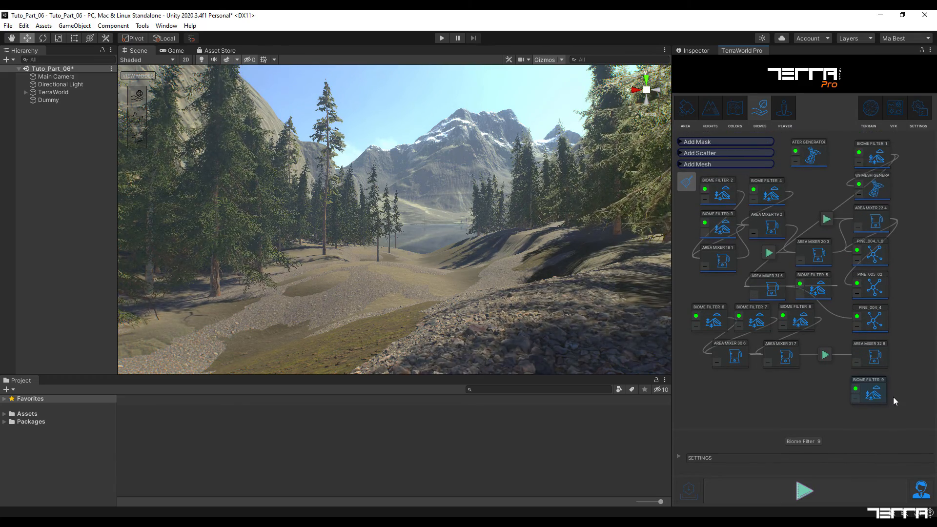
# Set the new filter's biome type to Waters and its rivers width to 50 m
pyautogui.click(679, 457)
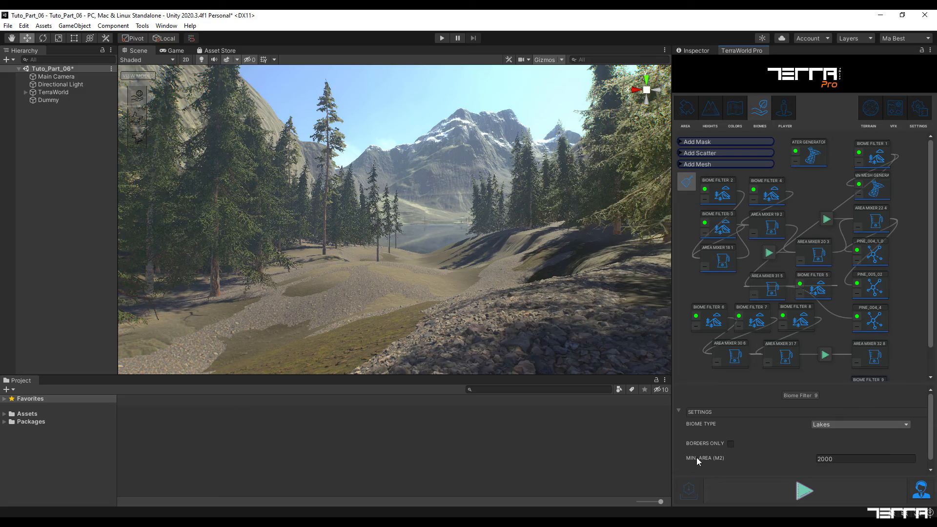
pyautogui.click(890, 426)
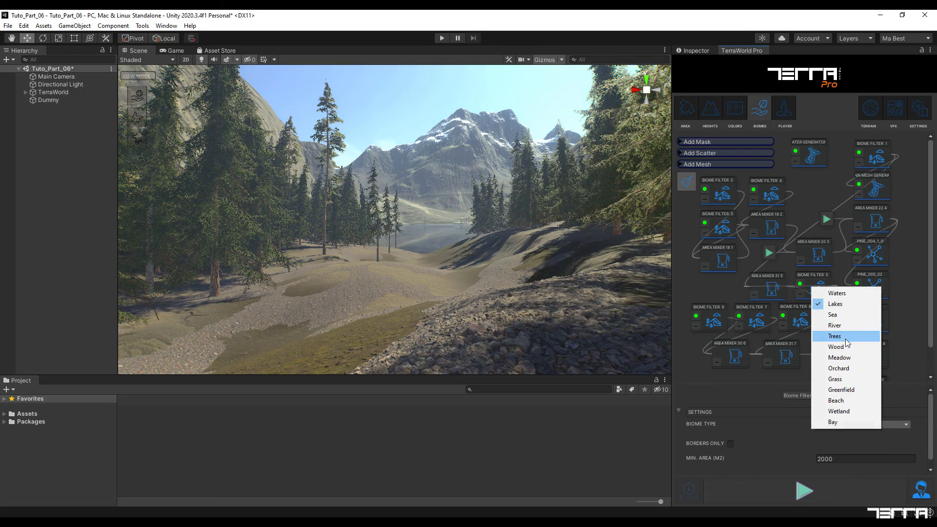
pyautogui.click(838, 294)
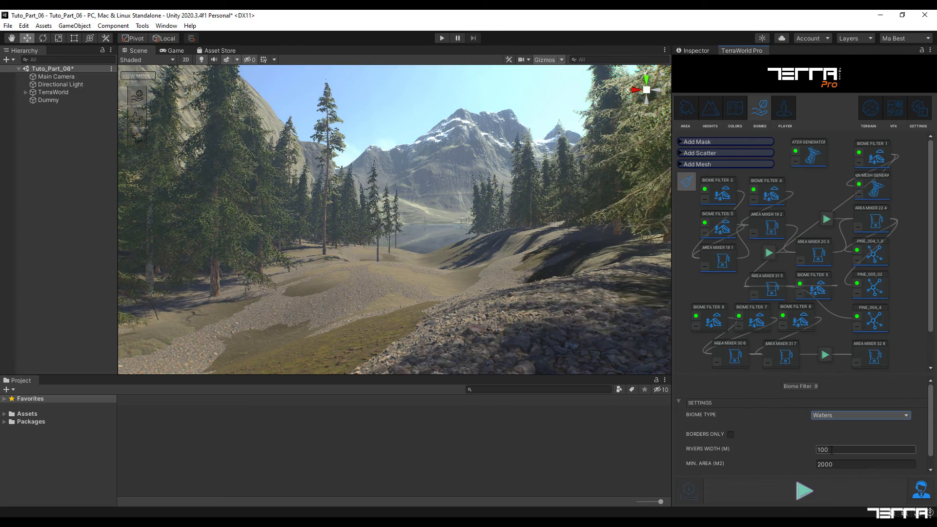
pyautogui.click(837, 450)
pyautogui.write('50')
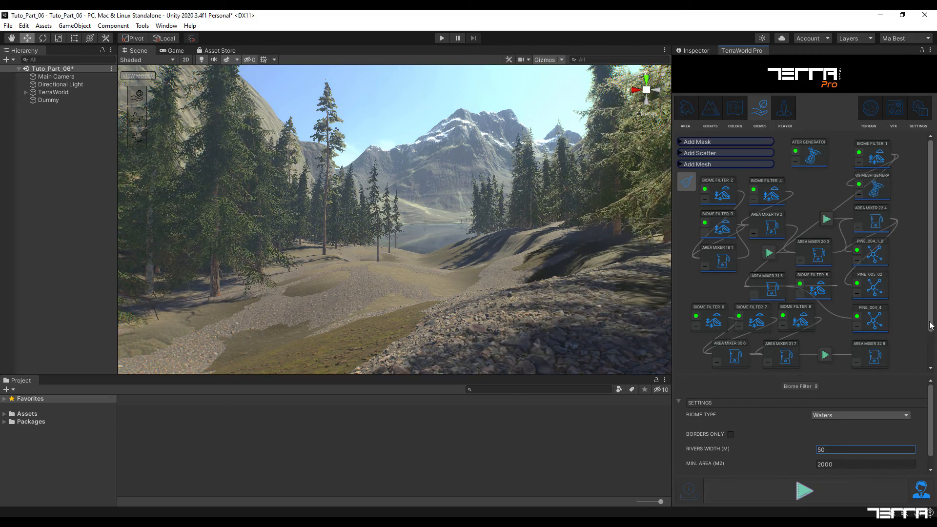
# Add an Area Mixer to the biomes graph and place it directly beside Biome Filter 9
pyautogui.scroll(-2, 908, 361)
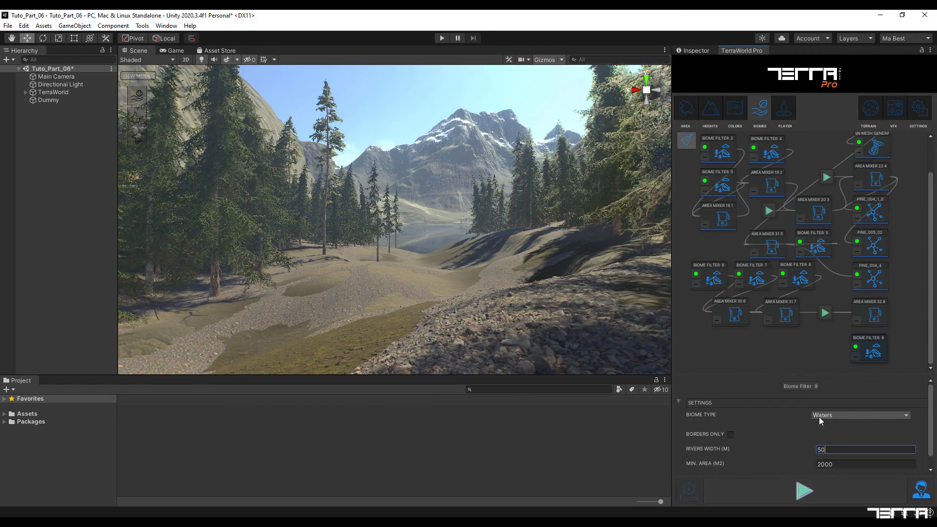
pyautogui.click(826, 362)
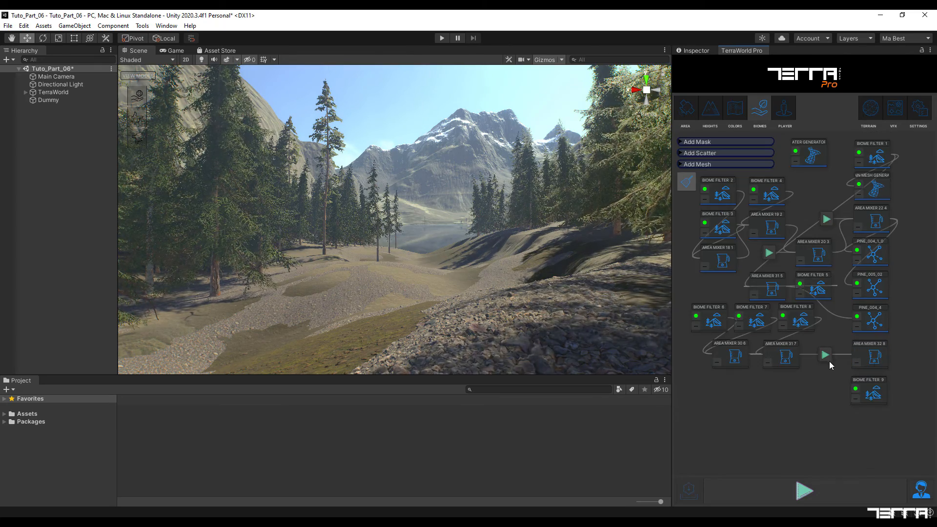
pyautogui.click(710, 142)
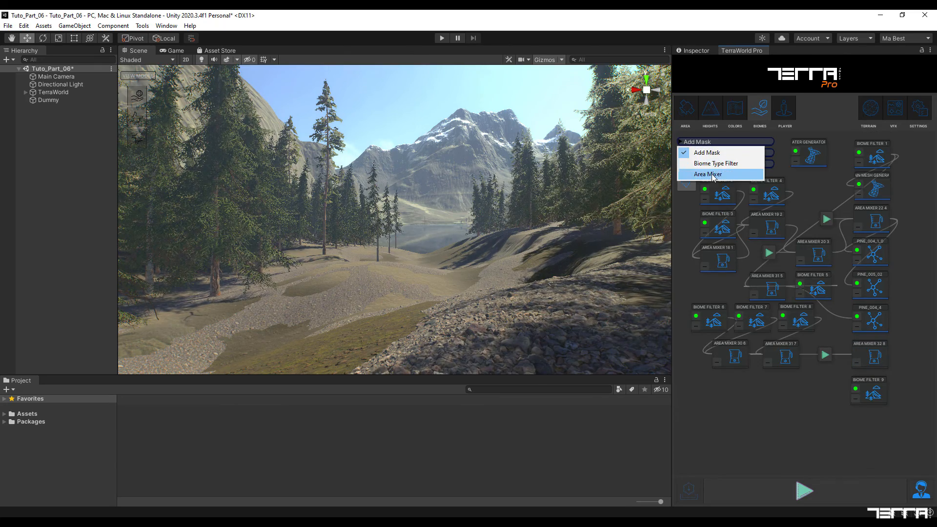
pyautogui.click(707, 175)
pyautogui.moveTo(936, 344); pyautogui.dragTo(935, 351)
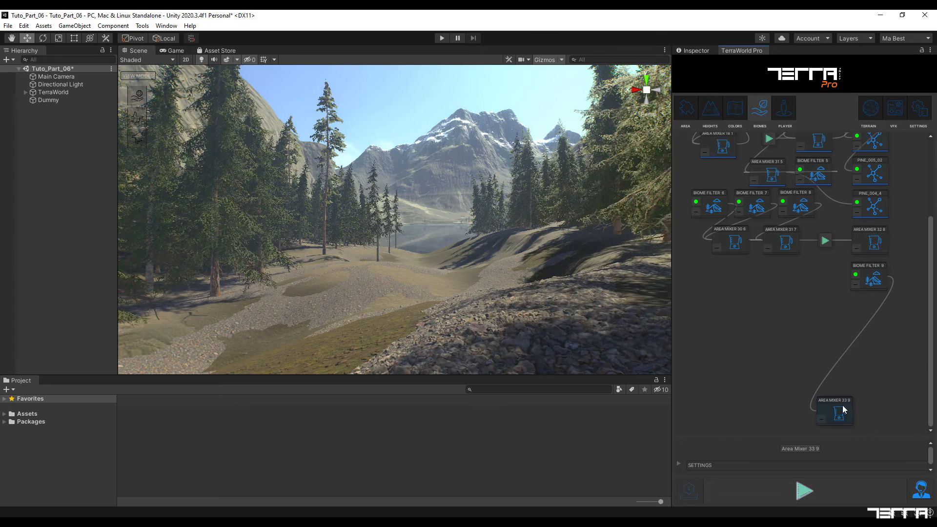
pyautogui.moveTo(843, 408); pyautogui.dragTo(830, 343)
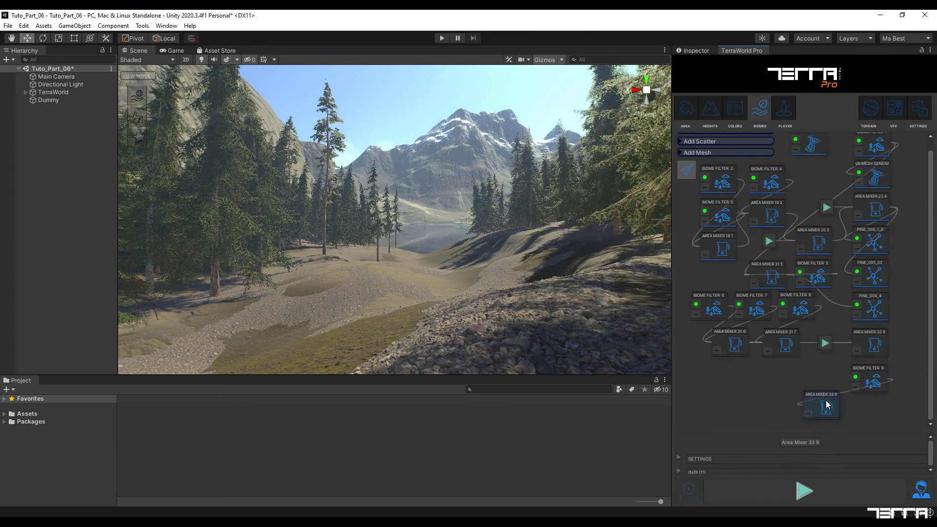
pyautogui.moveTo(827, 400); pyautogui.dragTo(830, 376)
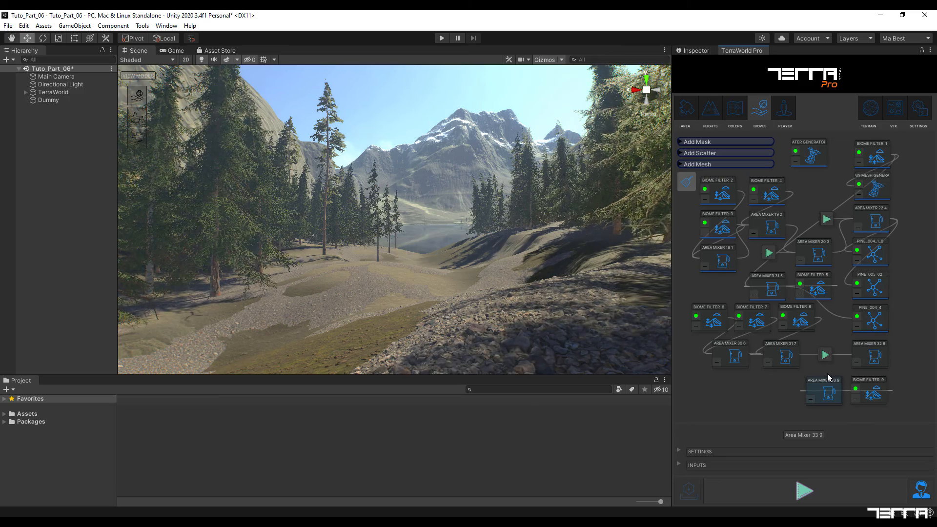
# Set the new mixer's blending mode to SUB and its Area 2 input to Area Mixer 32 8
pyautogui.click(678, 452)
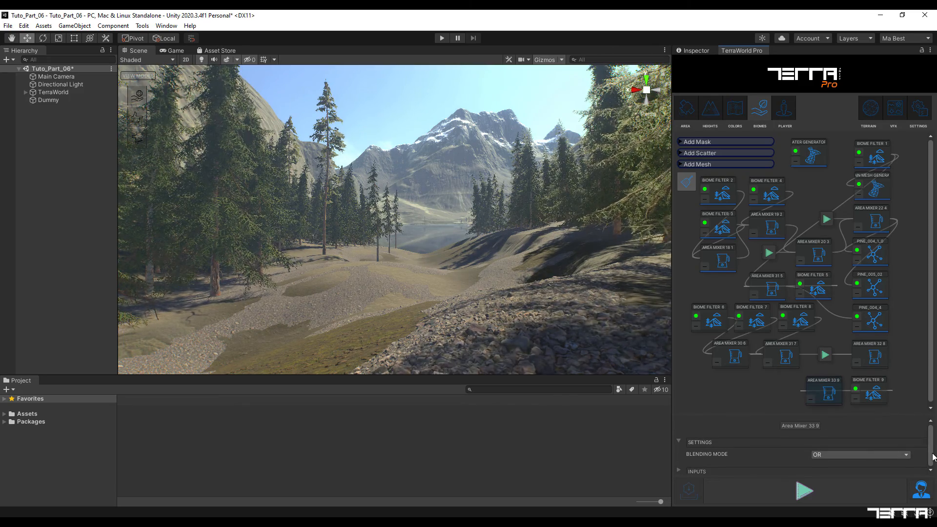
pyautogui.click(901, 453)
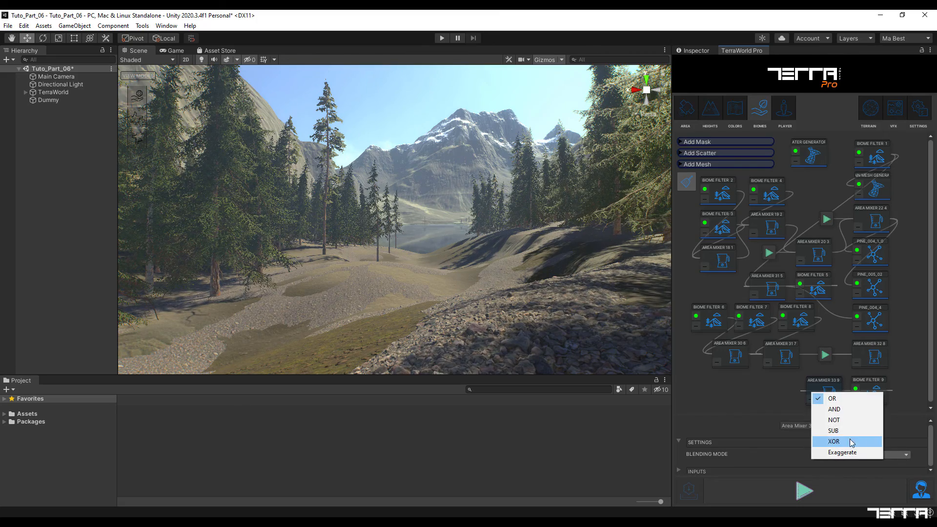
pyautogui.click(839, 431)
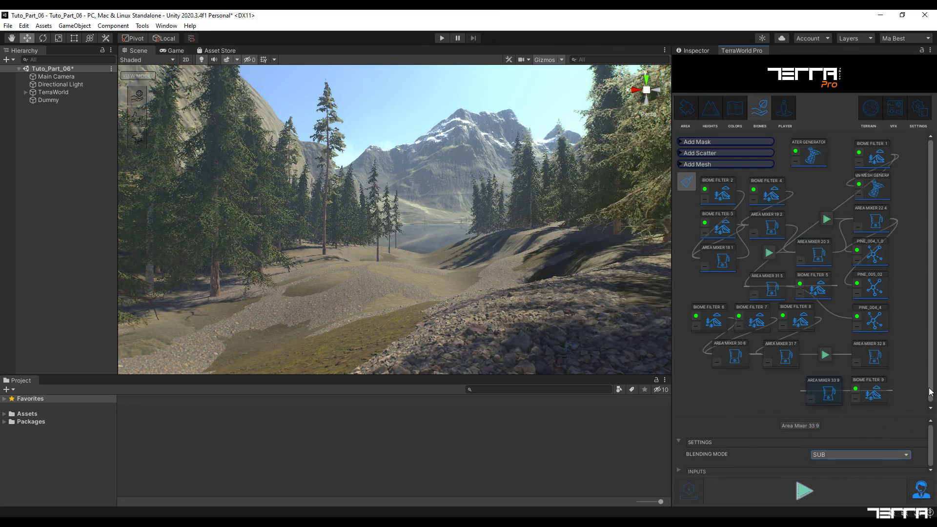
pyautogui.moveTo(931, 392); pyautogui.dragTo(928, 430)
pyautogui.click(679, 471)
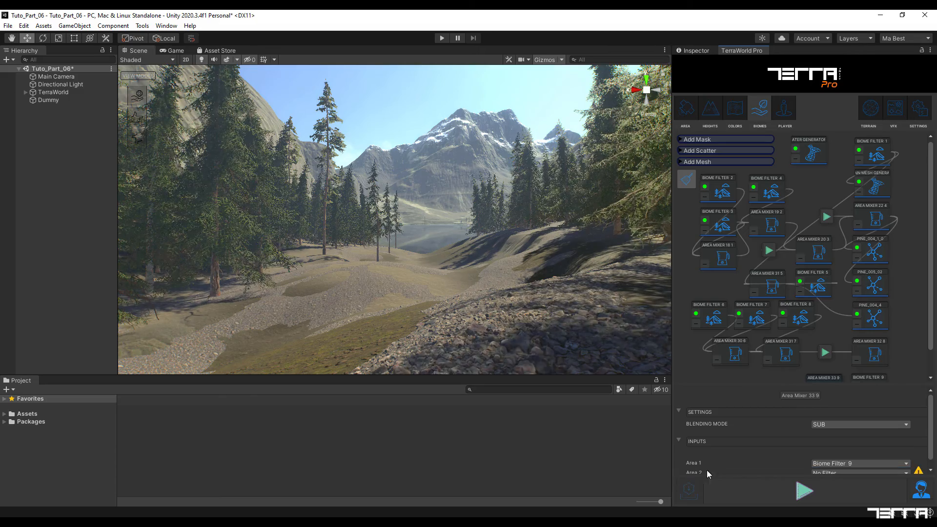
pyautogui.moveTo(934, 443); pyautogui.dragTo(934, 462)
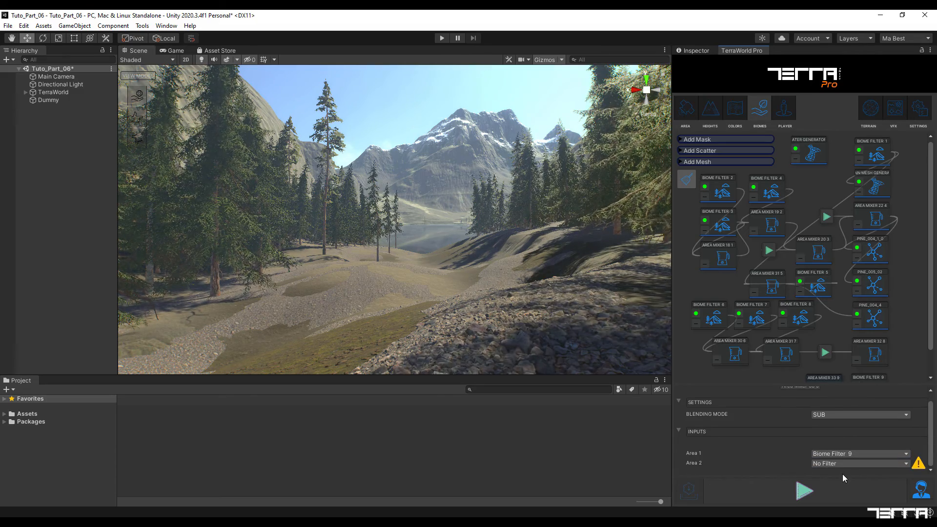
pyautogui.click(903, 465)
pyautogui.click(847, 449)
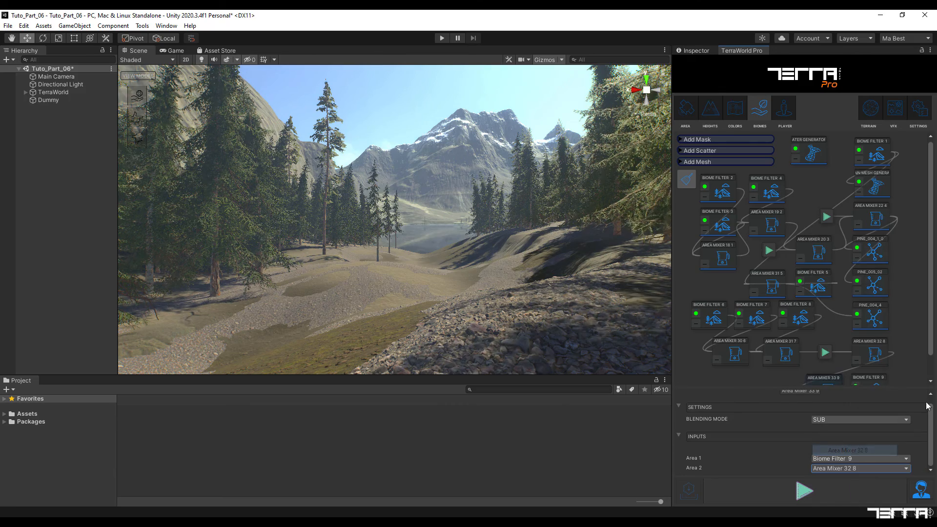
pyautogui.scroll(-1, 934, 377)
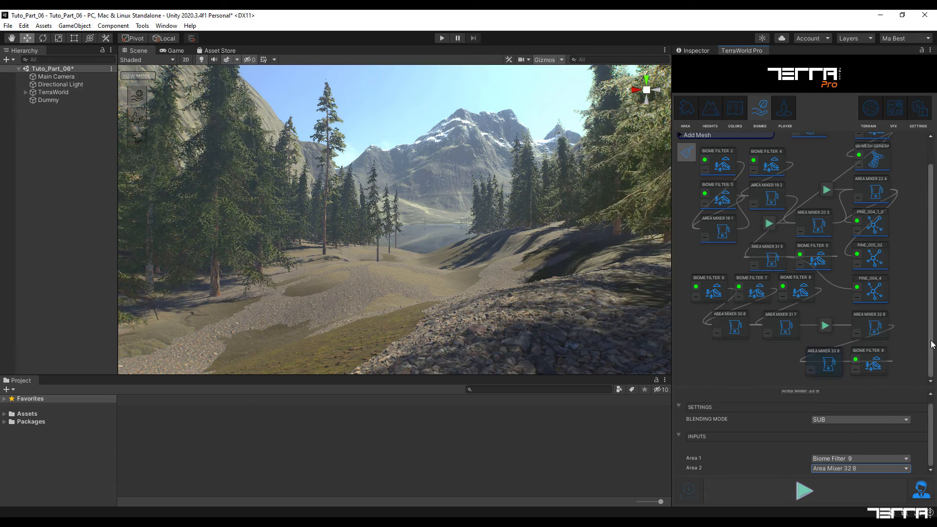
# Add another Area Mixer and place it in the same row, beside Area Mixer 33 9
pyautogui.scroll(1, 933, 290)
pyautogui.click(717, 142)
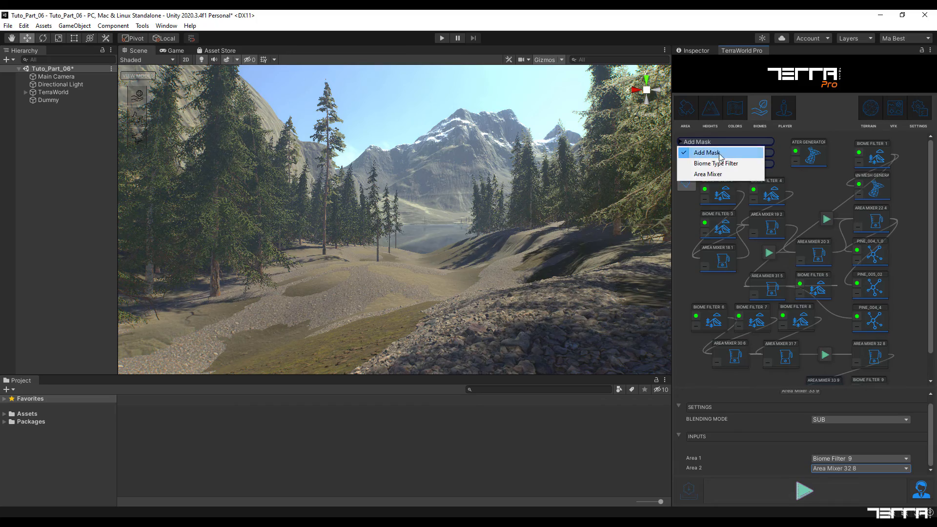
pyautogui.click(708, 176)
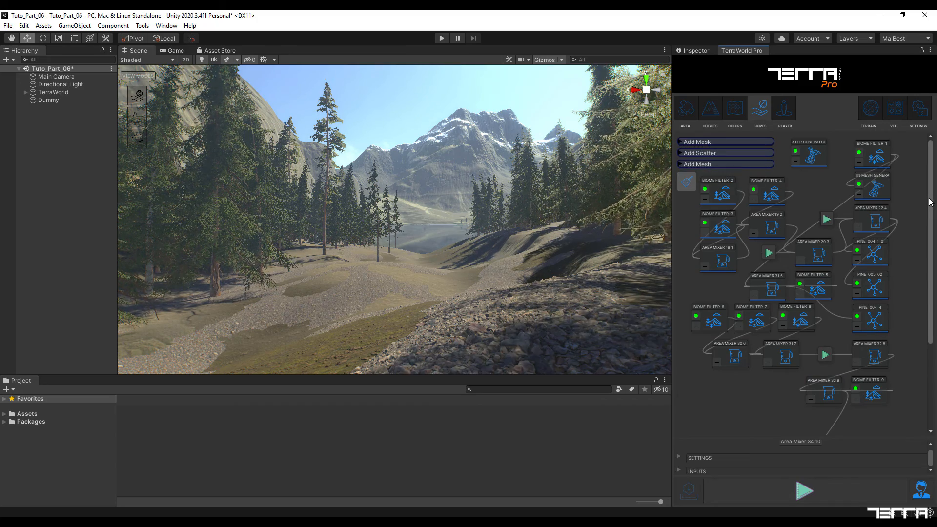
pyautogui.moveTo(930, 201); pyautogui.dragTo(931, 285)
pyautogui.moveTo(783, 403); pyautogui.dragTo(779, 293)
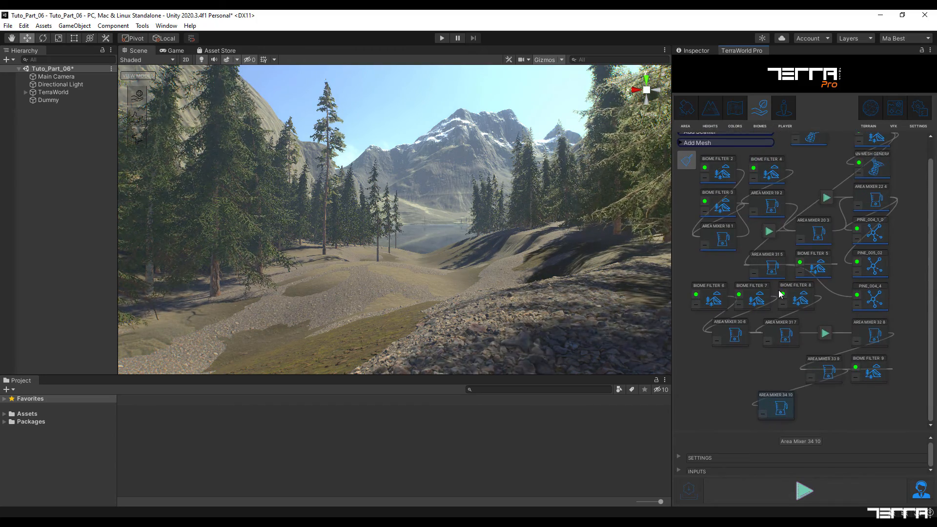
pyautogui.moveTo(779, 407); pyautogui.dragTo(779, 376)
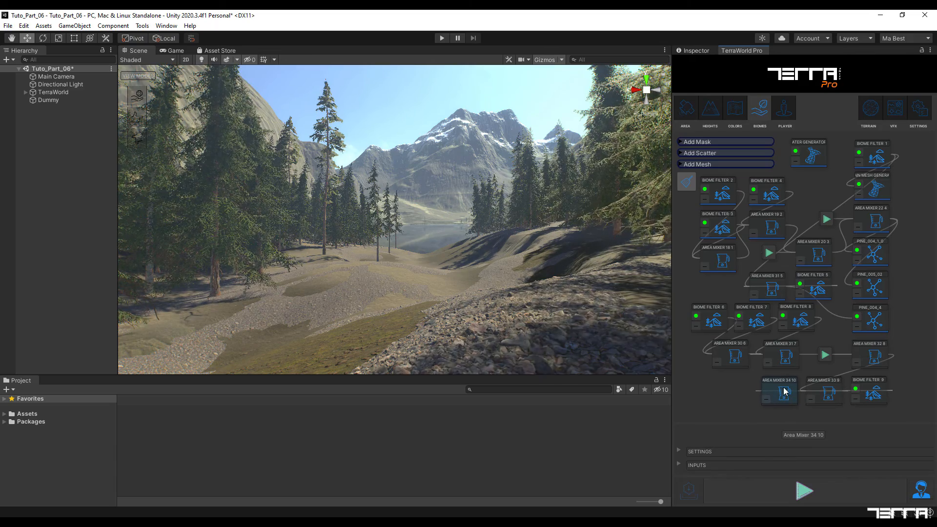
# Set the Area 2 input of Area Mixer 34 10 to Slope Filter 2
pyautogui.click(678, 450)
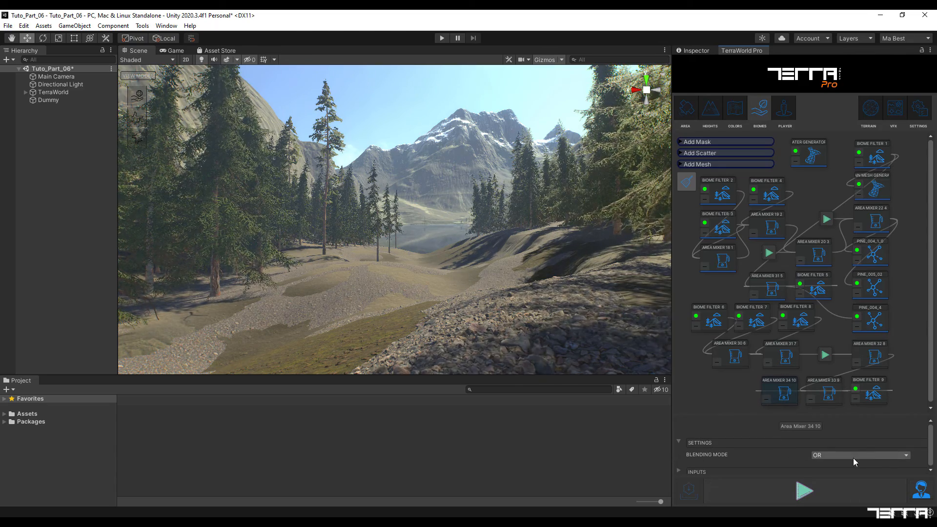
pyautogui.moveTo(930, 448); pyautogui.dragTo(933, 472)
pyautogui.click(678, 468)
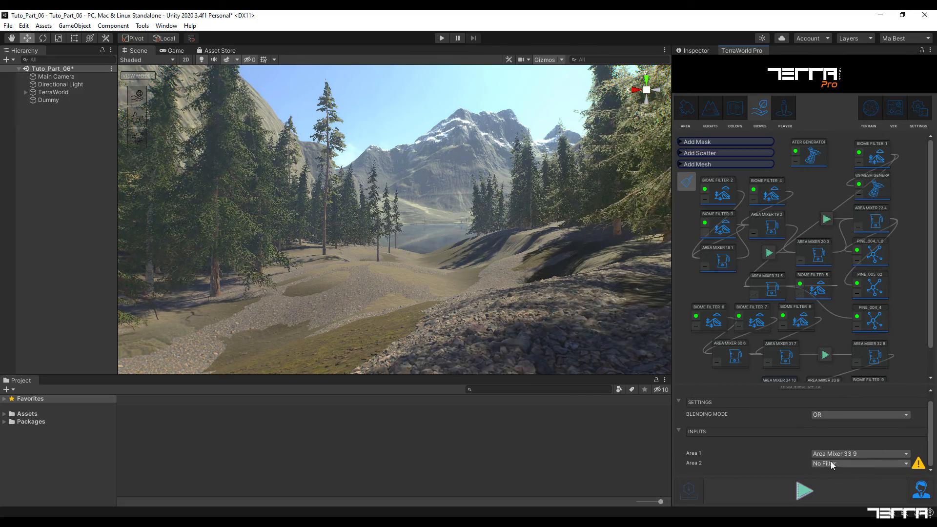
pyautogui.click(904, 466)
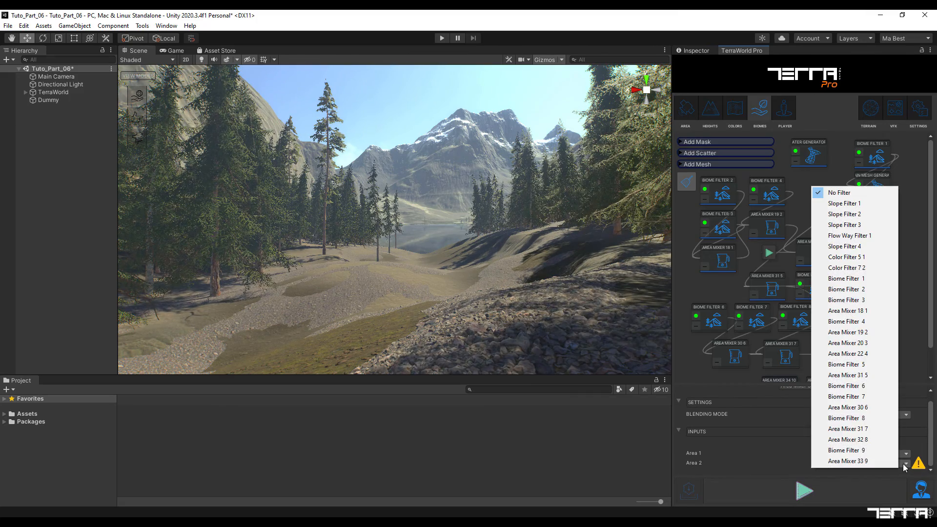
pyautogui.click(856, 214)
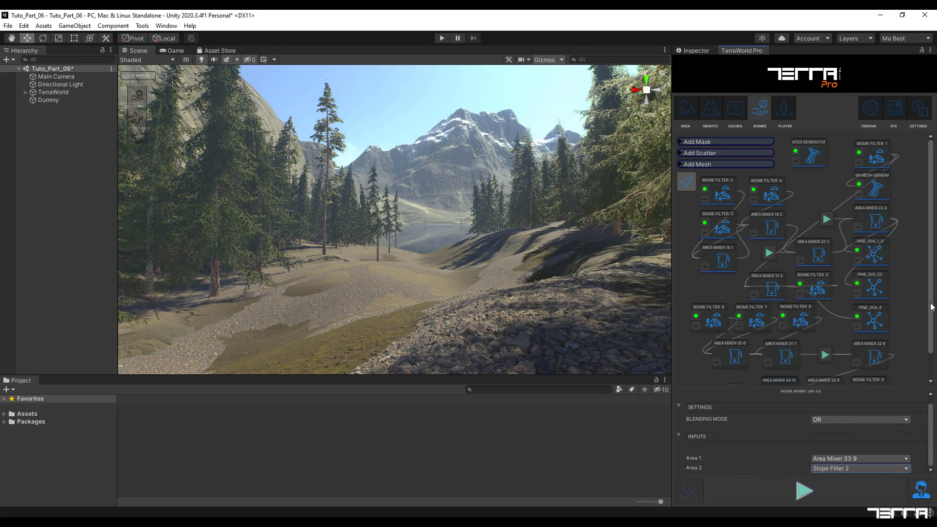
# Follow the mixer's link to Slope Filter 2 to check its slope range, and return to the biomes graph
pyautogui.moveTo(932, 307); pyautogui.dragTo(933, 347)
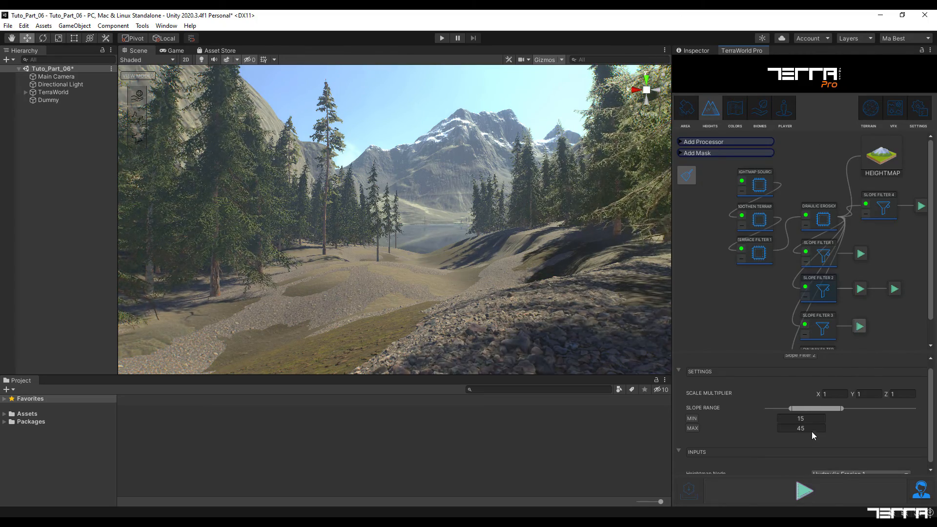
pyautogui.click(895, 289)
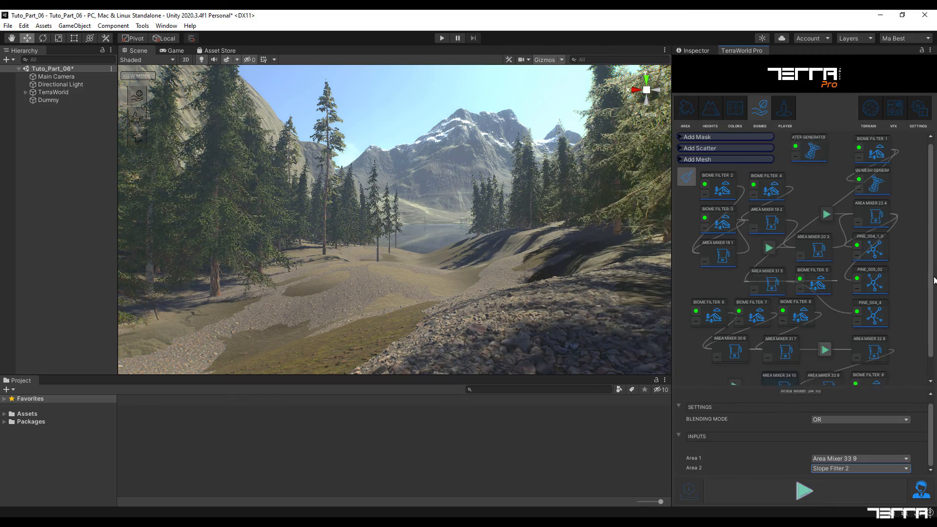
pyautogui.click(906, 366)
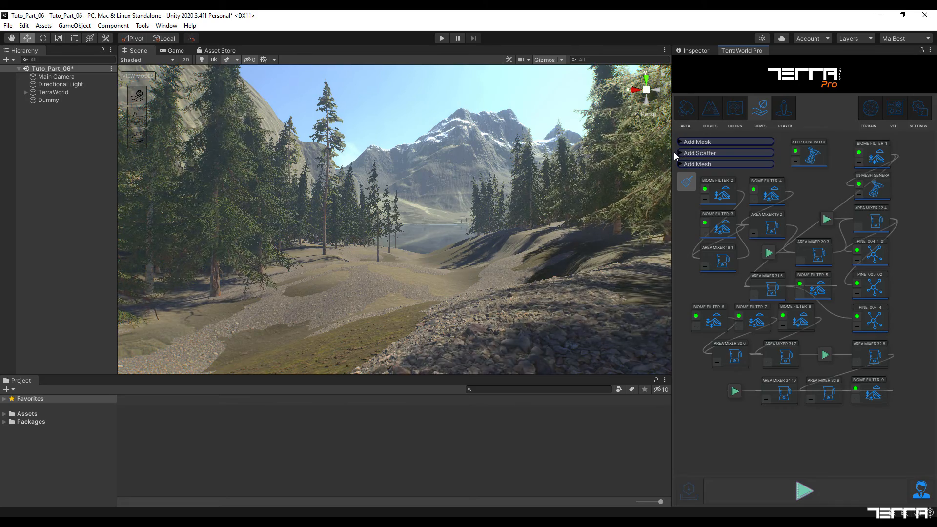
# Add a Grass Scatter to the biomes graph and place it directly below Area Mixer 34 10
pyautogui.click(697, 153)
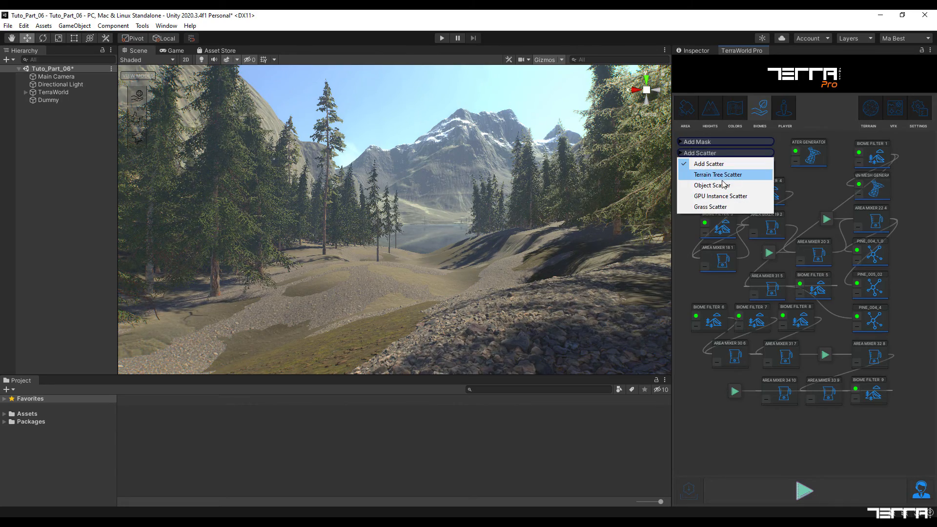
pyautogui.click(718, 207)
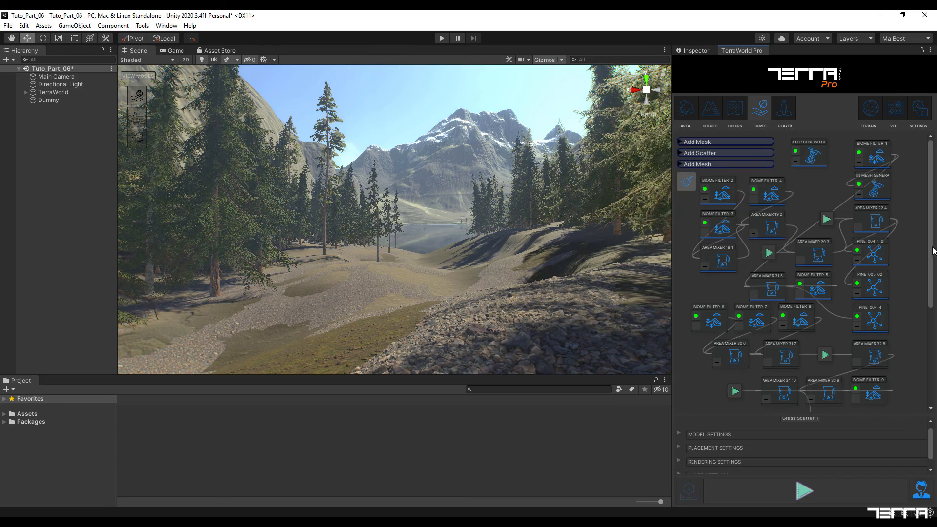
pyautogui.scroll(3, 806, 324)
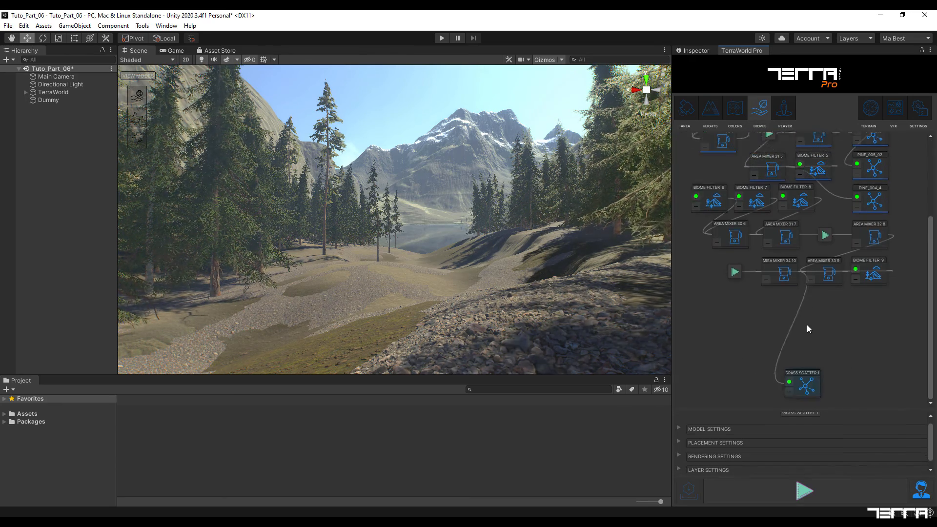
pyautogui.moveTo(786, 268); pyautogui.dragTo(785, 262)
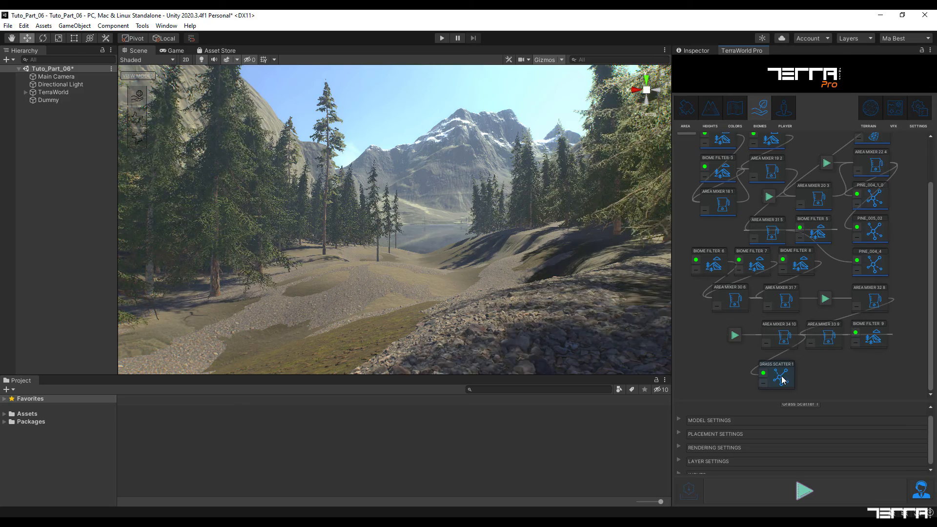
pyautogui.moveTo(781, 376); pyautogui.dragTo(784, 369)
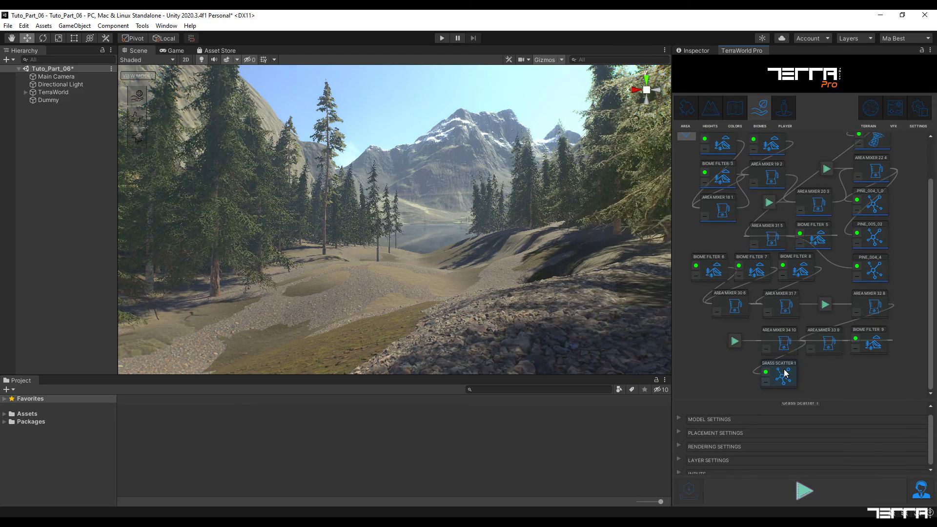
# Search the project assets for grass and assign the Meadow1_MidDense material from the Grass N Flower folder to the grass scatter
pyautogui.click(679, 418)
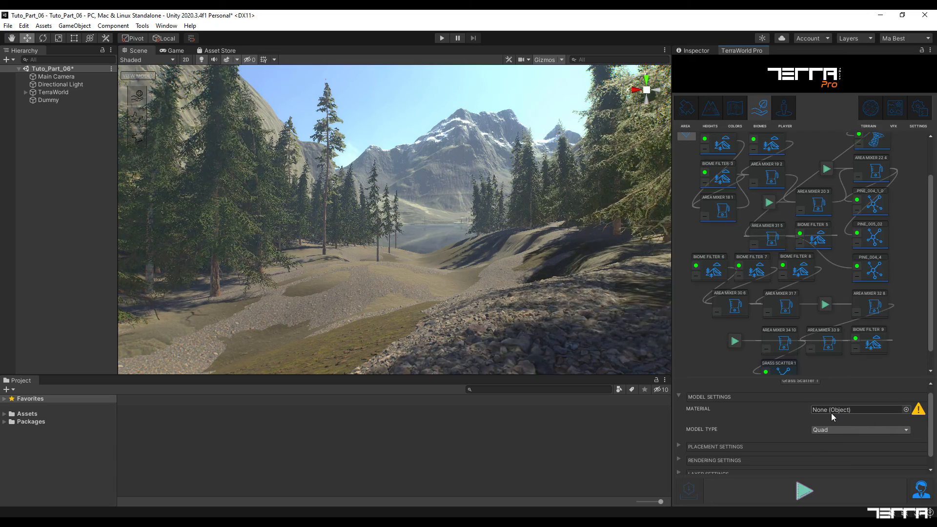
pyautogui.click(551, 391)
pyautogui.write('grass')
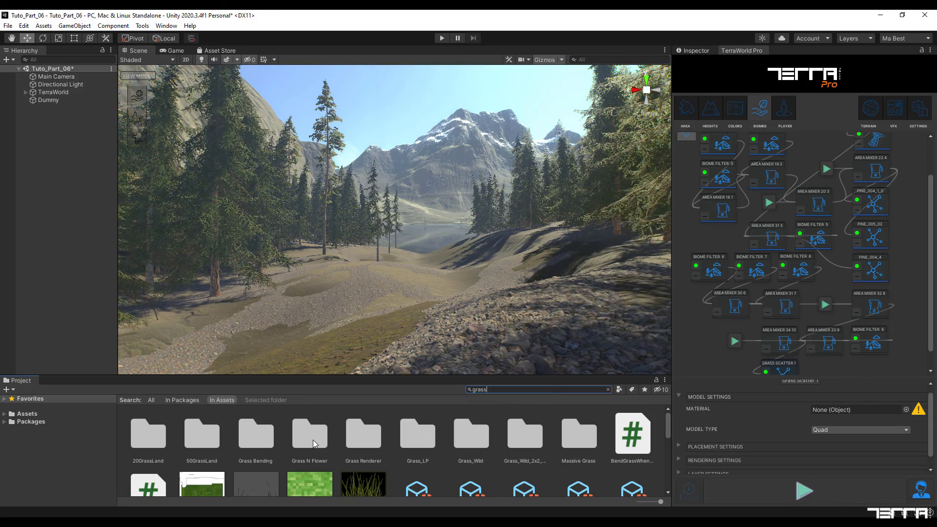
pyautogui.doubleClick(312, 440)
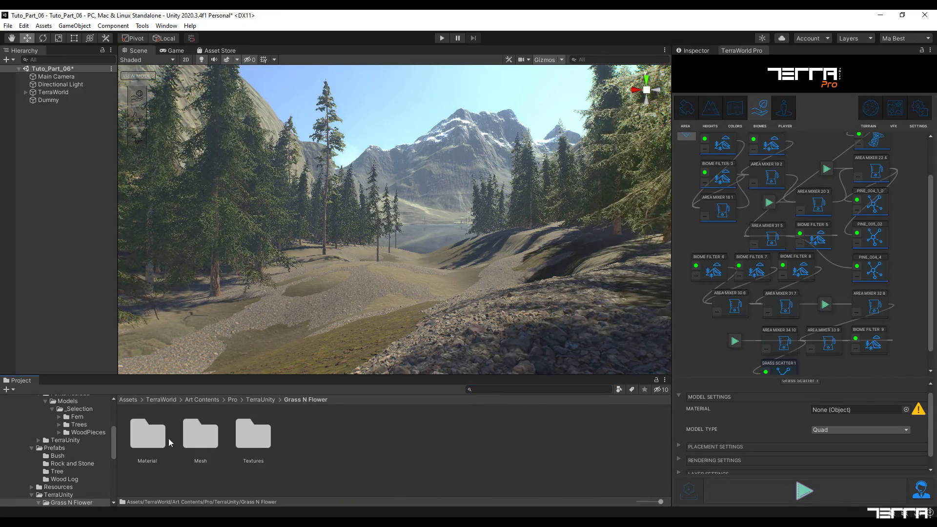
pyautogui.doubleClick(150, 432)
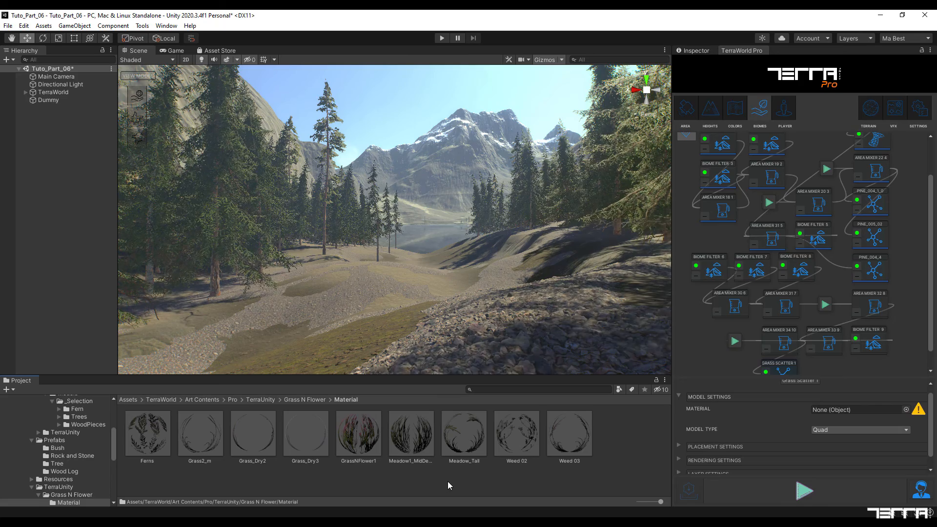
pyautogui.click(411, 444)
pyautogui.moveTo(411, 444); pyautogui.dragTo(830, 414)
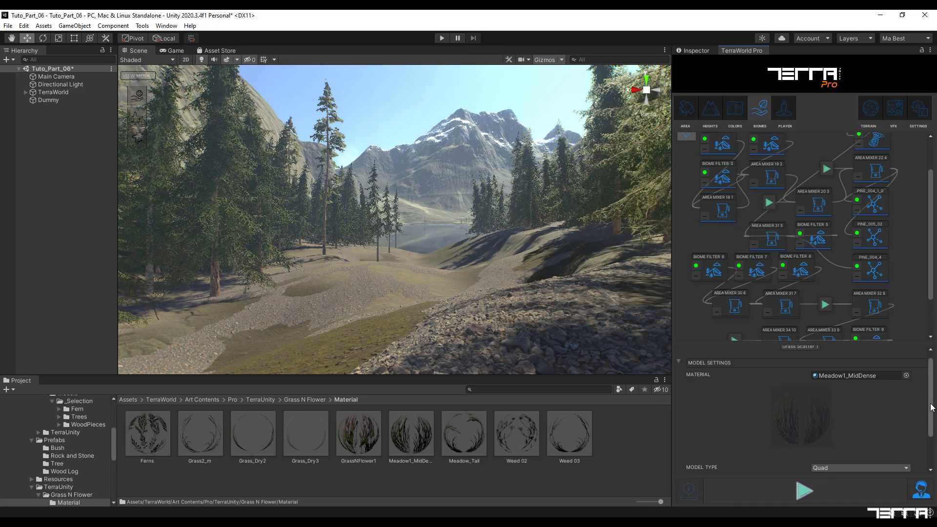
pyautogui.moveTo(931, 408); pyautogui.dragTo(935, 441)
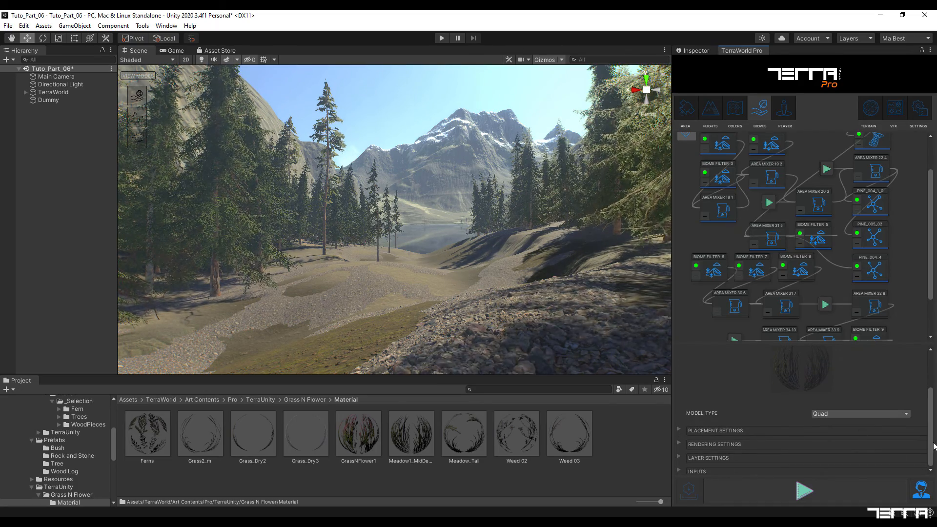
# Review the grass scatter's placement and rendering settings
pyautogui.click(682, 431)
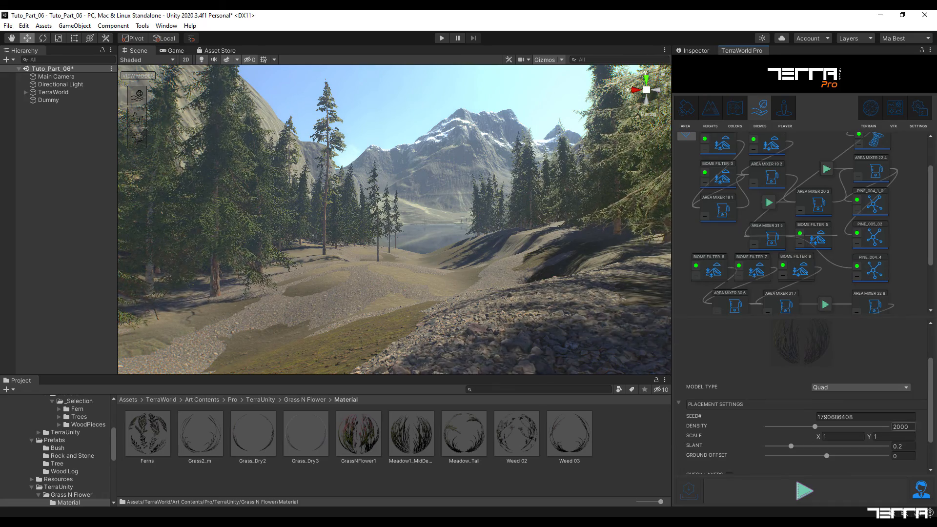
pyautogui.scroll(-2, 886, 447)
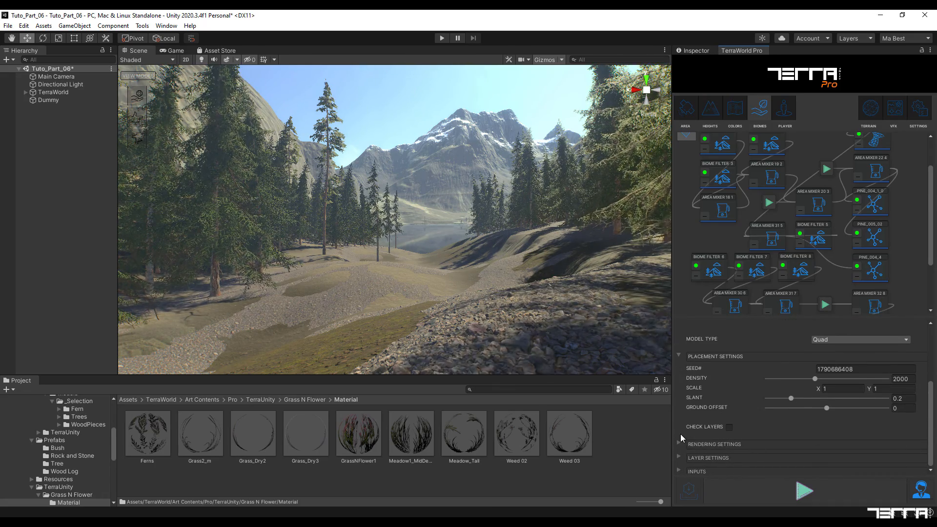
pyautogui.click(678, 444)
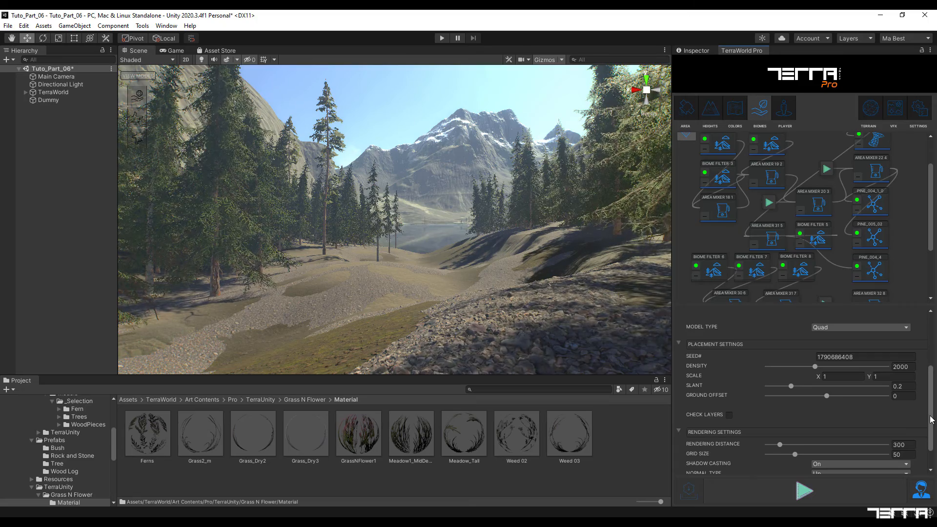
pyautogui.moveTo(931, 417); pyautogui.dragTo(933, 438)
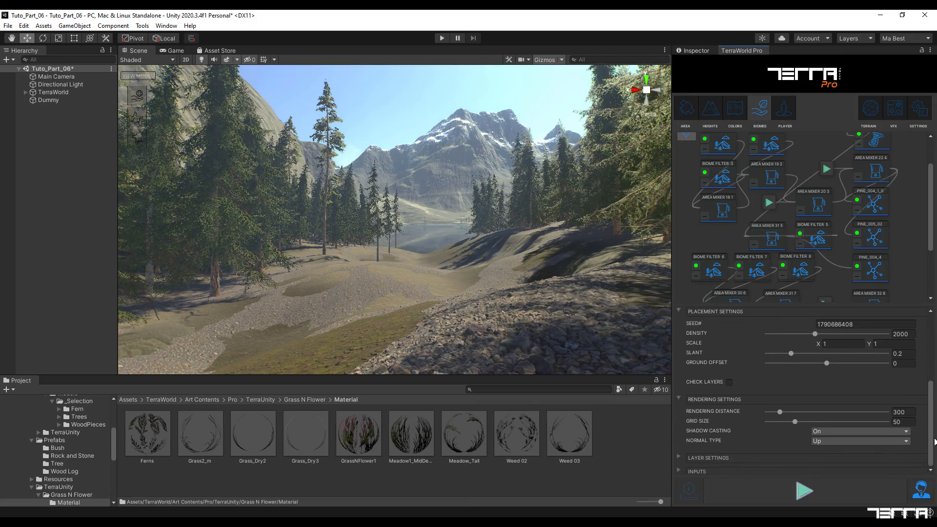
# Choose Area Mixer 34 10 as the grass scatter's area node and return to the biomes graph
pyautogui.click(679, 470)
pyautogui.moveTo(930, 425); pyautogui.dragTo(931, 437)
pyautogui.click(879, 467)
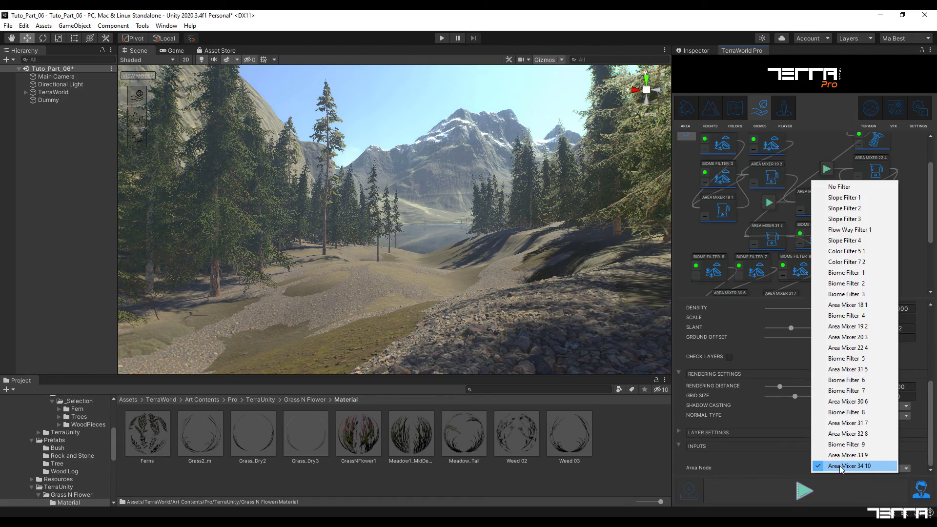
pyautogui.click(878, 466)
pyautogui.click(914, 261)
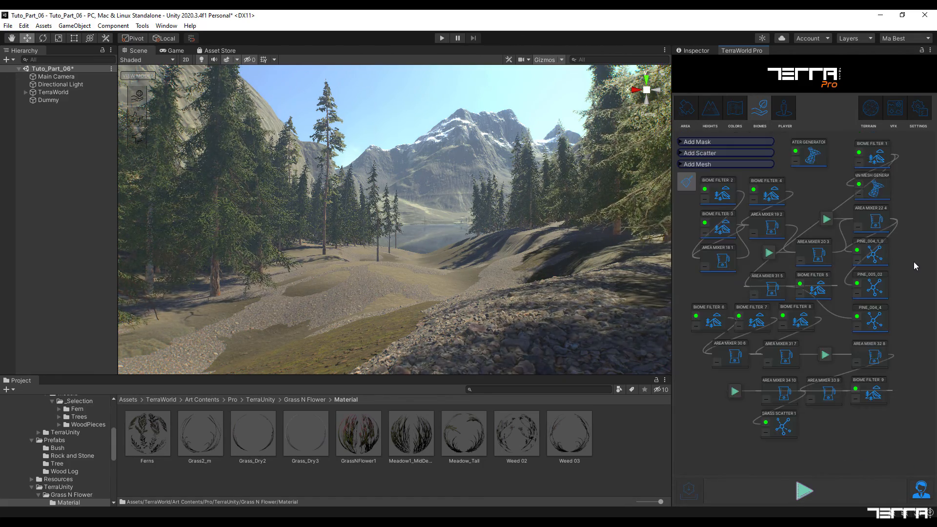
# Generate the world with the grass scatter and fly around the terrain to inspect the grass on the slopes and lakeshore
pyautogui.click(800, 491)
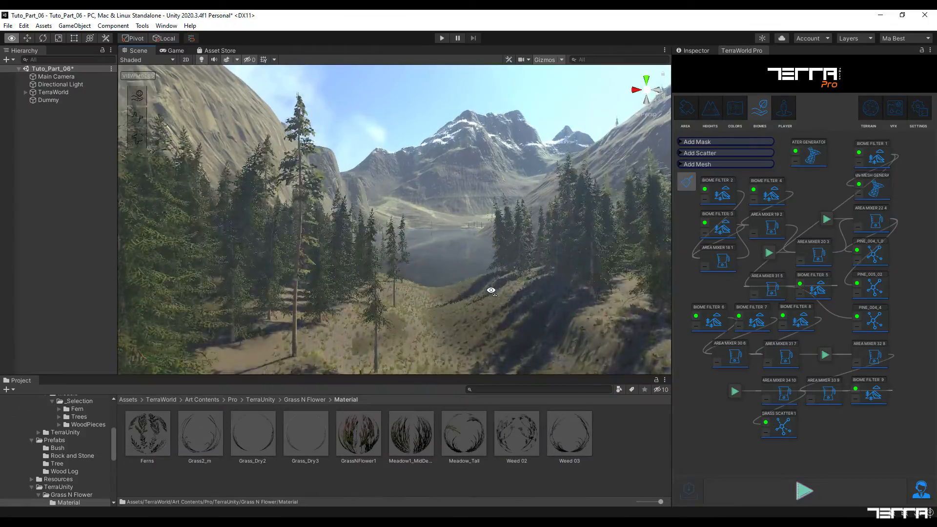
pyautogui.moveTo(489, 288); pyautogui.dragTo(553, 374, button='right')
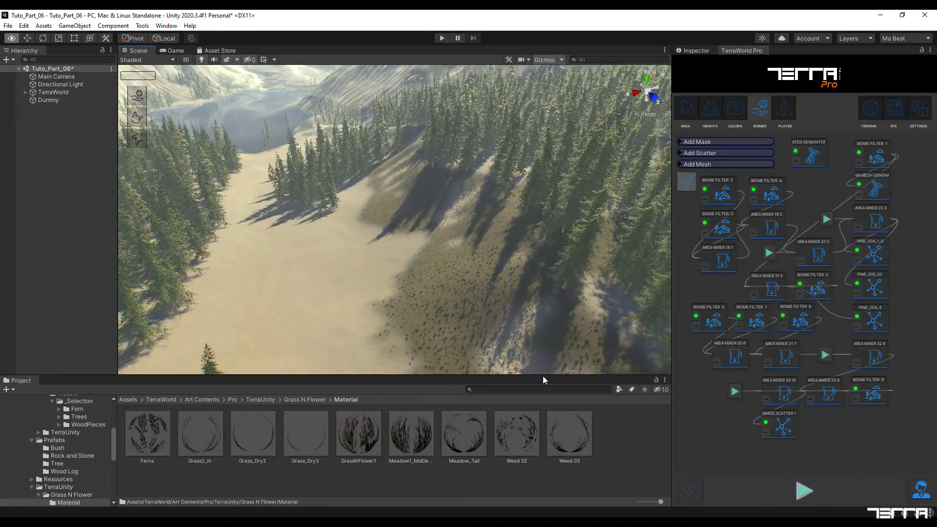
pyautogui.press('q')
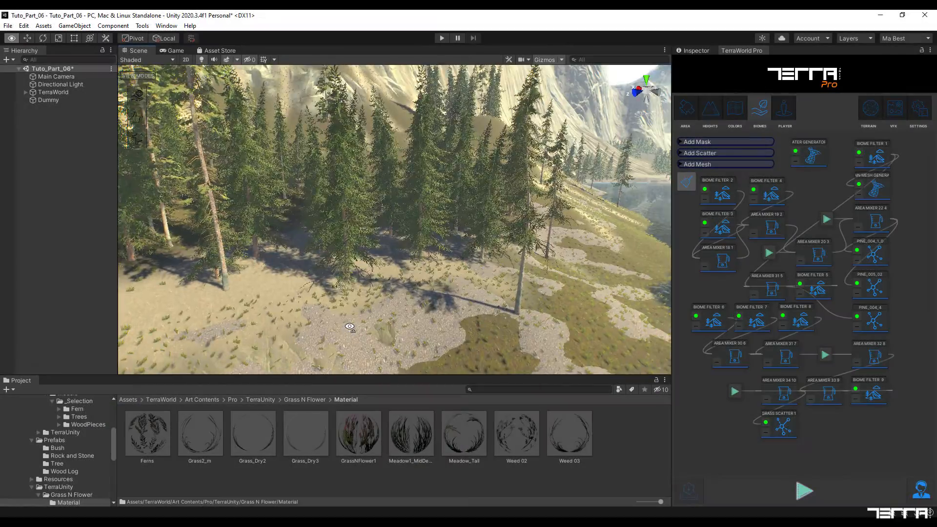
pyautogui.moveTo(349, 327); pyautogui.dragTo(508, 292, button='right')
pyautogui.press('w')
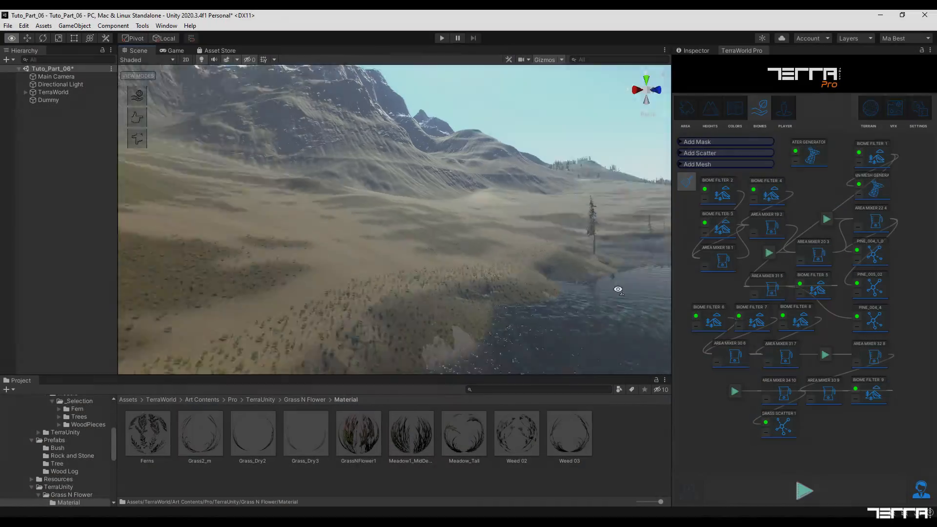
pyautogui.moveTo(617, 286); pyautogui.dragTo(881, 308, button='right')
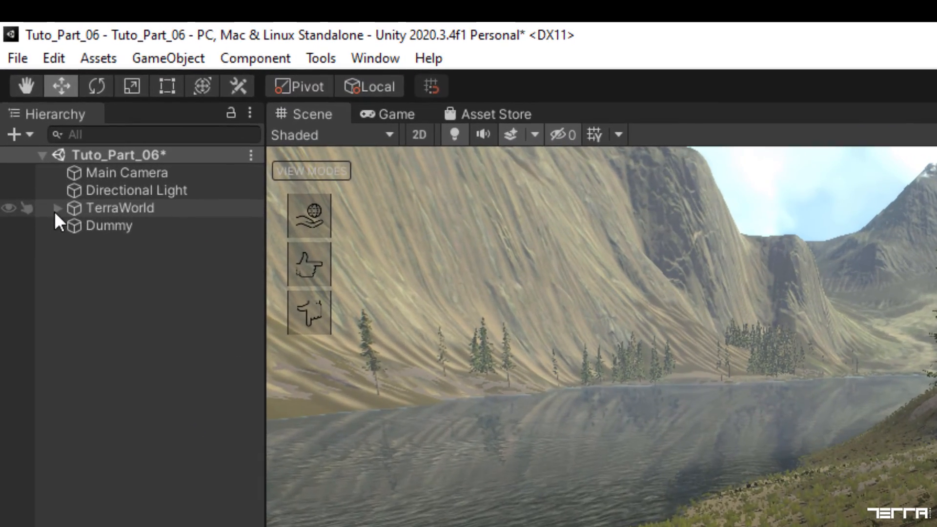
# Select and frame Grass Scatter 1 under Terrain 0-0's Grass & Plants group and show its component properties
pyautogui.click(25, 92)
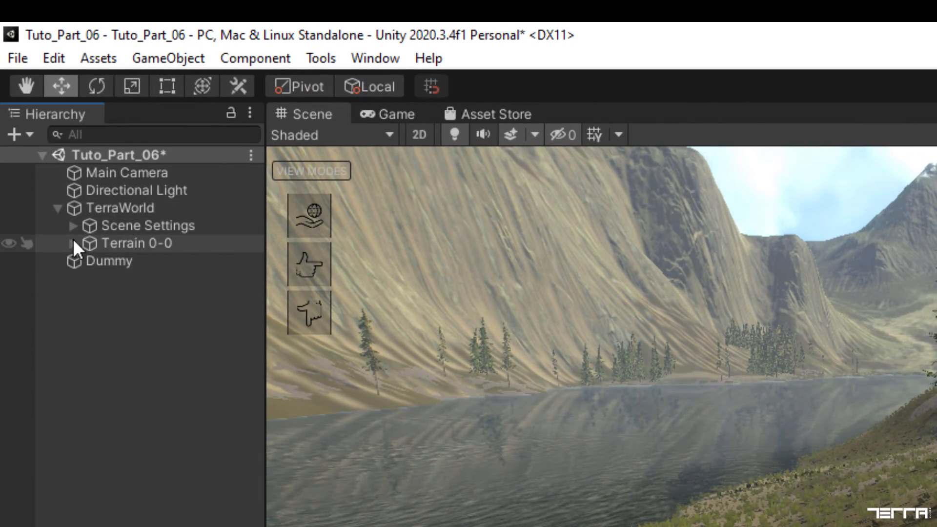
pyautogui.click(73, 243)
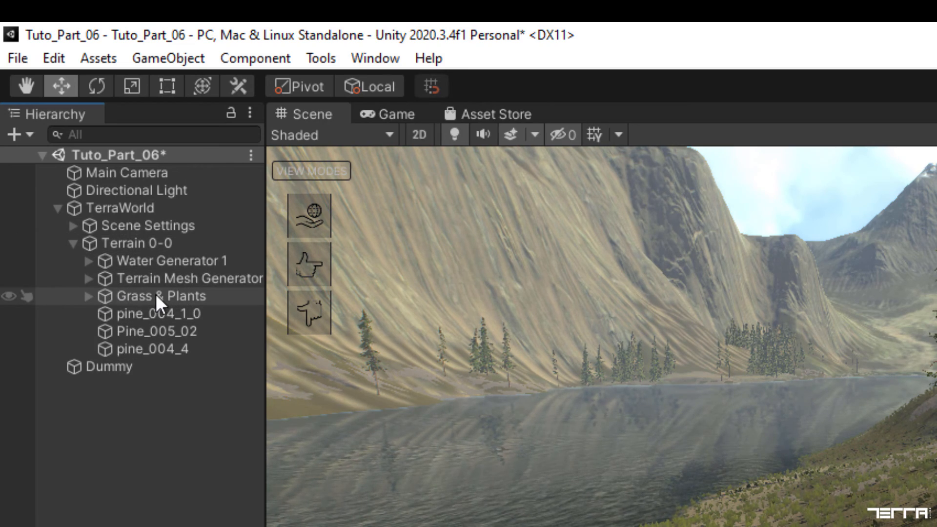
pyautogui.click(85, 295)
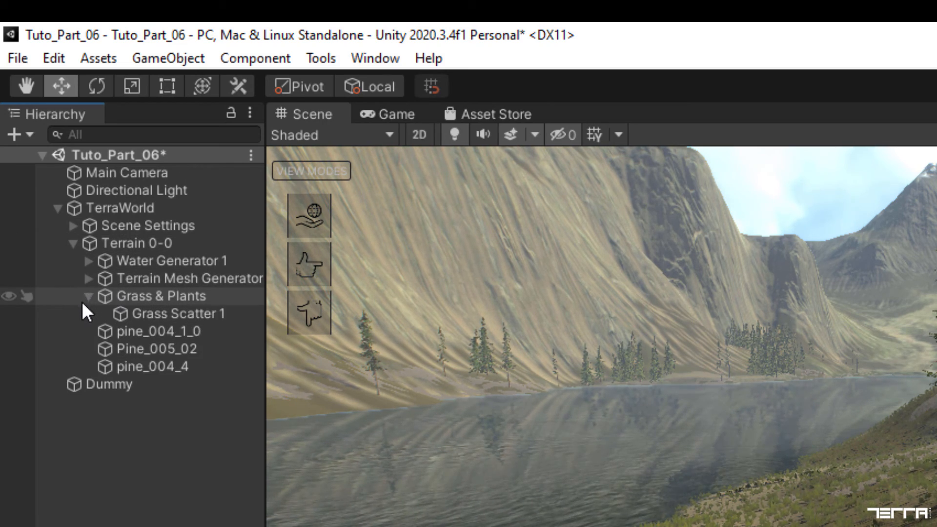
pyautogui.doubleClick(139, 314)
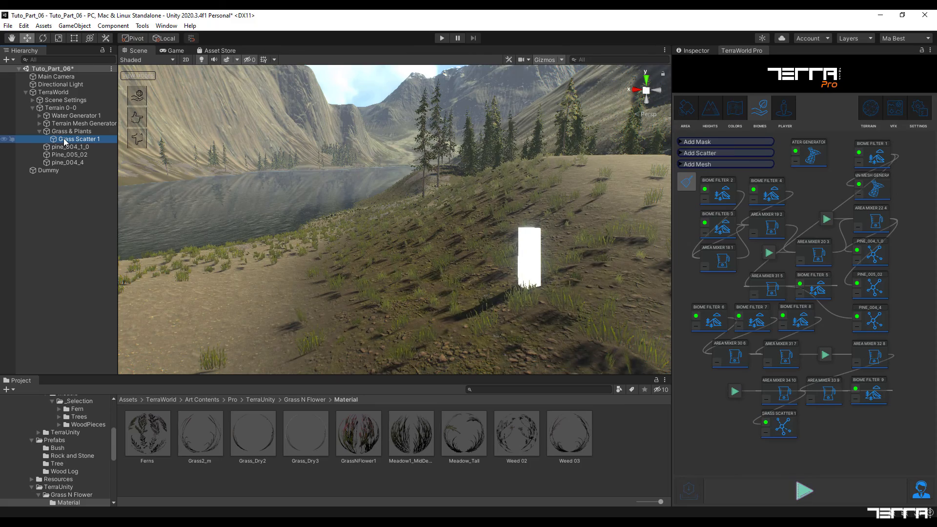
pyautogui.click(692, 51)
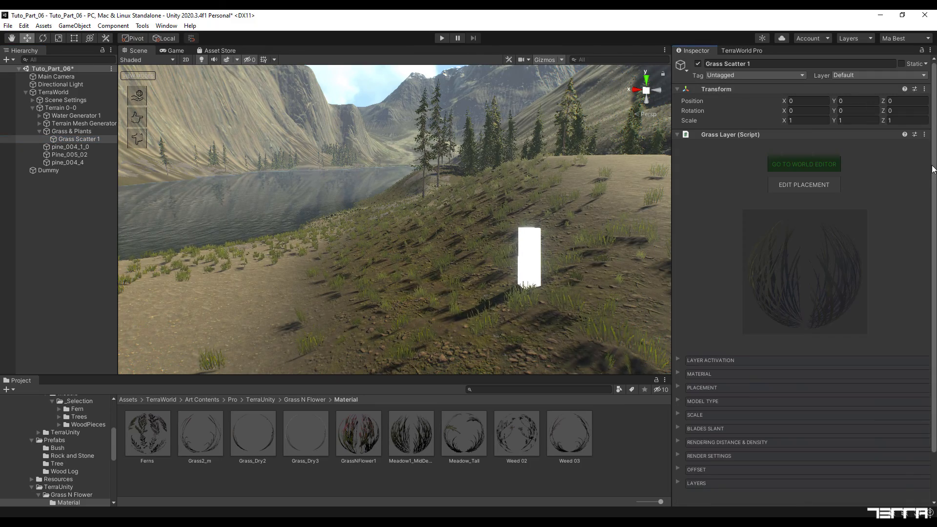
# Look through the Grass Layer component's settings, examining its material and placement seed
pyautogui.moveTo(935, 162); pyautogui.dragTo(934, 176)
pyautogui.moveTo(840, 255); pyautogui.dragTo(936, 259)
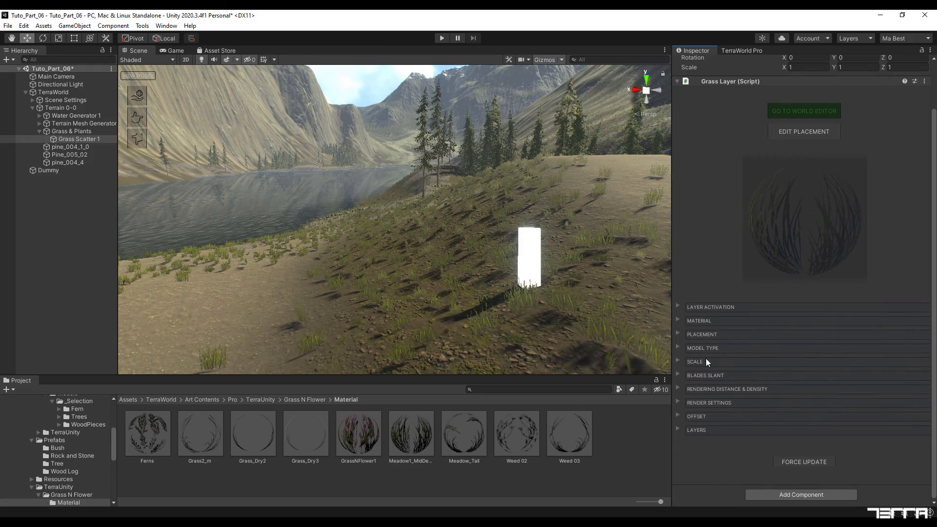
pyautogui.click(678, 320)
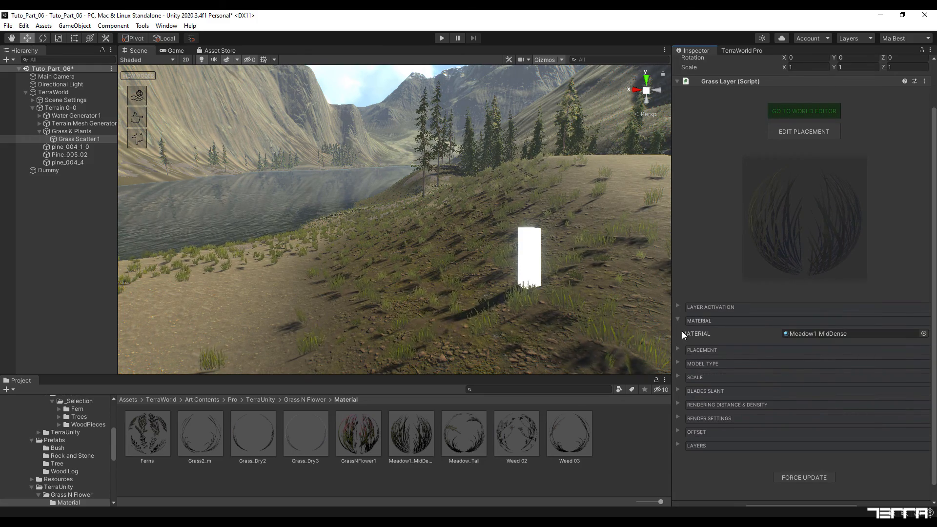
pyautogui.click(678, 349)
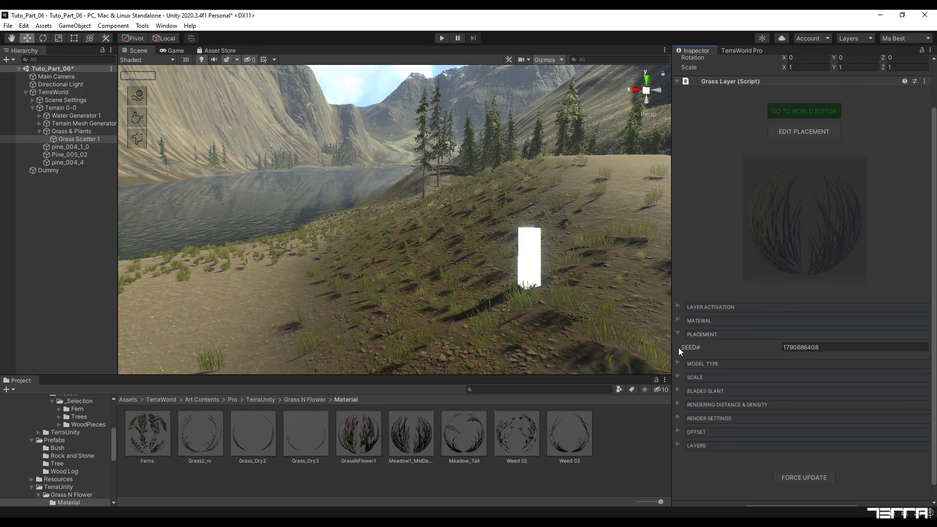
# Set the grass layer's model type to From Mesh
pyautogui.click(678, 364)
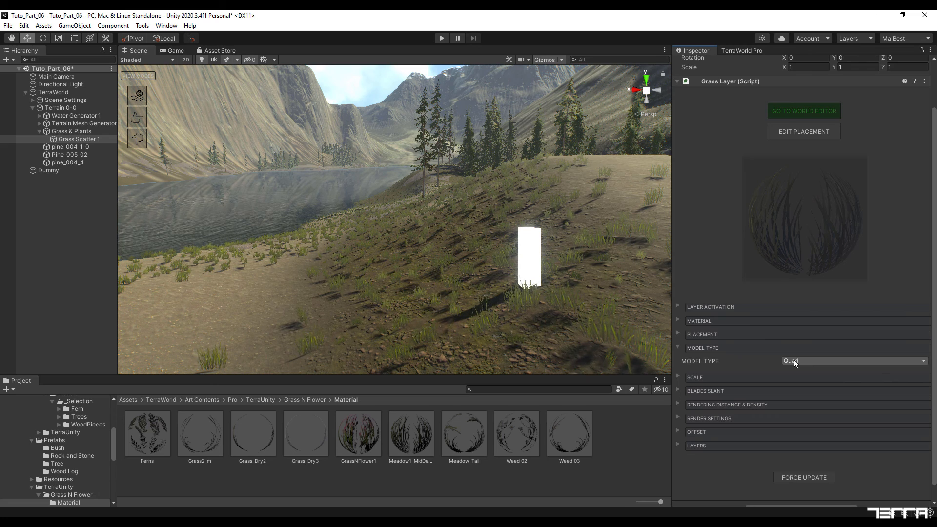
pyautogui.click(922, 360)
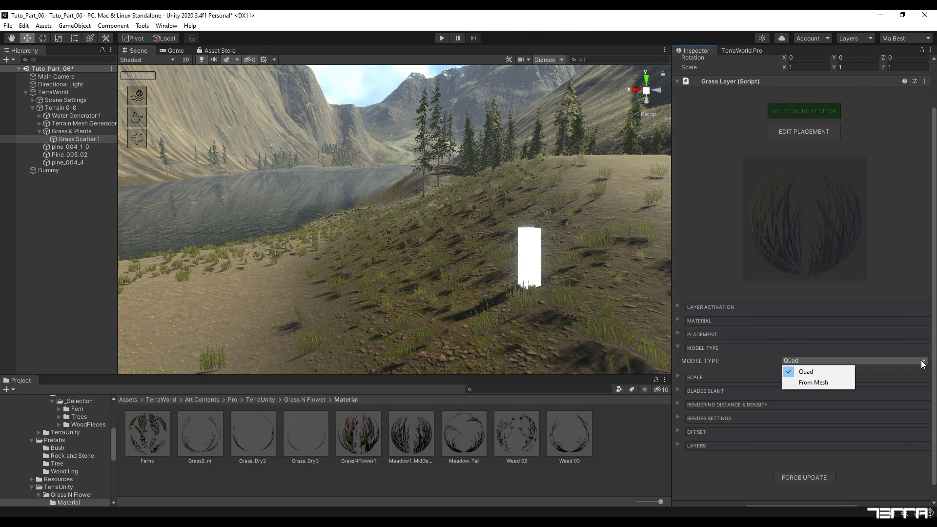
pyautogui.click(817, 383)
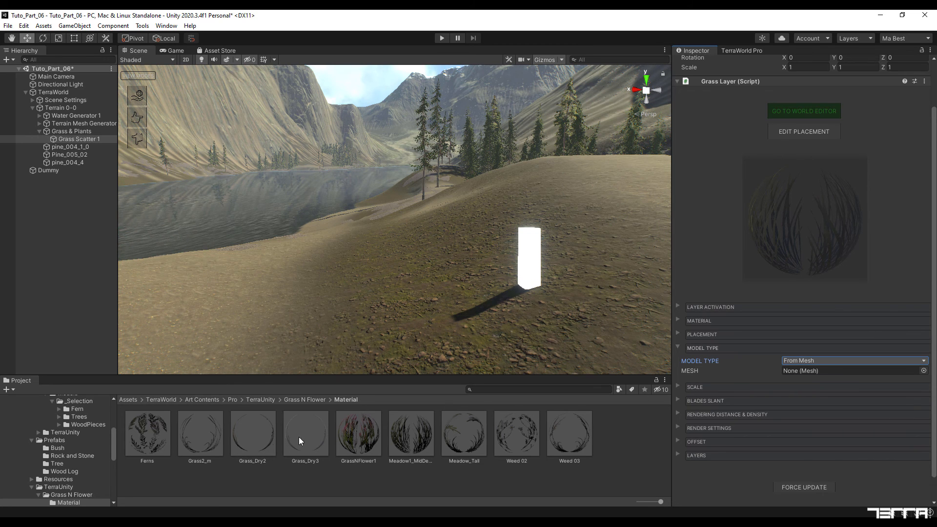
# Assign the Cube mesh of the cross model from the Grass N Flower Mesh folder to the grass layer and force an update
pyautogui.moveTo(115, 441); pyautogui.dragTo(114, 452)
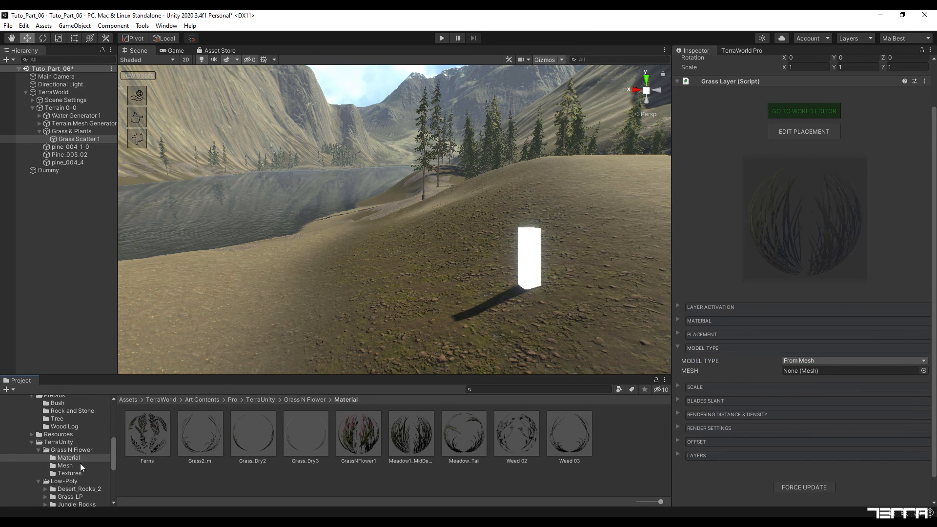
pyautogui.click(62, 466)
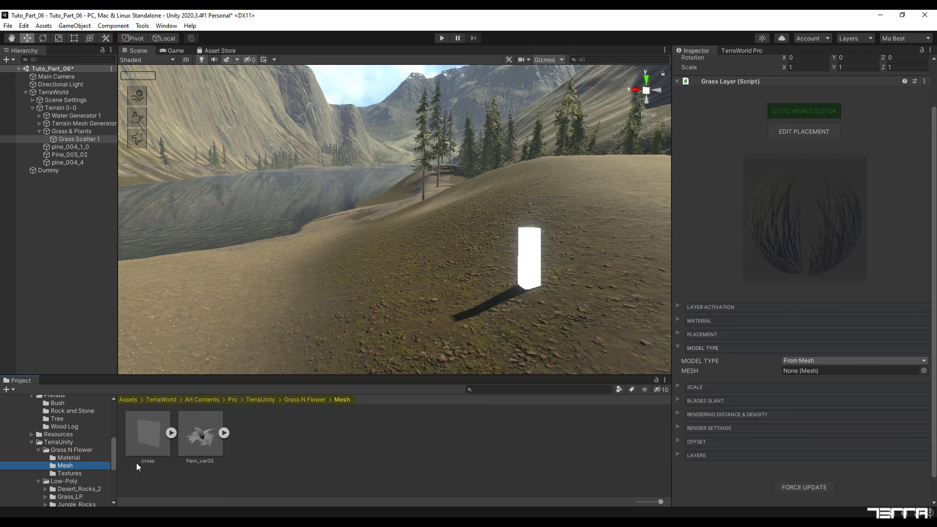
pyautogui.click(171, 432)
pyautogui.moveTo(213, 437); pyautogui.dragTo(850, 370)
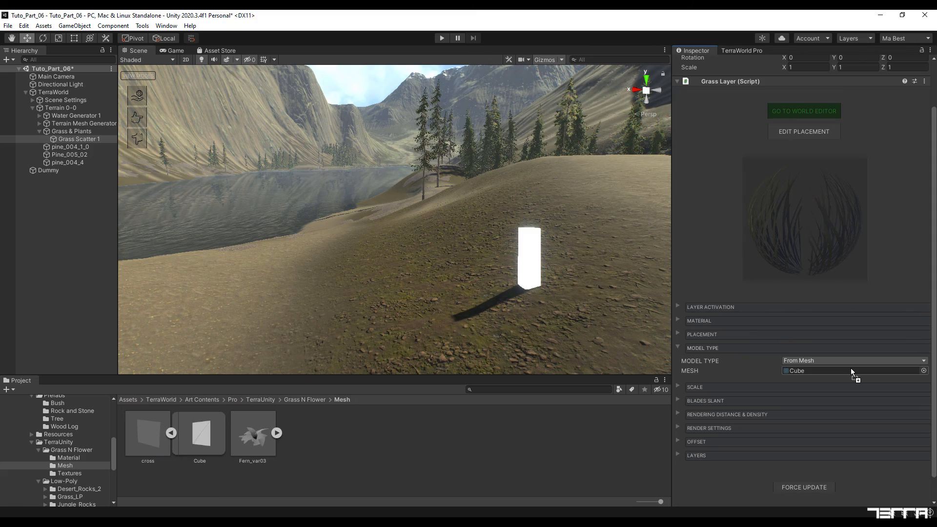
pyautogui.click(816, 485)
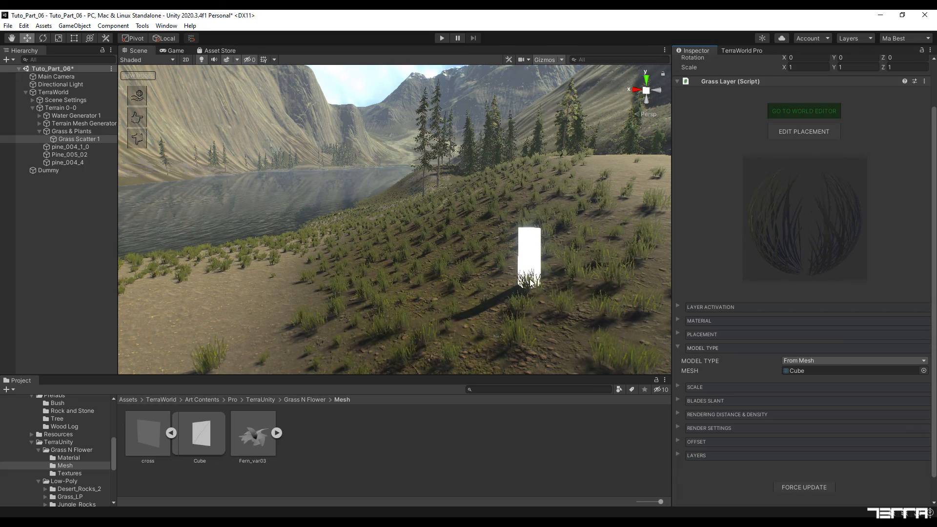
# Try a grass scale of 0.5 in X and Y, and settle on 0.6 for both
pyautogui.scroll(-2, 804, 293)
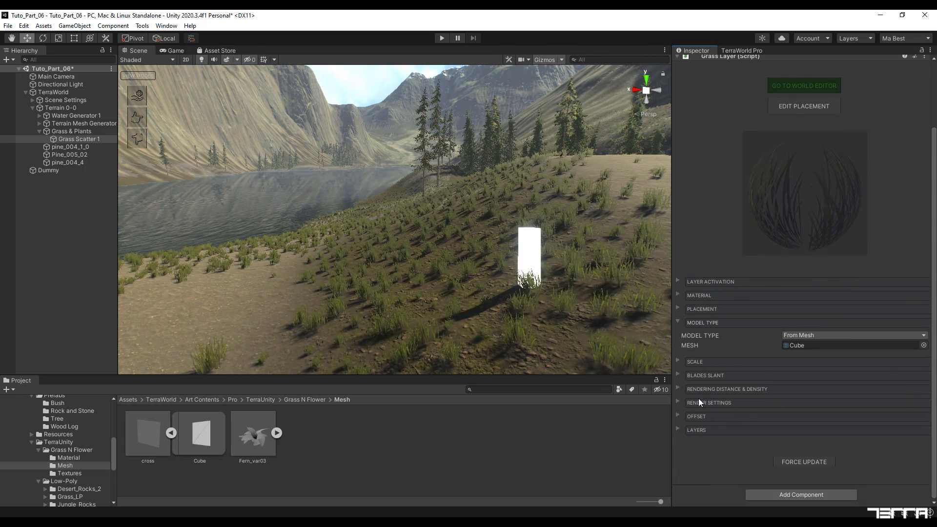
pyautogui.click(676, 362)
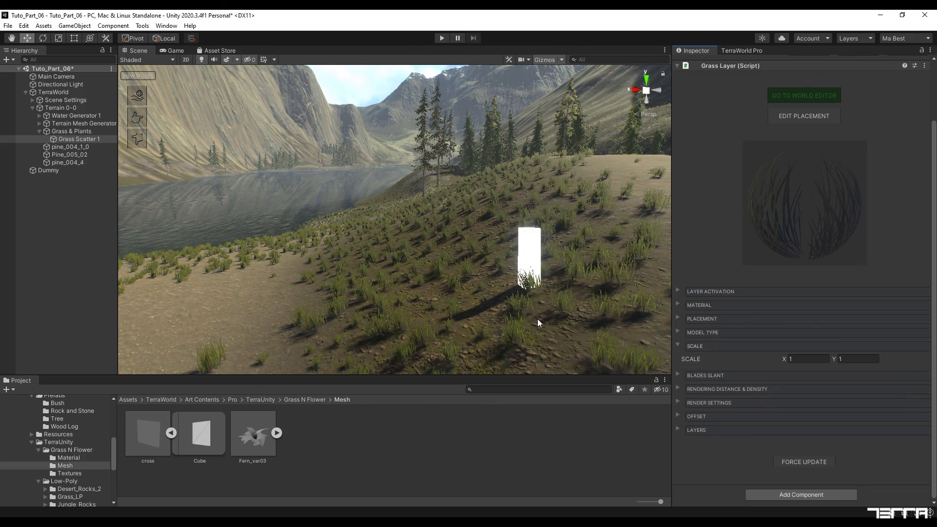
pyautogui.click(793, 359)
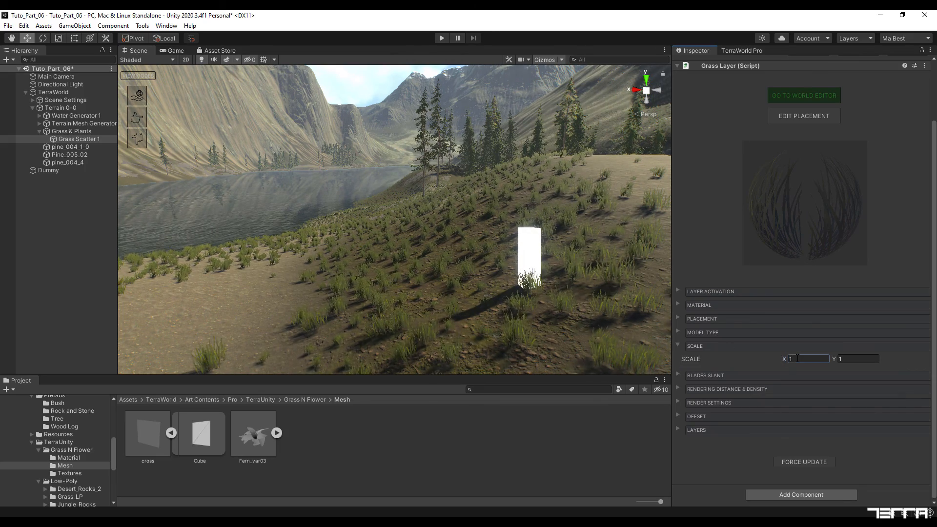
pyautogui.write('0.5')
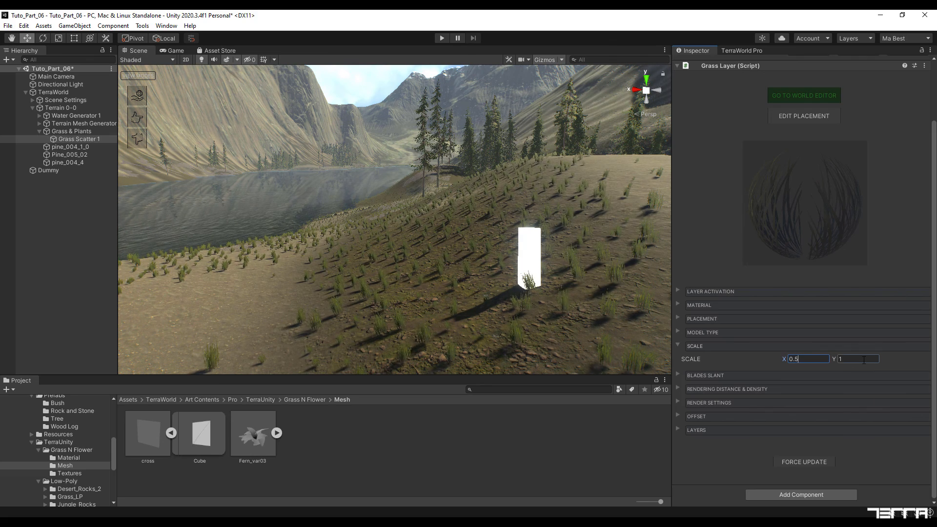
pyautogui.click(864, 359)
pyautogui.write('0.5')
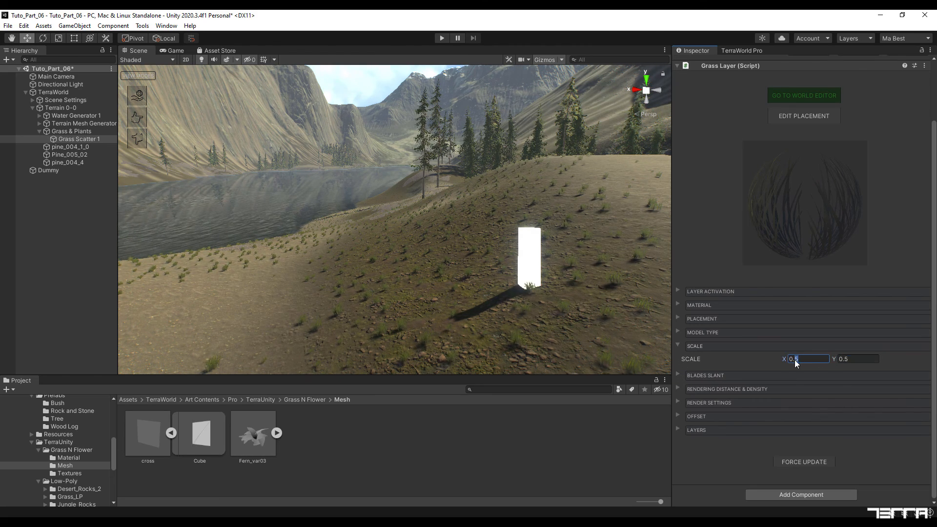
pyautogui.write('6')
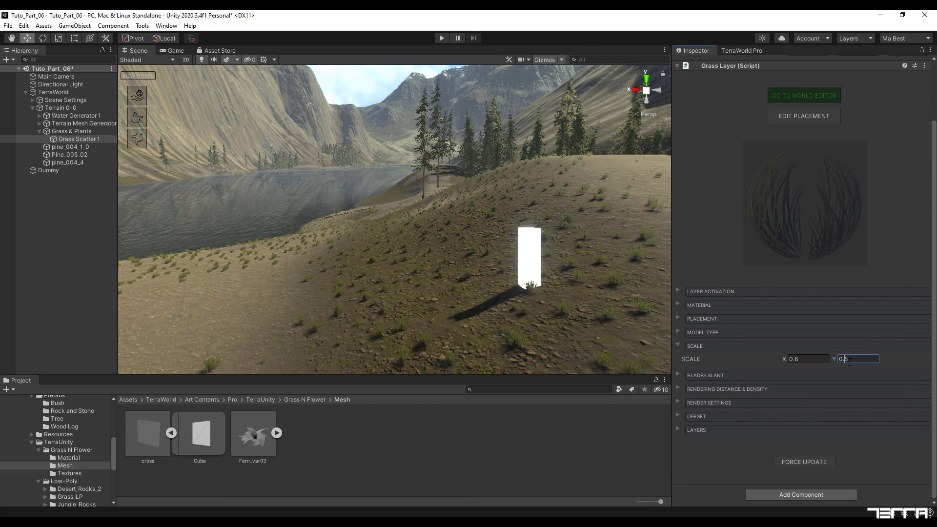
pyautogui.write('6')
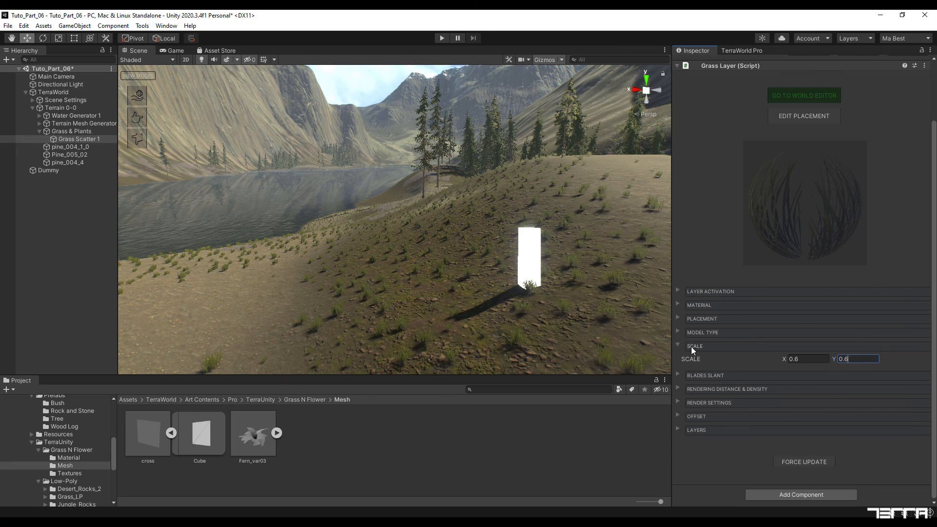
# Increase the grass blades' slant to about 0.7
pyautogui.click(677, 374)
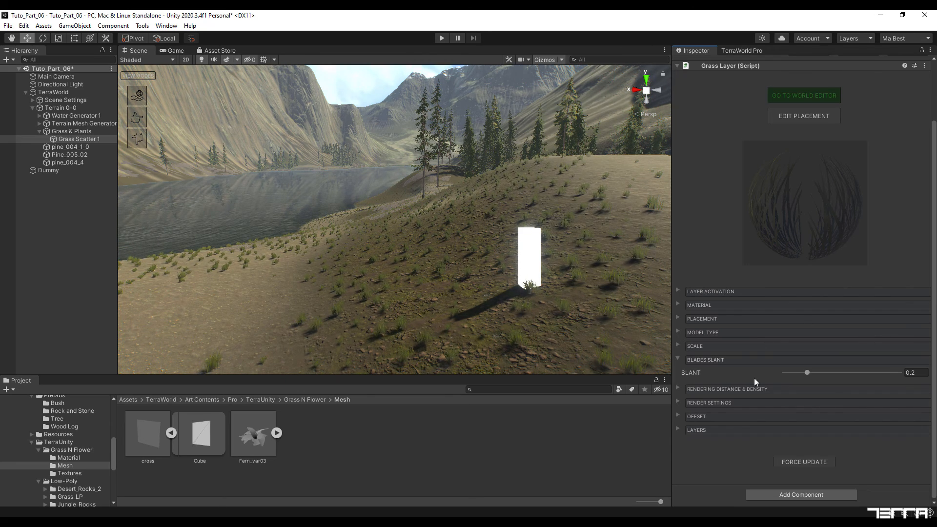
pyautogui.moveTo(807, 373); pyautogui.dragTo(843, 374)
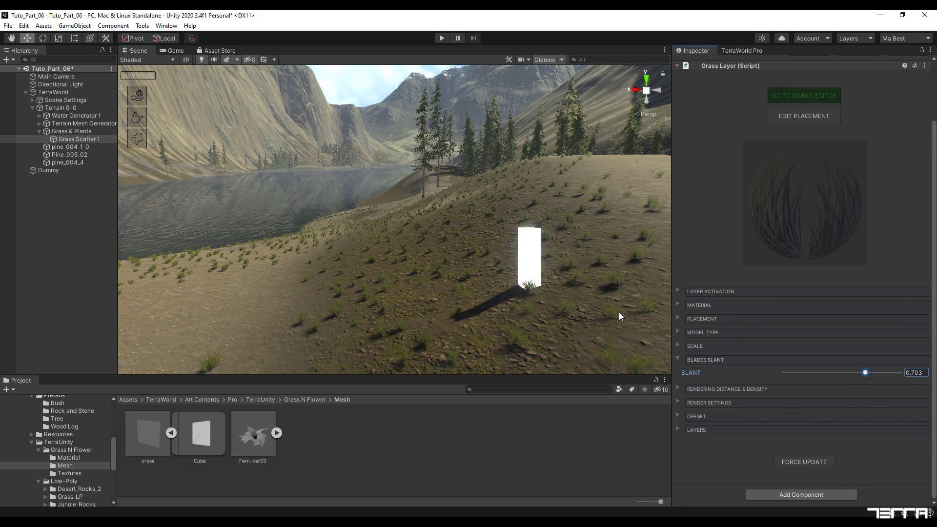
# Set the slant of the grass layer's blades to 0.2
pyautogui.click(923, 374)
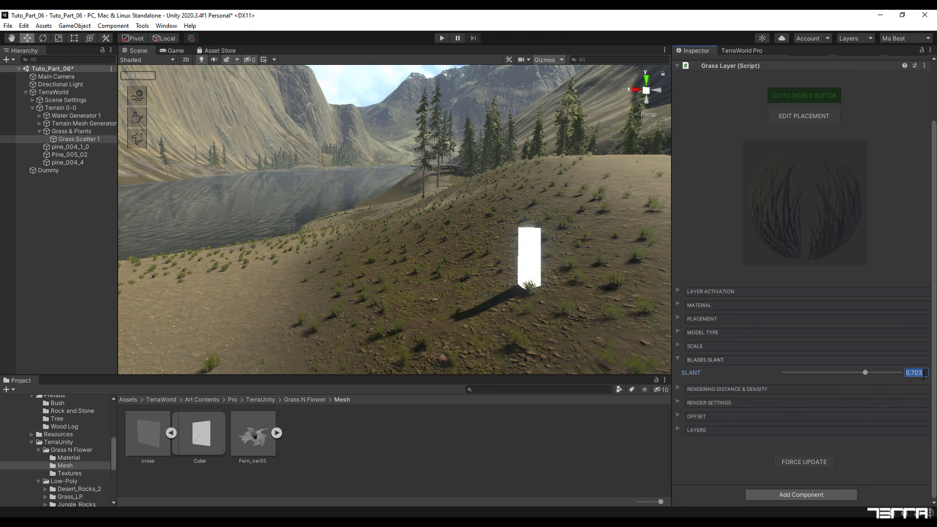
pyautogui.write('0.2')
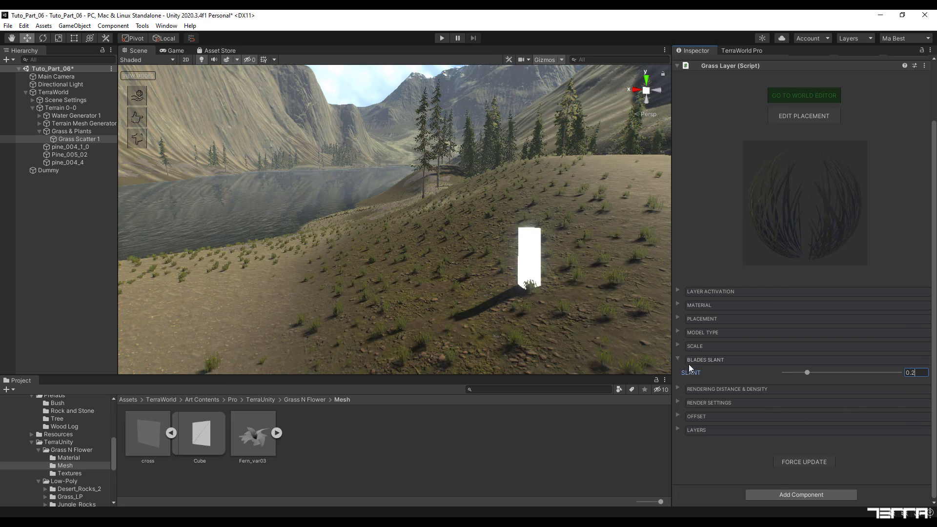
pyautogui.click(678, 359)
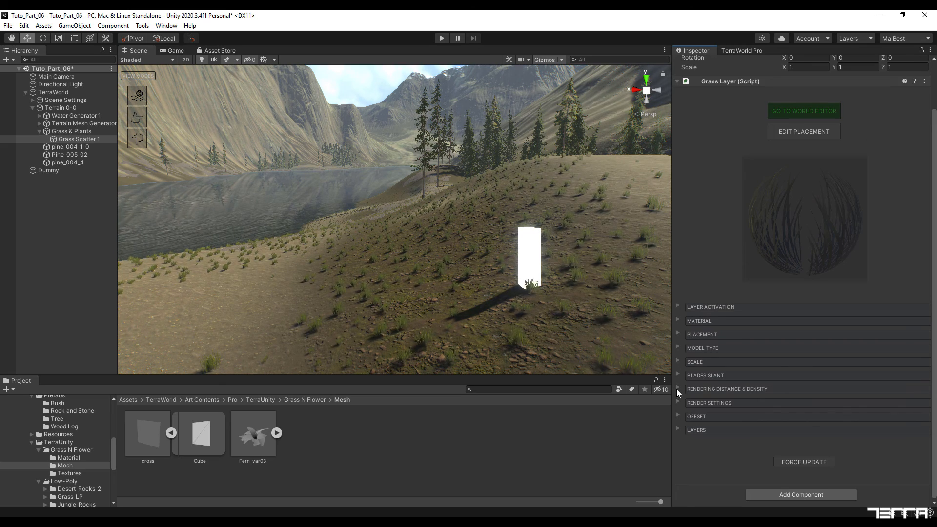
# Set the grass layer's rendering distance to 150, try a grid size of 25, and settle on 15
pyautogui.click(677, 389)
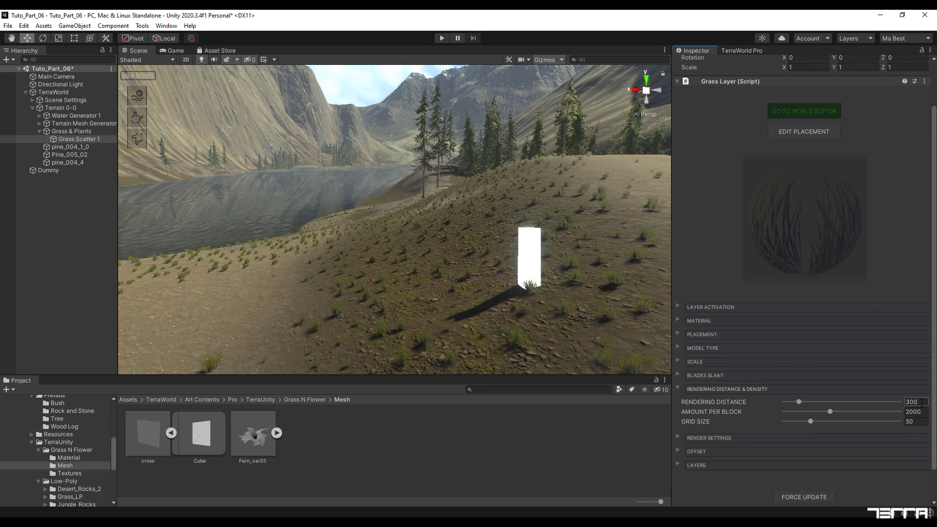
pyautogui.write('150')
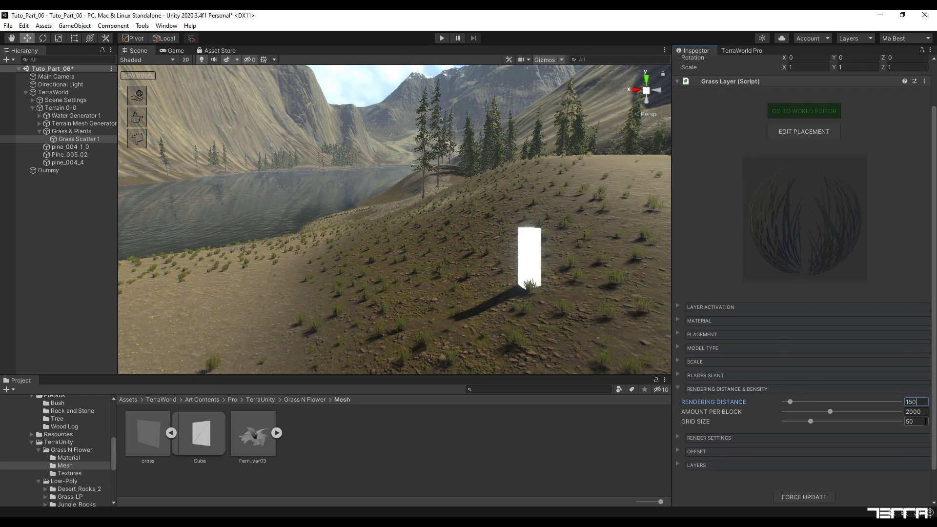
pyautogui.click(921, 412)
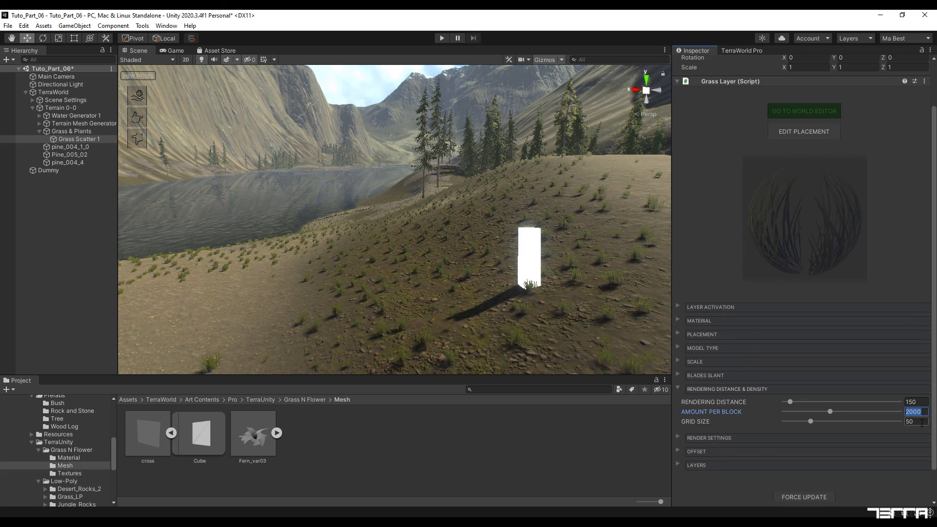
pyautogui.write('2')
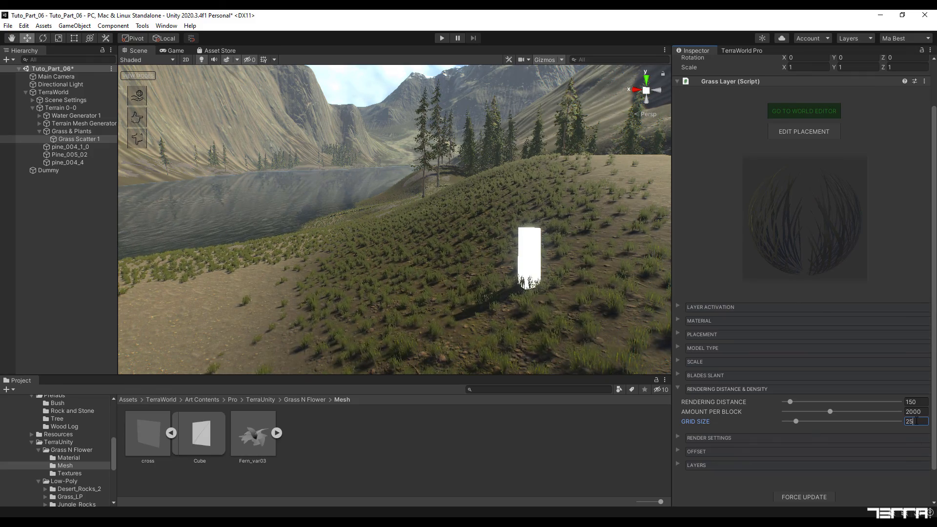
pyautogui.write('1')
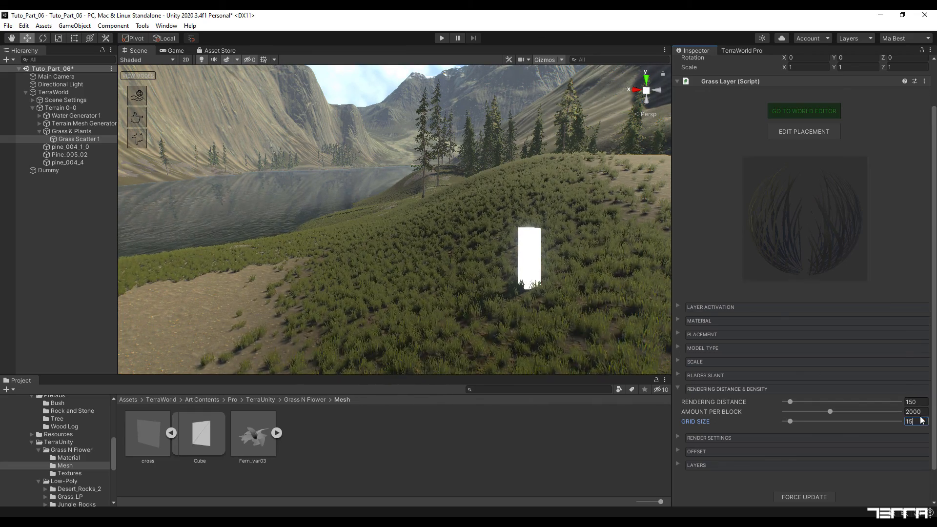
# Set the grass layer's amount per block to 1500
pyautogui.hotkey('shift', 'Tab')
pyautogui.write('1')
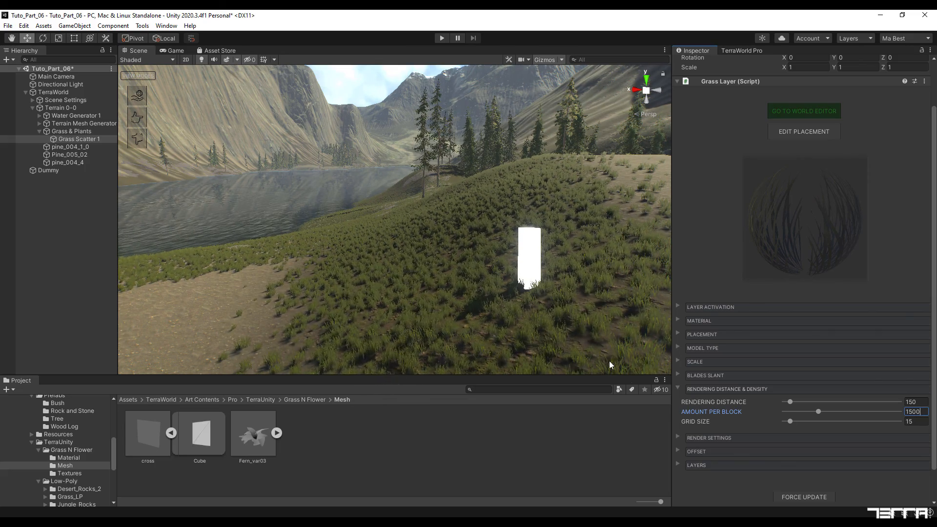
pyautogui.click(679, 388)
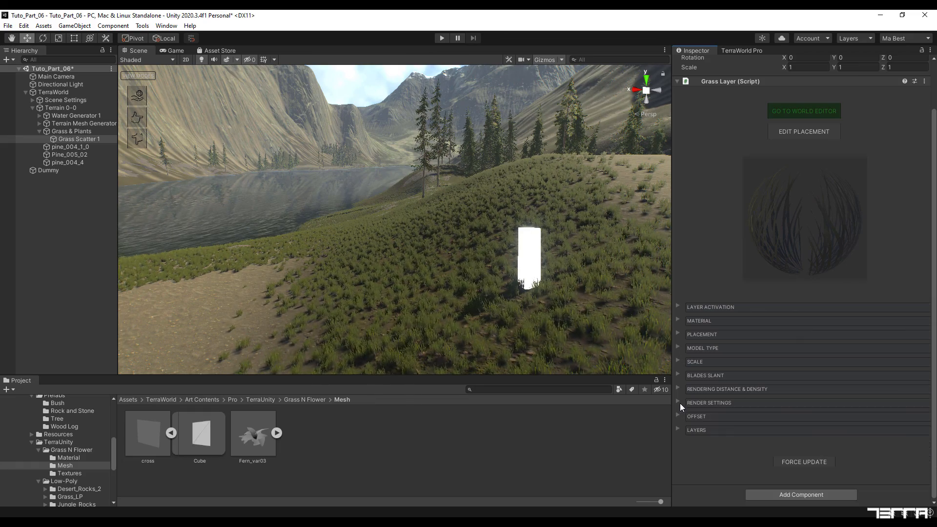
# Try the grass layer with shadow casting turned off, and turn shadow casting back on
pyautogui.click(679, 403)
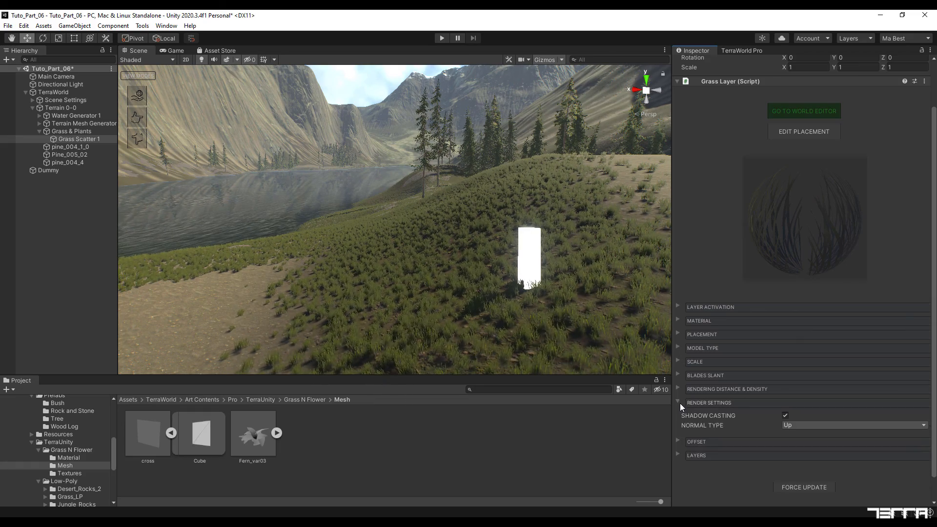
pyautogui.click(785, 415)
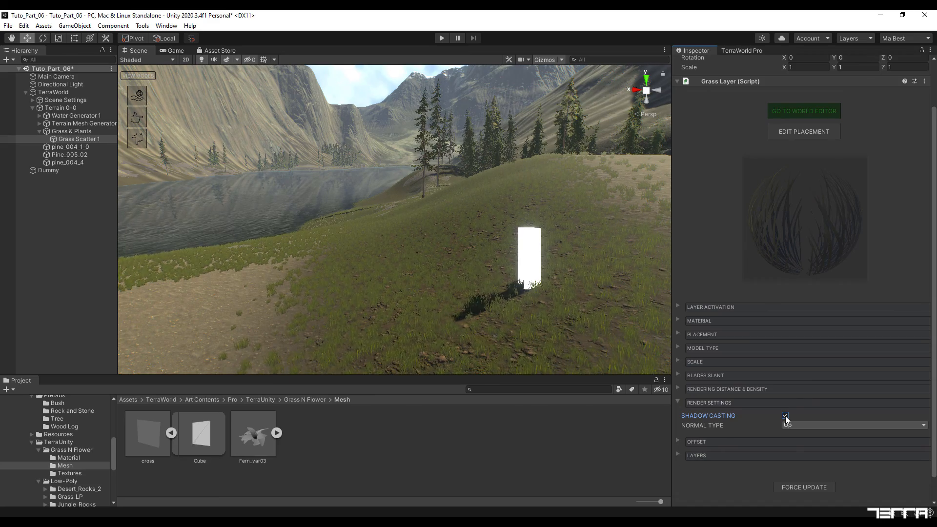
pyautogui.click(678, 403)
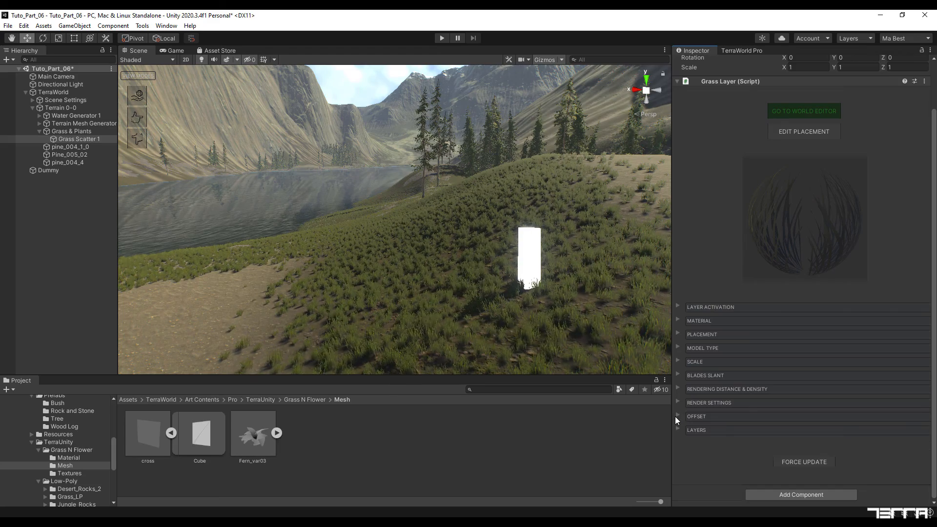
# Set the grass layer's ground offset to -0.05 and inspect the grass on the hillside
pyautogui.click(677, 417)
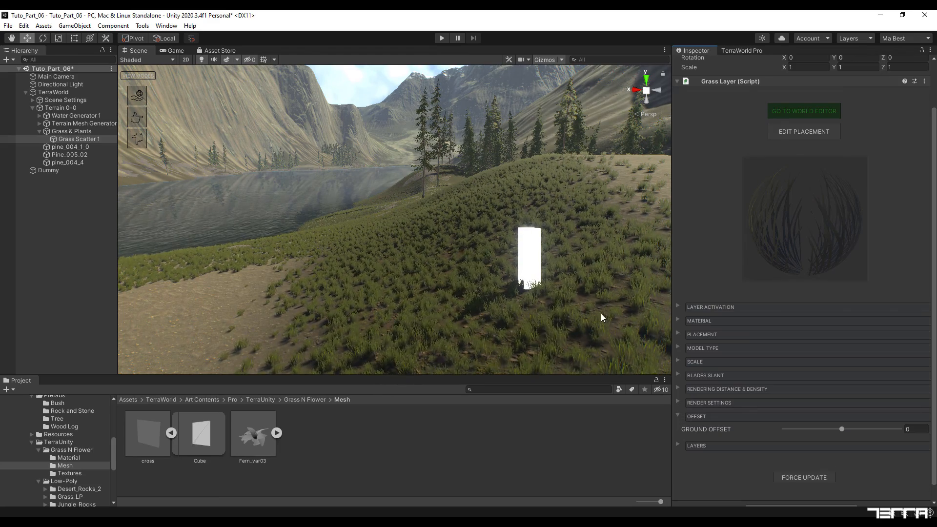
pyautogui.moveTo(599, 252); pyautogui.dragTo(761, 226, button='right')
pyautogui.press('w')
pyautogui.click(916, 430)
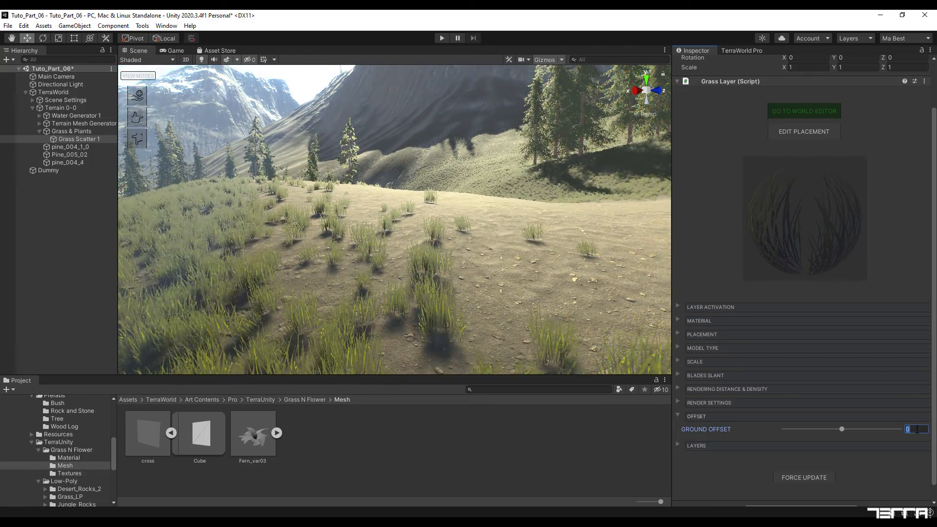
pyautogui.write('-')
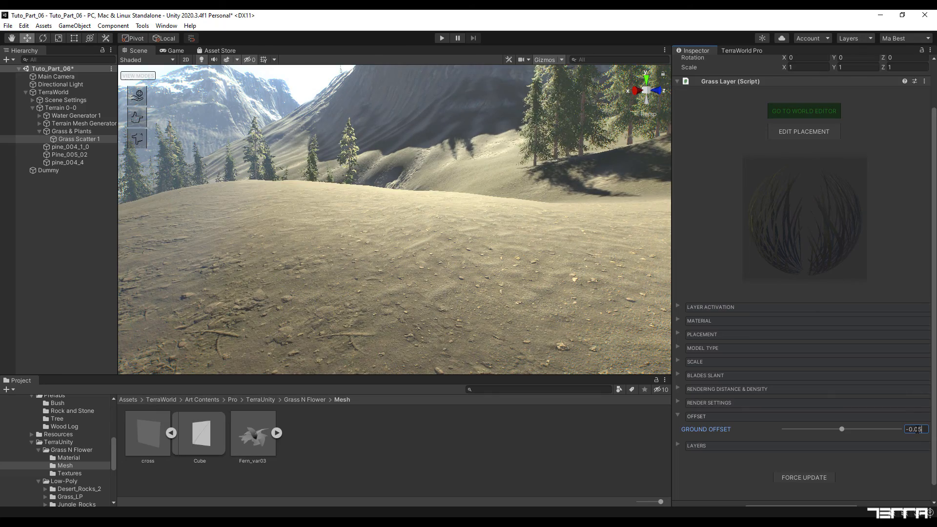
pyautogui.write('0.05')
pyautogui.press('Return')
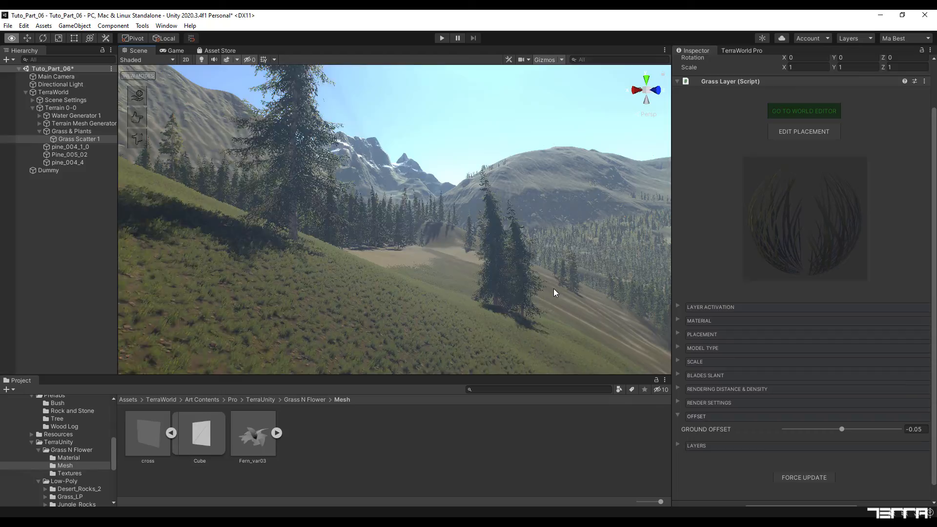
pyautogui.moveTo(553, 289); pyautogui.dragTo(449, 282, button='right')
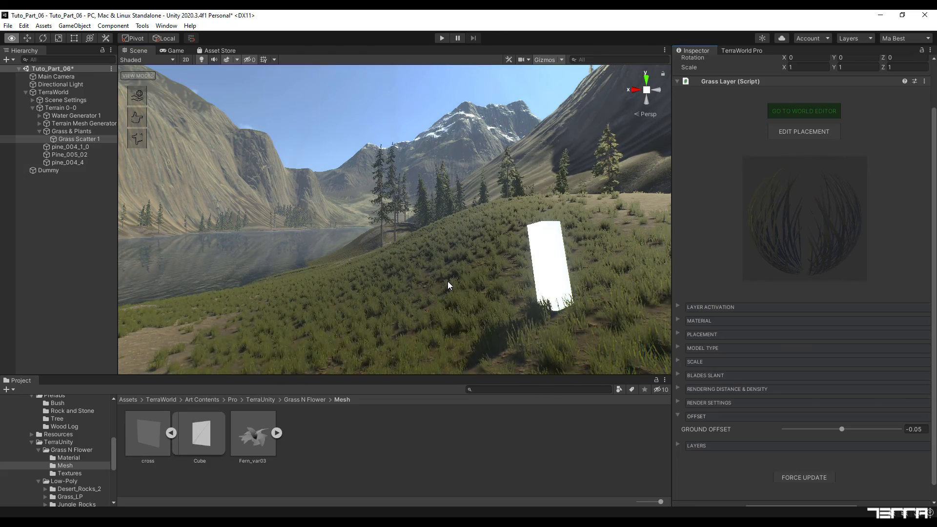
# Arrange the Inspector and TerraWorld Pro side by side and open the Grass Scatter 1 node's settings
pyautogui.moveTo(703, 53); pyautogui.dragTo(649, 118)
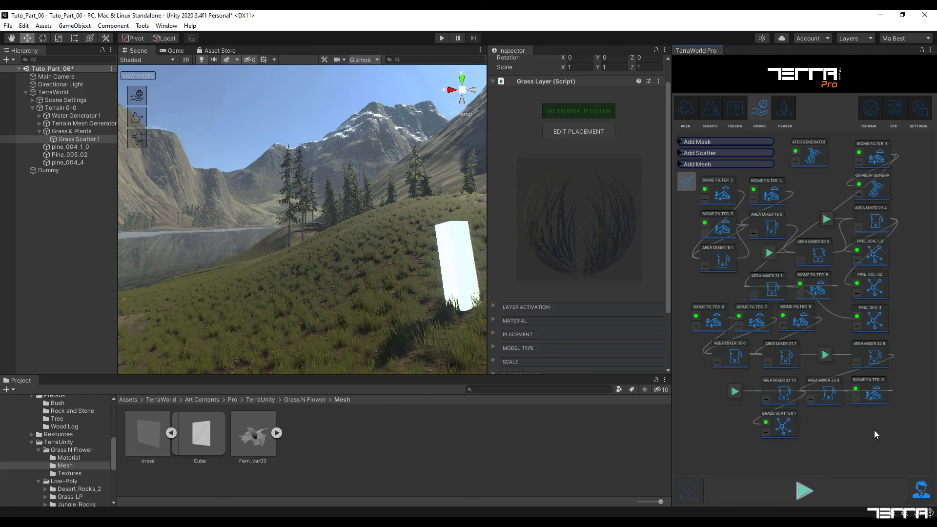
pyautogui.click(784, 426)
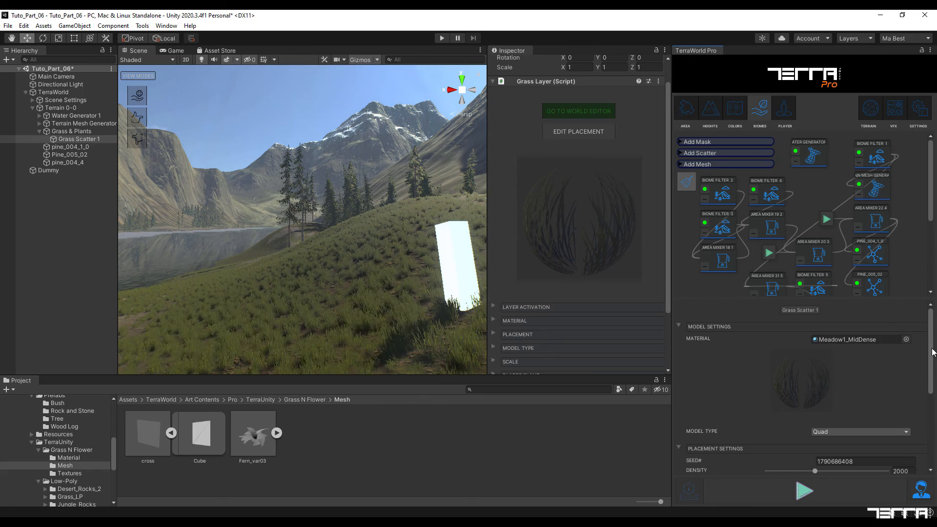
pyautogui.scroll(-3, 933, 352)
pyautogui.scroll(-4, 494, 260)
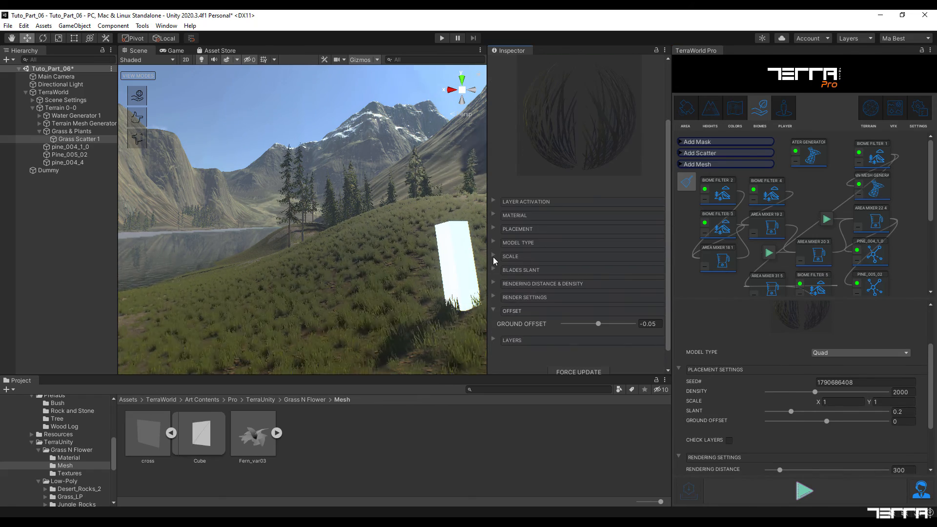
# Match the Grass Scatter 1 node to the grass layer with a scale of 0.6 in X and Y and a rendering distance of 150
pyautogui.click(494, 259)
pyautogui.click(883, 401)
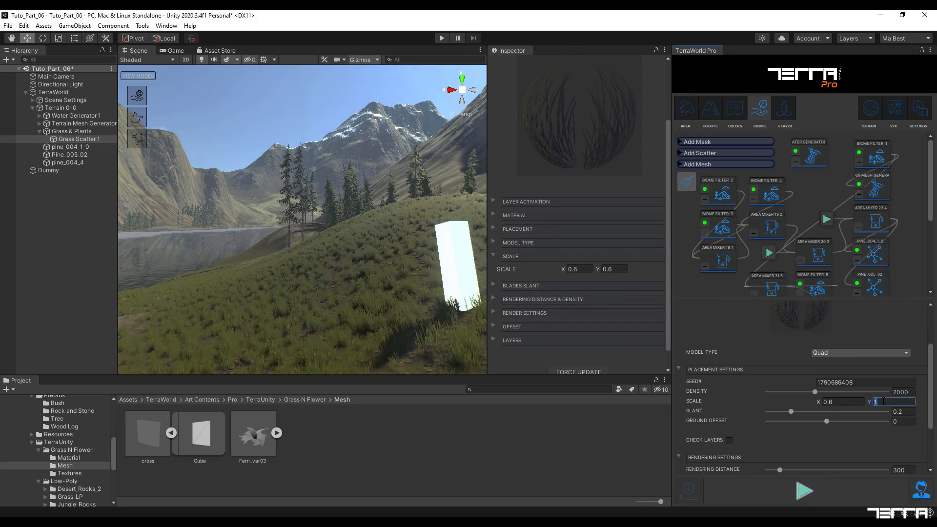
pyautogui.click(496, 300)
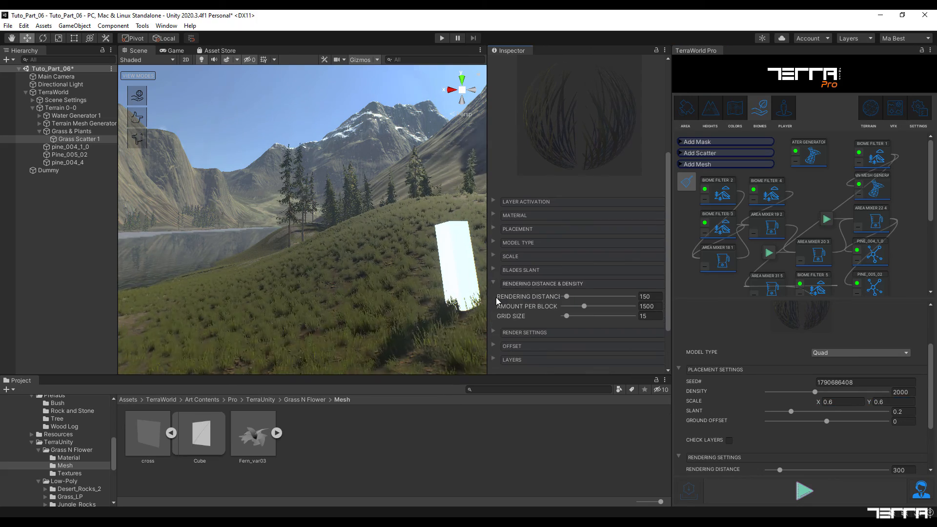
pyautogui.scroll(-2, 902, 420)
pyautogui.click(903, 421)
pyautogui.write('15')
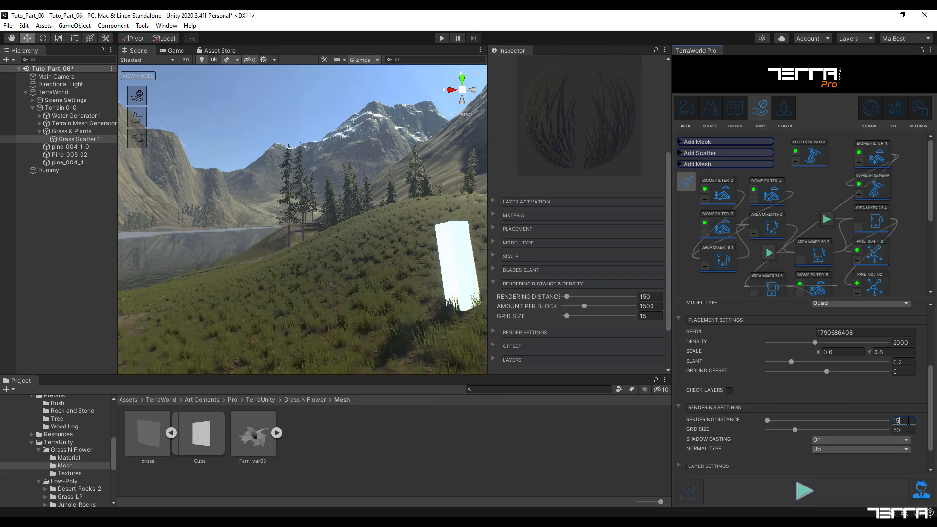
pyautogui.write('0')
# Set the Grass Scatter 1 node's density to 1500 and its grid size to 15
pyautogui.click(901, 343)
pyautogui.write('1500')
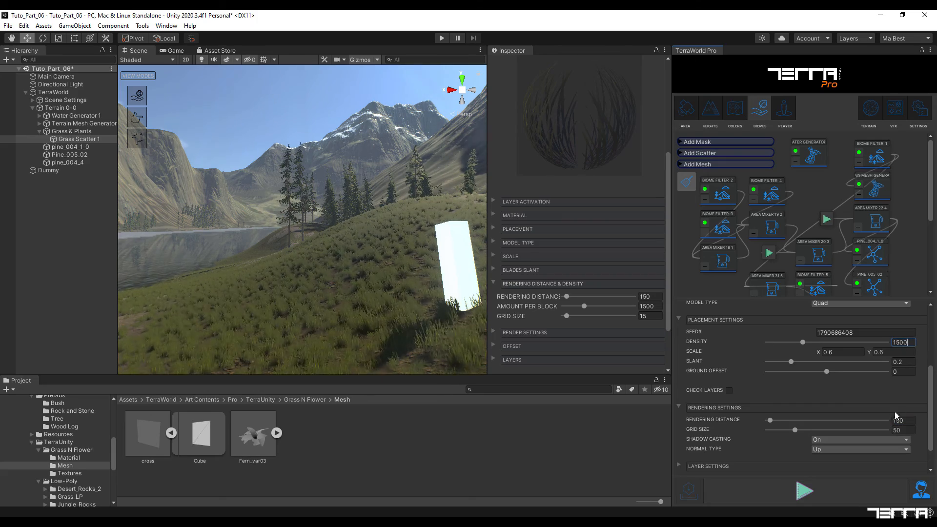
pyautogui.click(901, 430)
pyautogui.write('15')
# Set the Grass Scatter 1 node's ground offset to -0.05 to match the grass layer
pyautogui.scroll(-2, 903, 434)
pyautogui.click(532, 347)
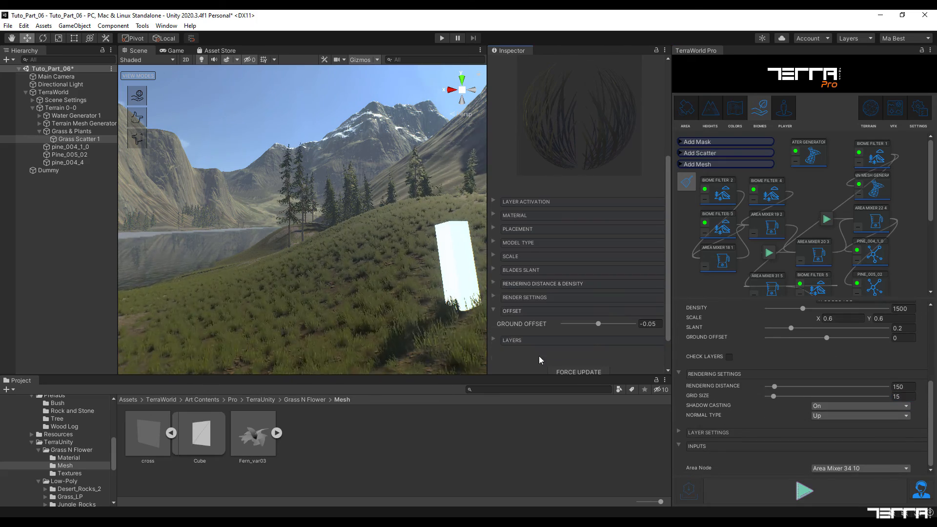
pyautogui.scroll(1, 873, 392)
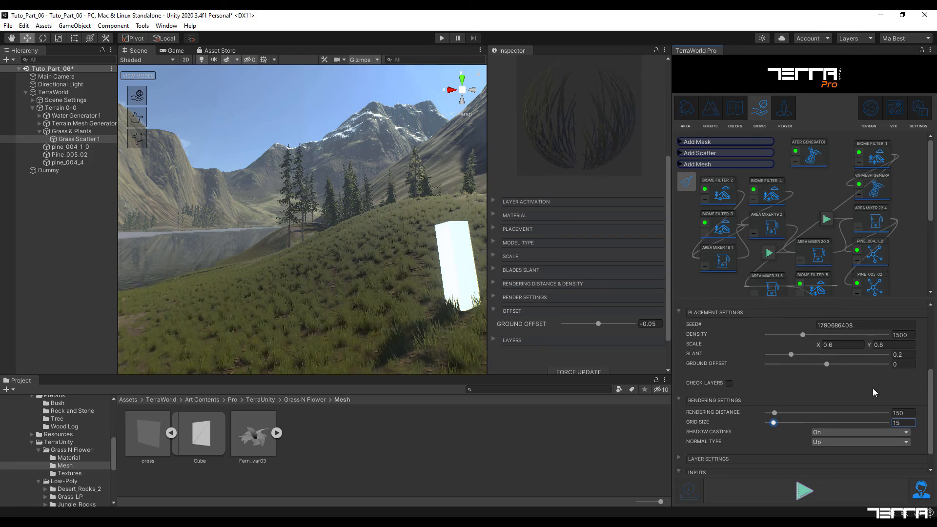
pyautogui.click(902, 364)
pyautogui.write('-0.05')
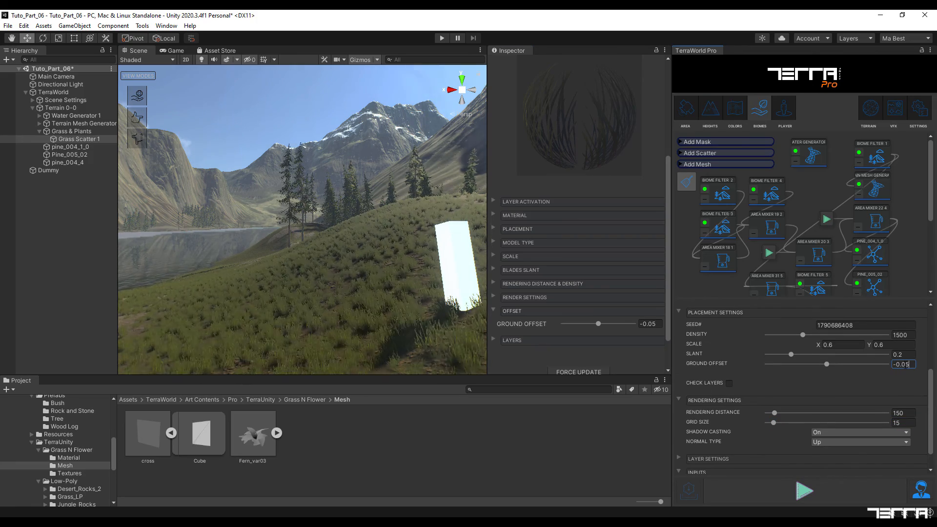
pyautogui.moveTo(931, 402); pyautogui.dragTo(930, 337)
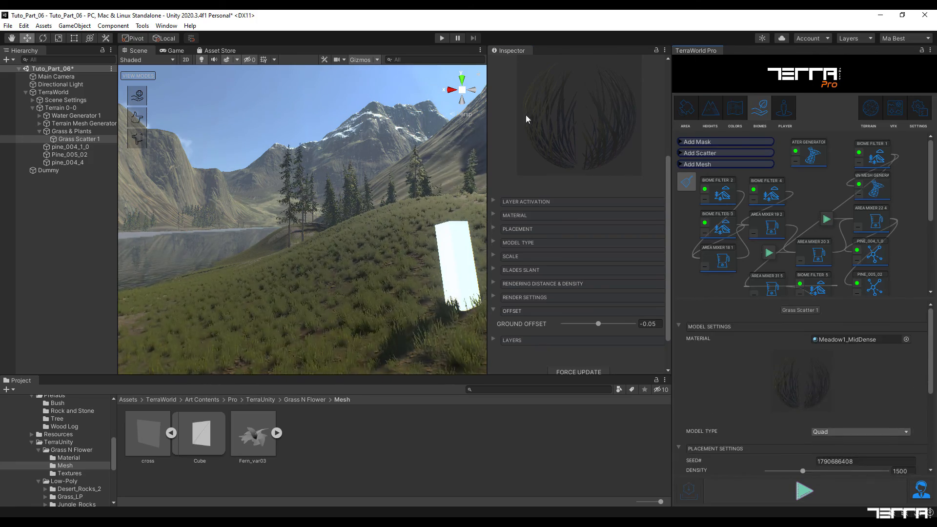
# Dock the Inspector back together with TerraWorld Pro, bring TerraWorld Pro to the front and deselect the grass scatter node
pyautogui.moveTo(512, 51); pyautogui.dragTo(699, 51)
pyautogui.click(741, 50)
pyautogui.click(725, 287)
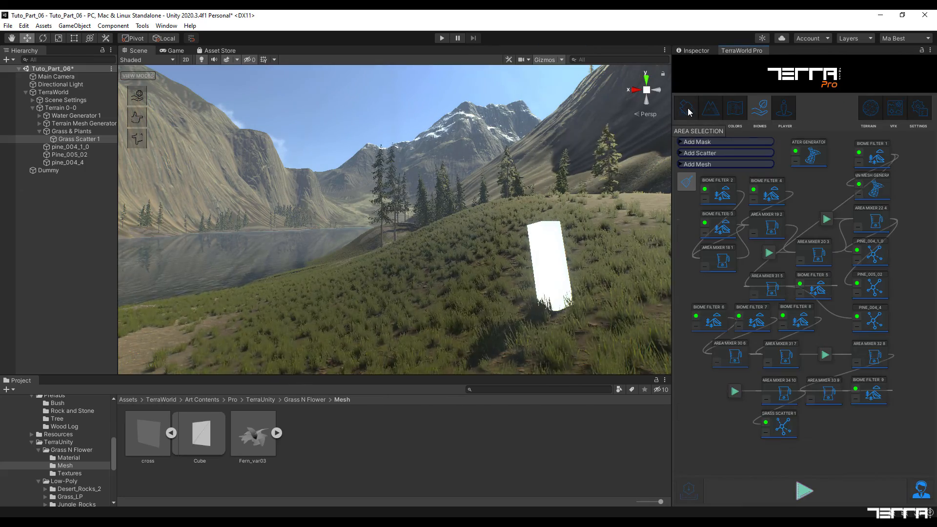
# Save the TerraWorld graph as an XML file in the project's _Test folder
pyautogui.click(688, 112)
pyautogui.click(765, 442)
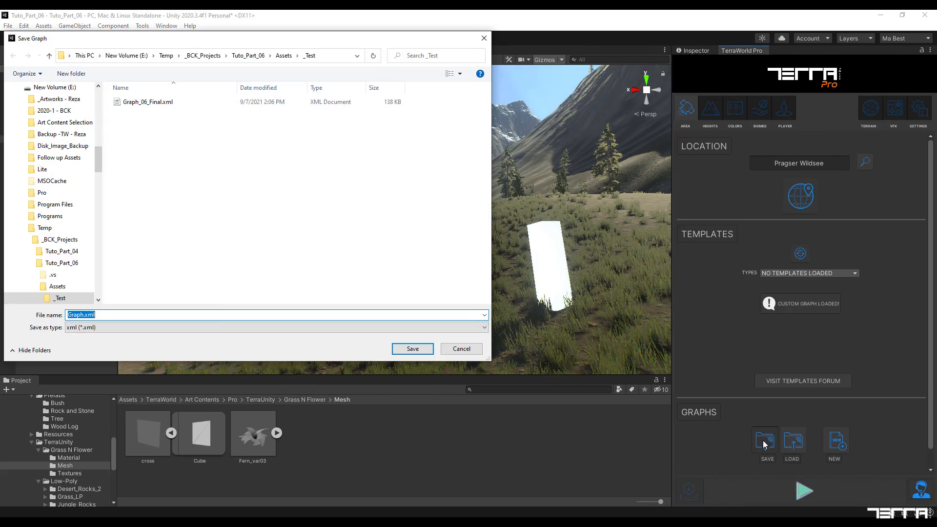
pyautogui.click(88, 316)
pyautogui.click(413, 349)
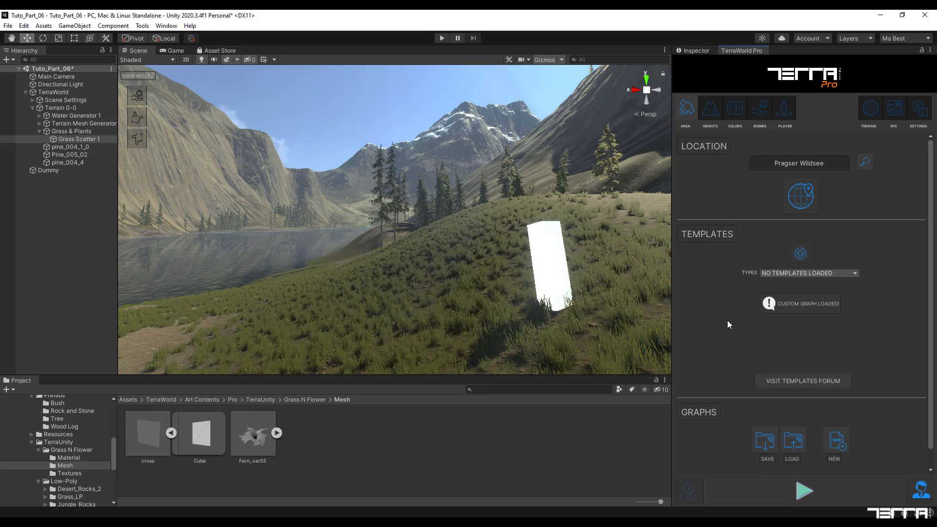
# Add a second Grass Scatter node to the biomes graph
pyautogui.click(757, 110)
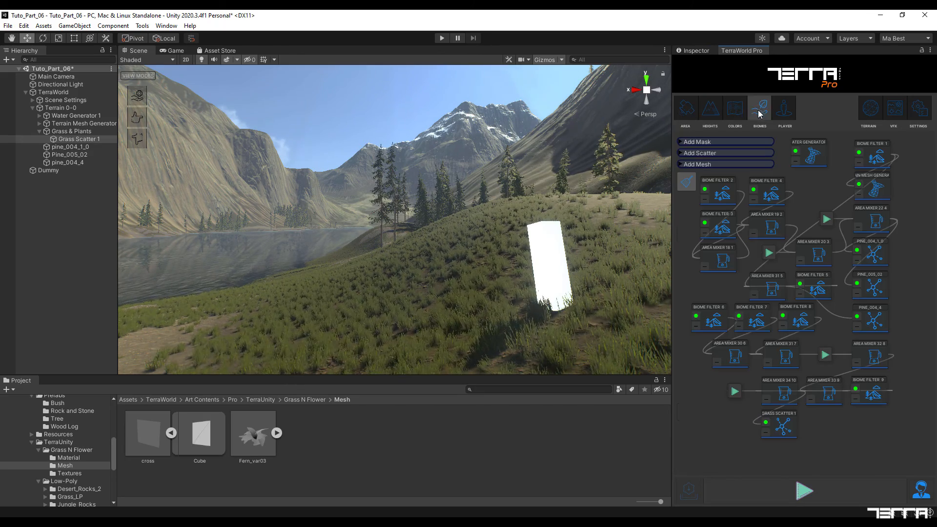
pyautogui.click(684, 153)
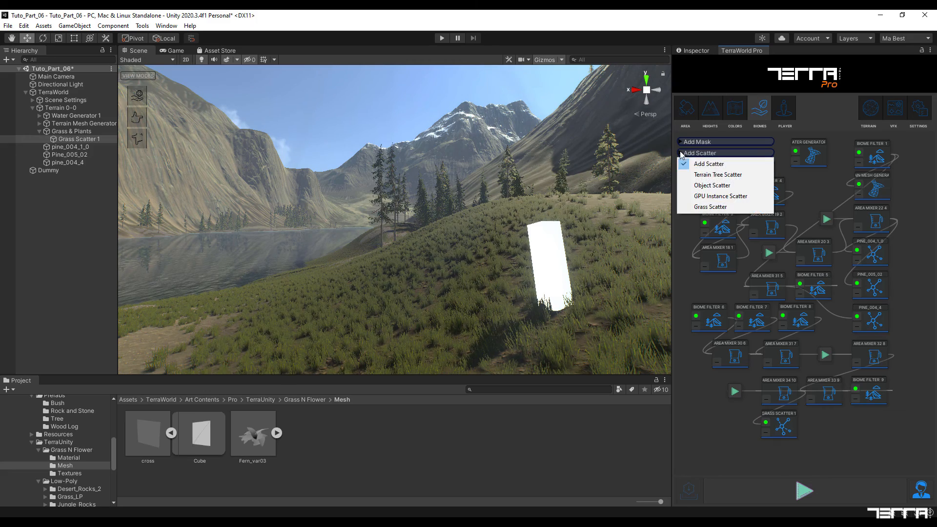
pyautogui.click(683, 207)
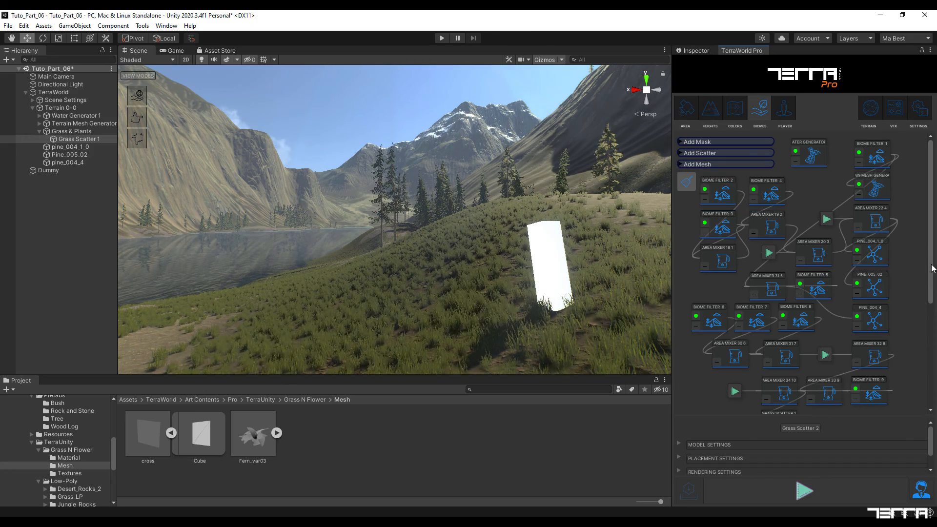
# Move the Grass Scatter 2 node up beside the Grass Scatter 1 node in the biomes graph
pyautogui.moveTo(931, 265); pyautogui.dragTo(930, 365)
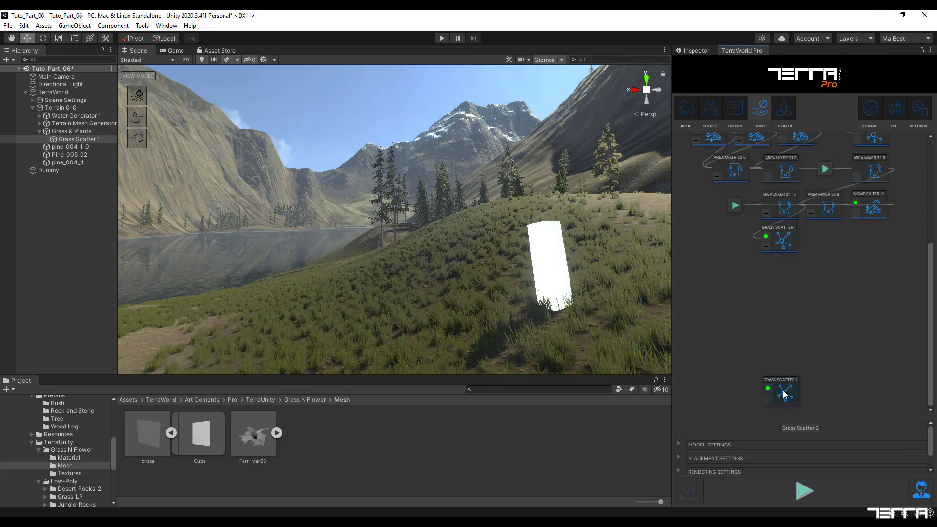
pyautogui.moveTo(784, 391); pyautogui.dragTo(754, 341)
pyautogui.moveTo(739, 380)
pyautogui.mouseDown()
pyautogui.moveTo(737, 352)
pyautogui.moveTo(739, 375)
pyautogui.mouseUp()
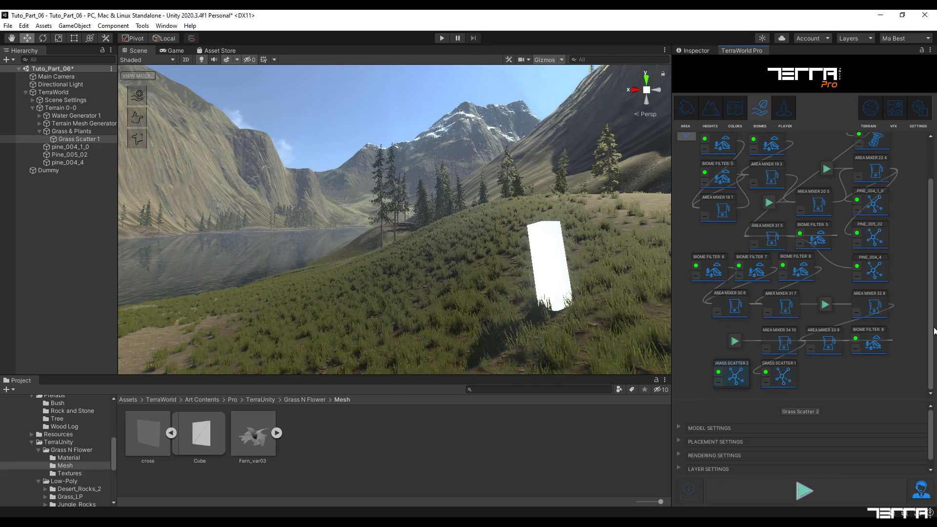
# Assign the Weed 02 material from the Grass N Flower Material folder to the Grass Scatter 2 node
pyautogui.click(679, 428)
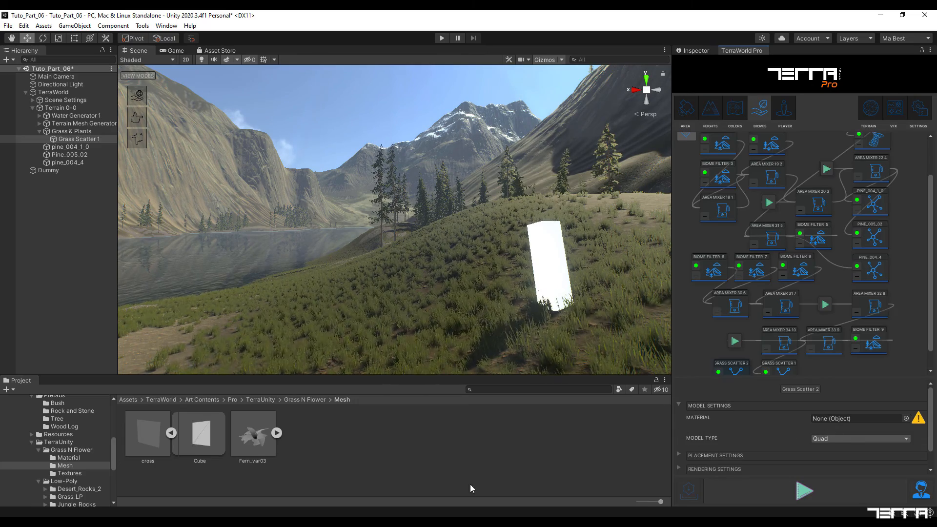
pyautogui.click(64, 459)
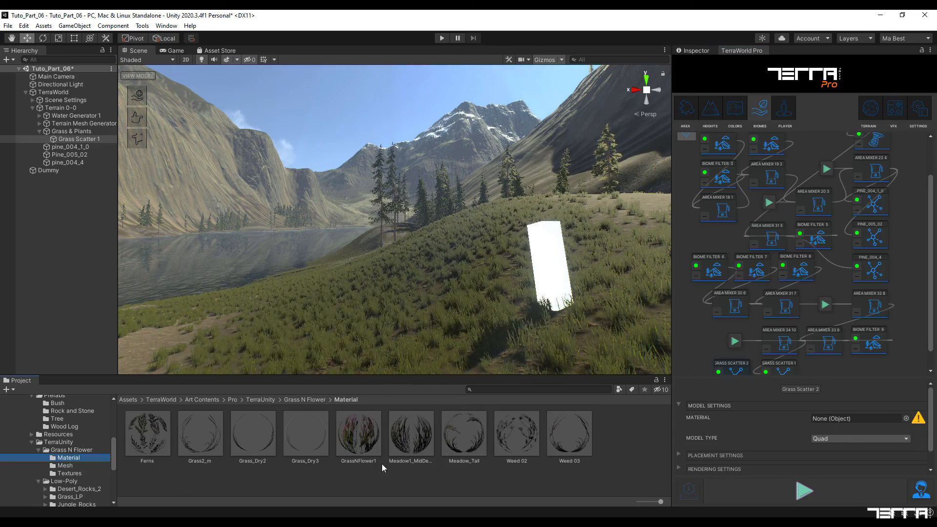
pyautogui.moveTo(534, 438); pyautogui.dragTo(778, 387)
pyautogui.scroll(-2, 815, 405)
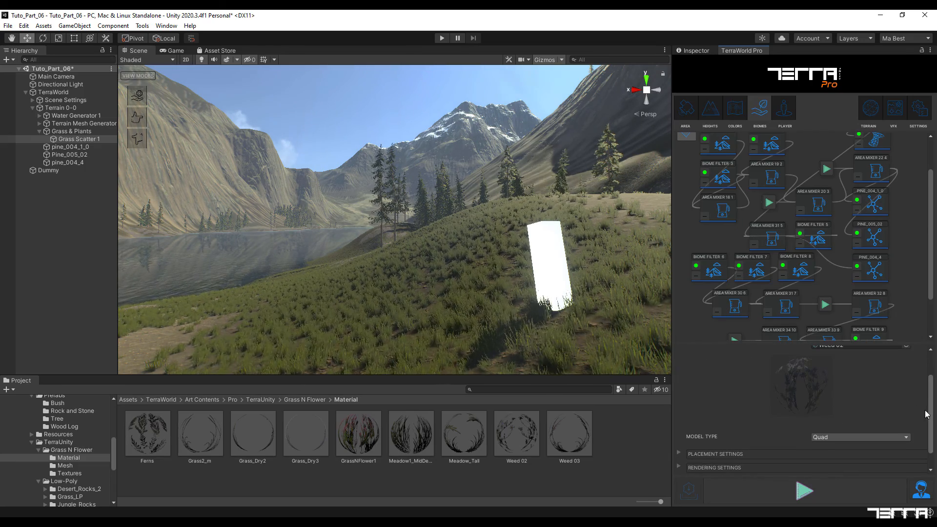
pyautogui.scroll(-2, 930, 430)
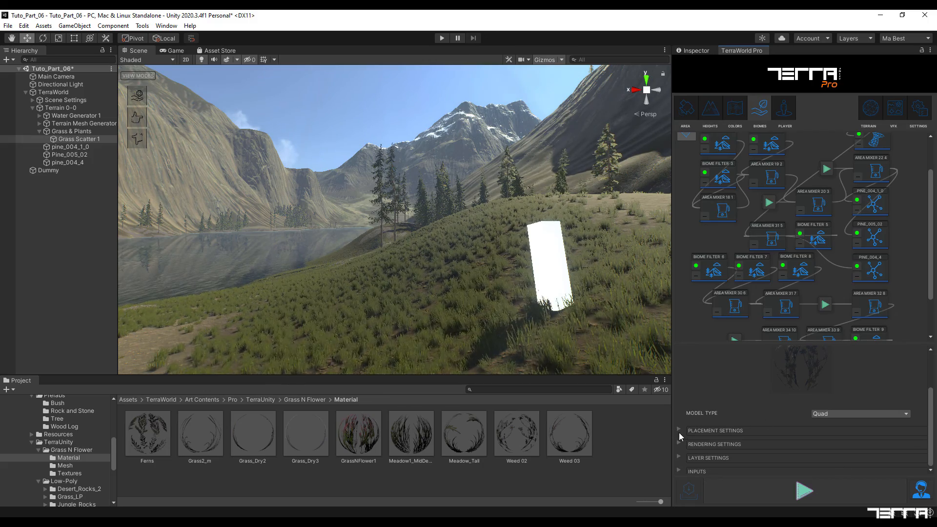
# Set the Grass Scatter 2 node's area input to Area Mixer 34 10
pyautogui.click(678, 471)
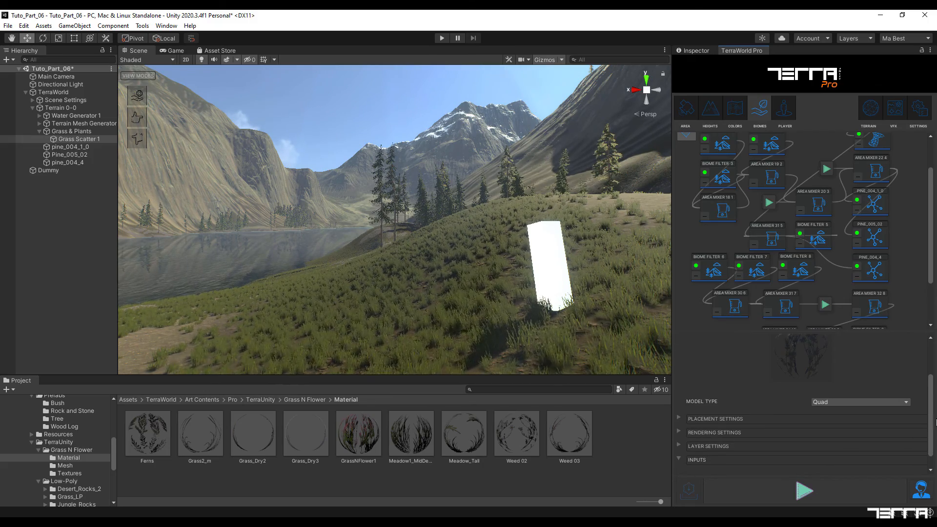
pyautogui.scroll(-2, 930, 415)
pyautogui.click(869, 464)
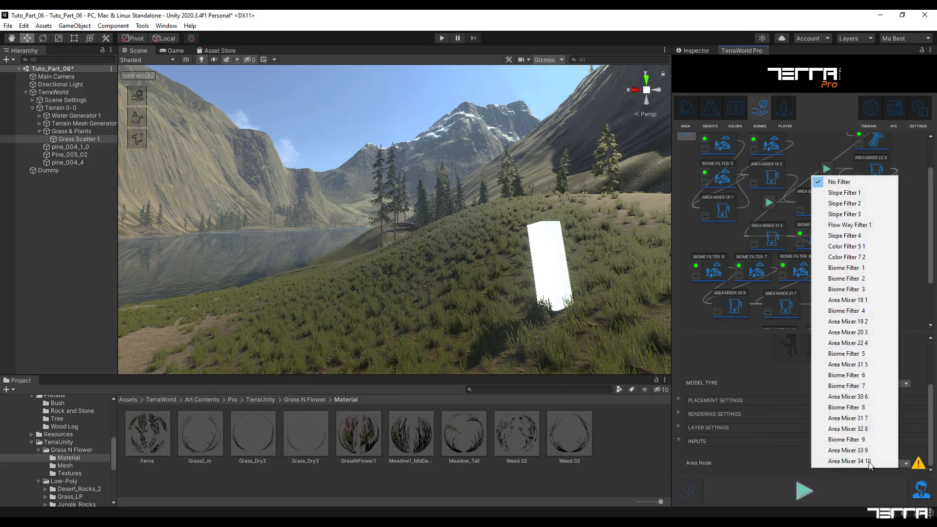
pyautogui.click(860, 462)
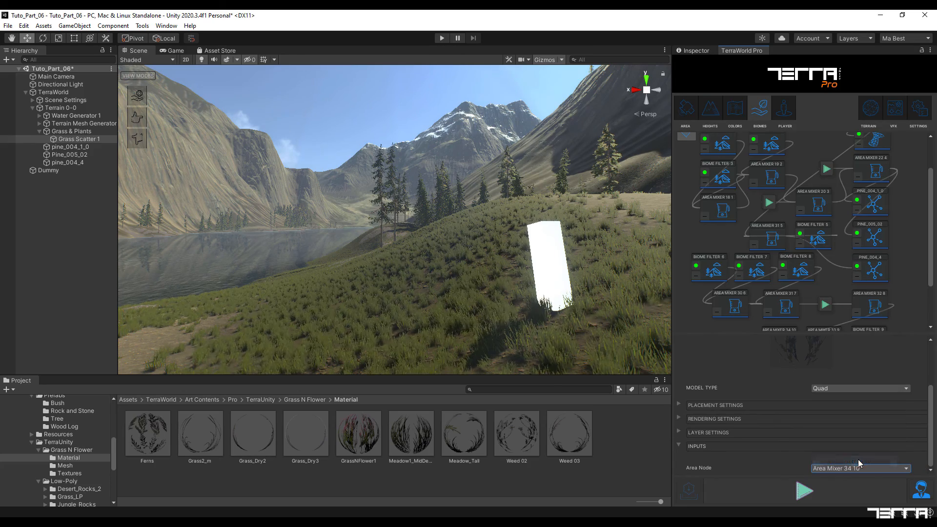
pyautogui.scroll(-3, 929, 288)
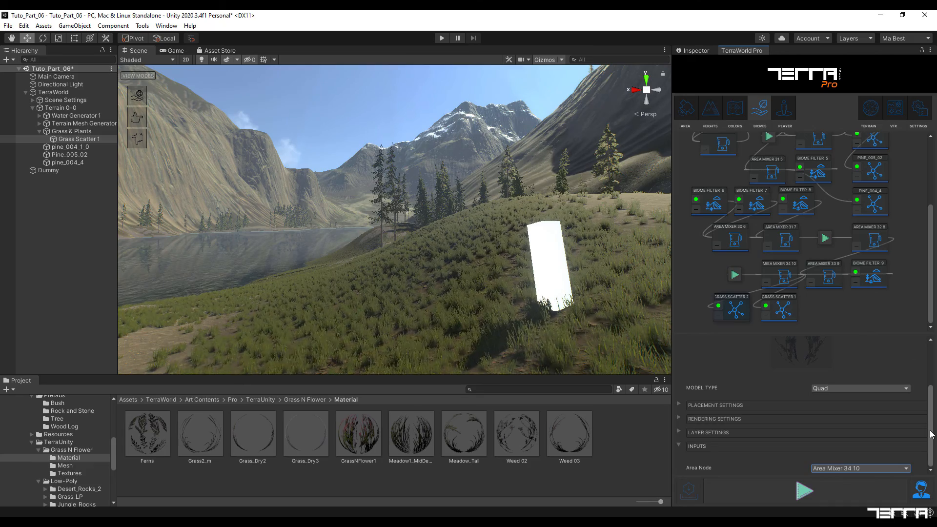
# Deselect the Grass Scatter 2 node and run the TerraWorld graph to generate the new weed layer
pyautogui.click(837, 320)
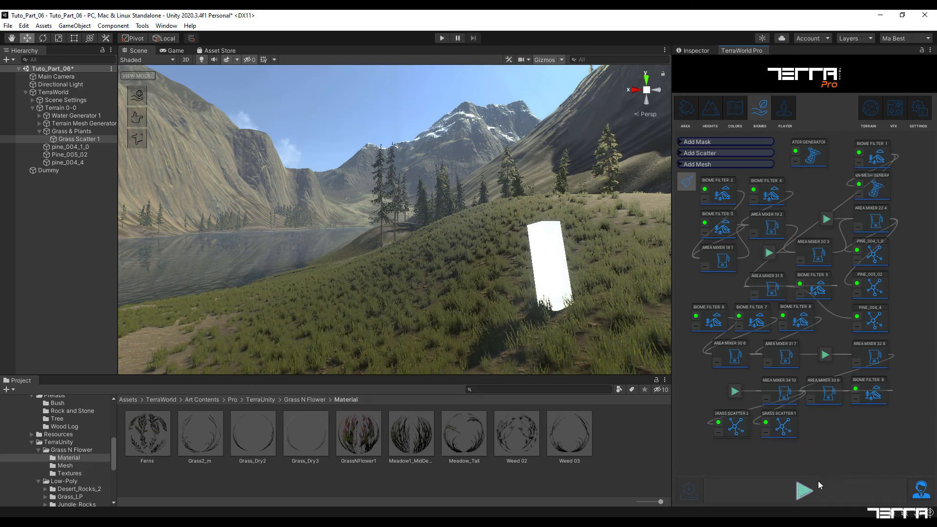
pyautogui.click(805, 489)
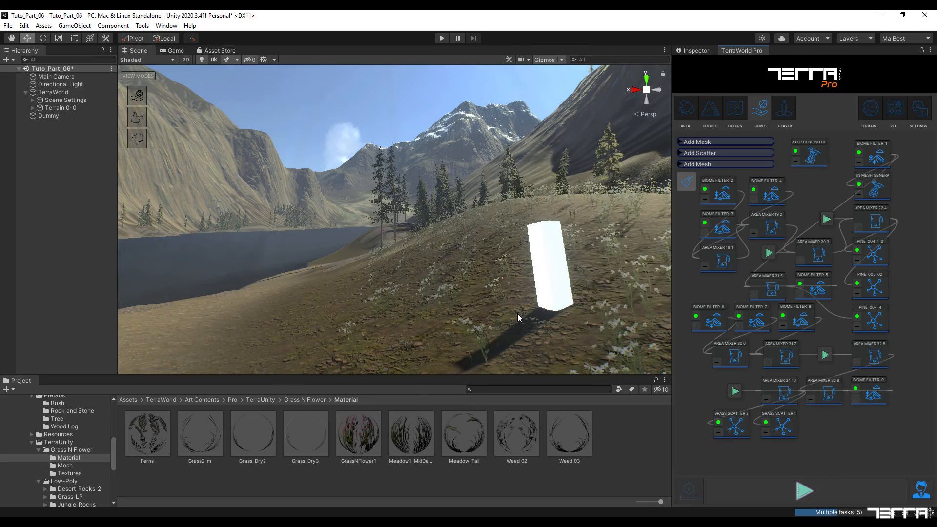
pyautogui.moveTo(519, 310); pyautogui.dragTo(538, 320, button='right')
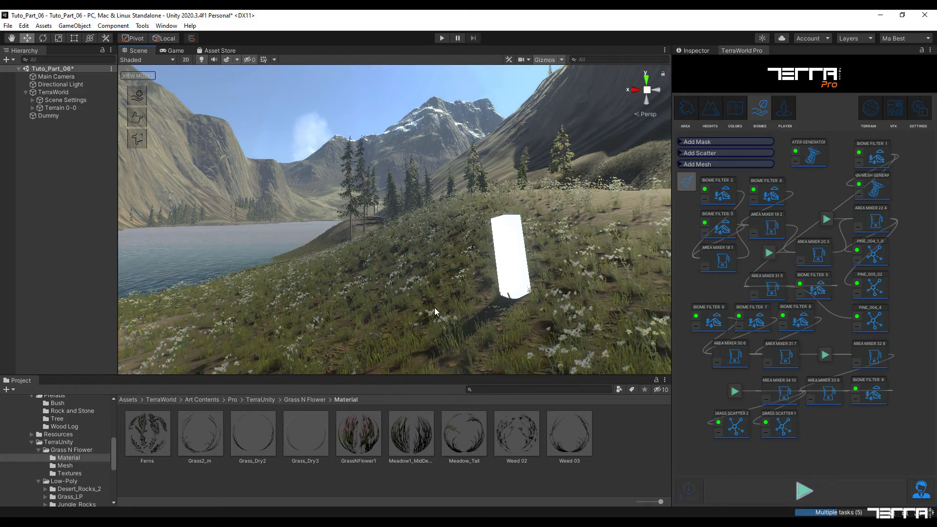
# Select the Grass Scatter 2 layer under Terrain 0-0's Grass & Plants and set its scale to 0.8 on X and Y
pyautogui.click(32, 108)
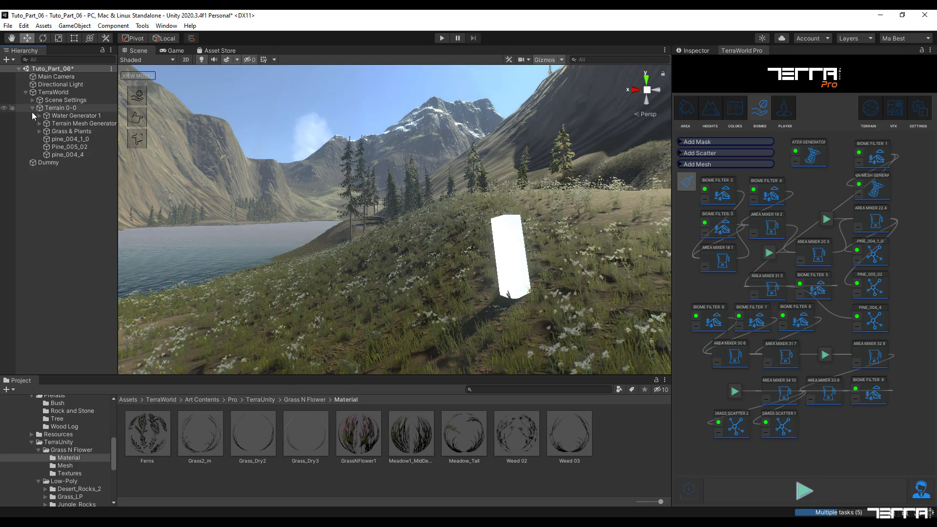
pyautogui.click(39, 131)
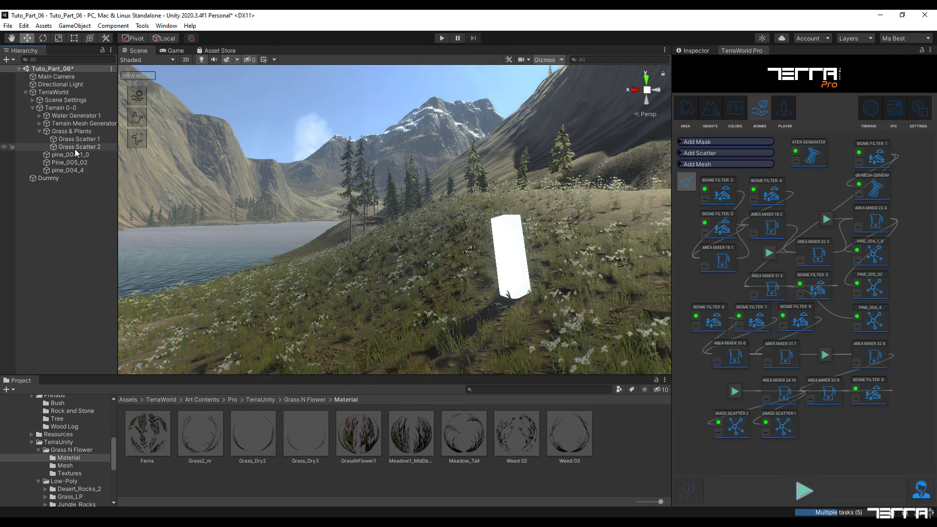
pyautogui.click(76, 146)
pyautogui.click(697, 50)
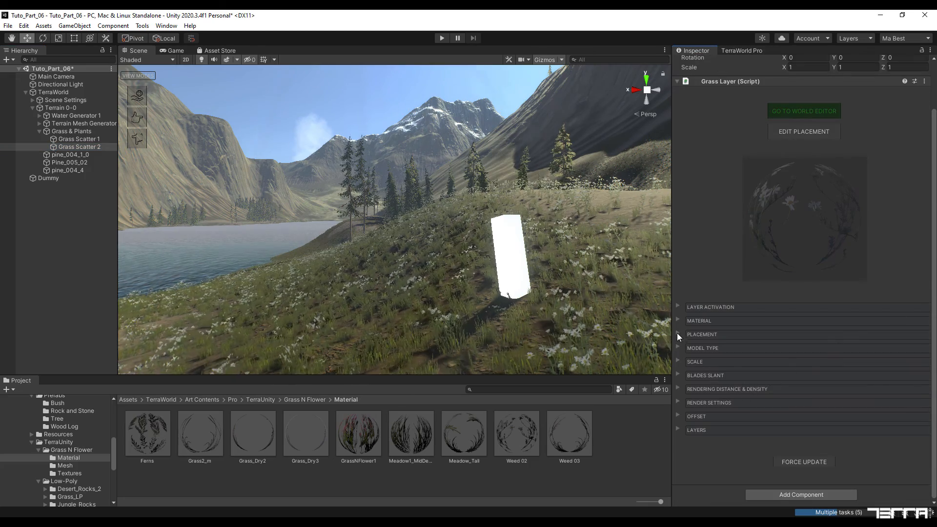
pyautogui.click(679, 361)
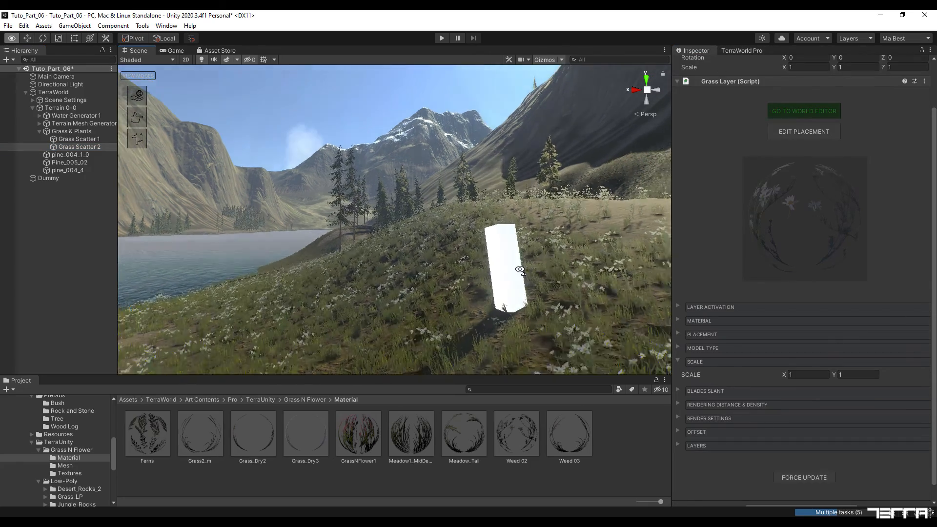
pyautogui.click(808, 374)
pyautogui.write('0.8')
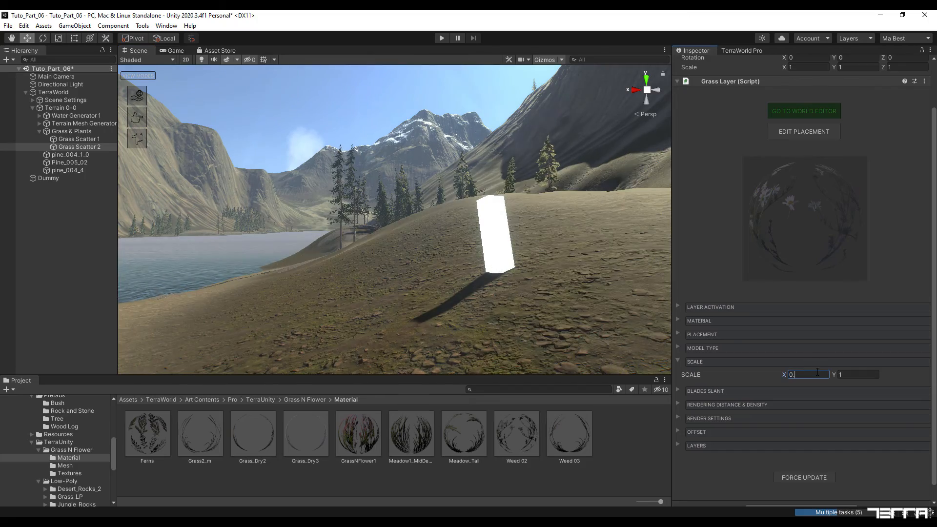
pyautogui.click(863, 374)
pyautogui.write('0.8')
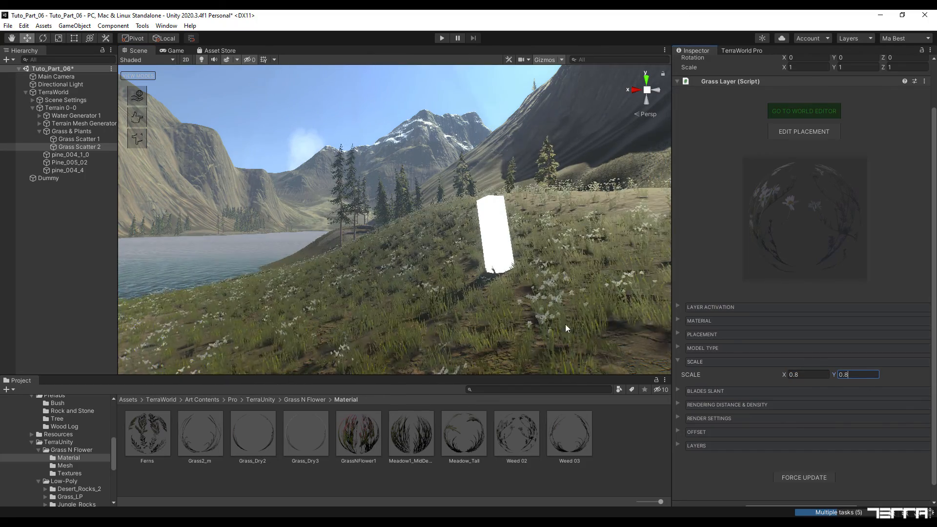
# Try a blades slant of 0.395 on the Grass Scatter 2 layer and set it back to 0.2
pyautogui.scroll(-1, 678, 378)
pyautogui.click(677, 375)
pyautogui.moveTo(809, 372); pyautogui.dragTo(830, 372)
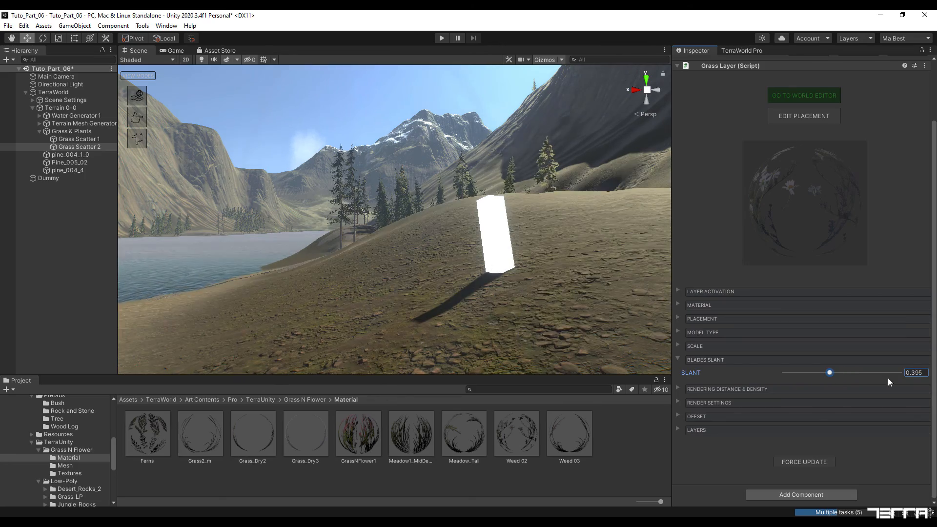
pyautogui.click(922, 373)
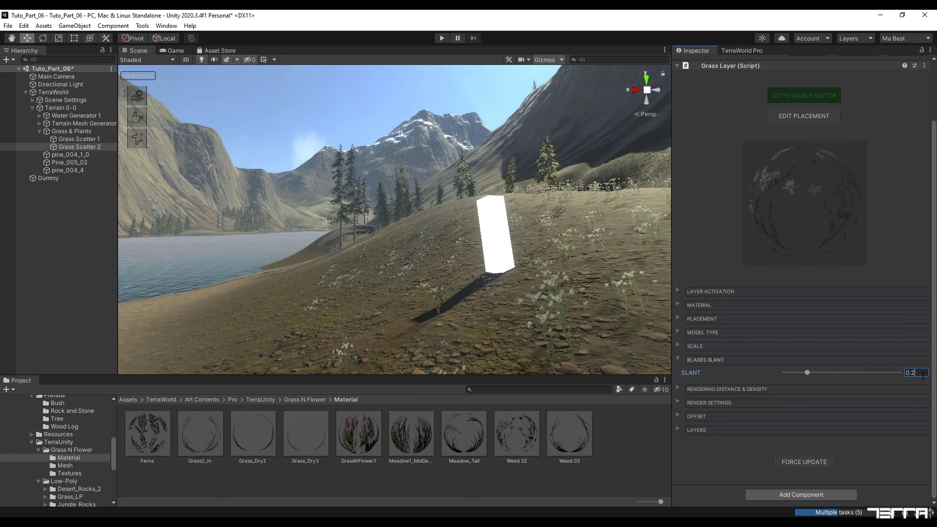
# Set the Grass Scatter 2 layer's rendering distance to 150, amount per block to 500 and grid size to 80
pyautogui.click(760, 389)
pyautogui.click(759, 388)
pyautogui.write('150')
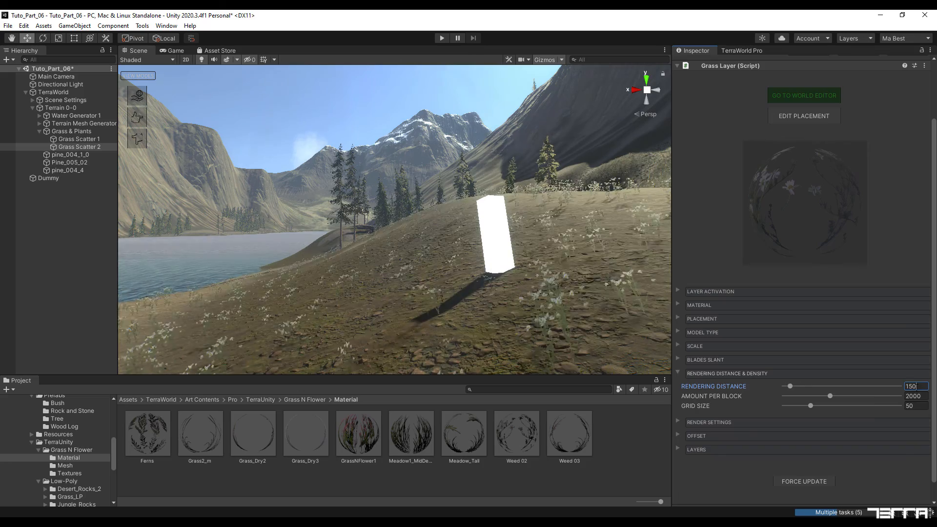
pyautogui.press('Tab')
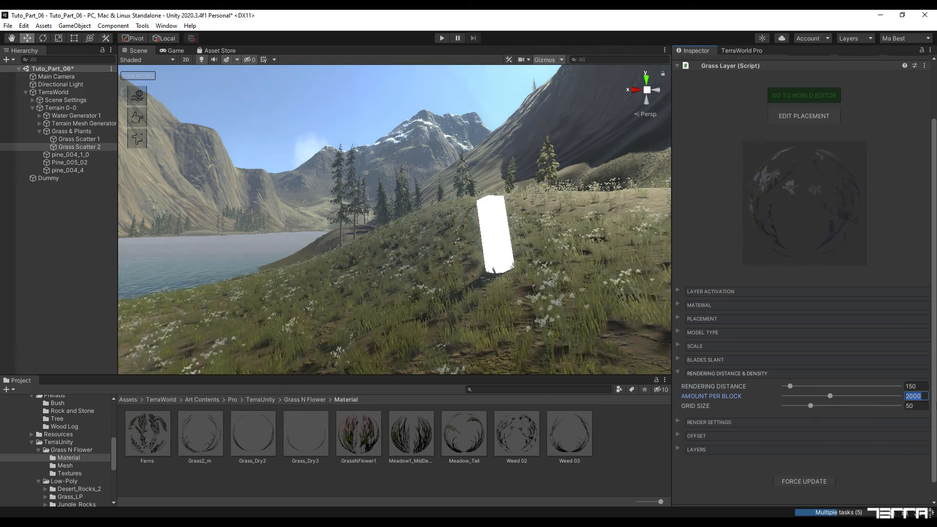
pyautogui.write('500')
pyautogui.click(916, 406)
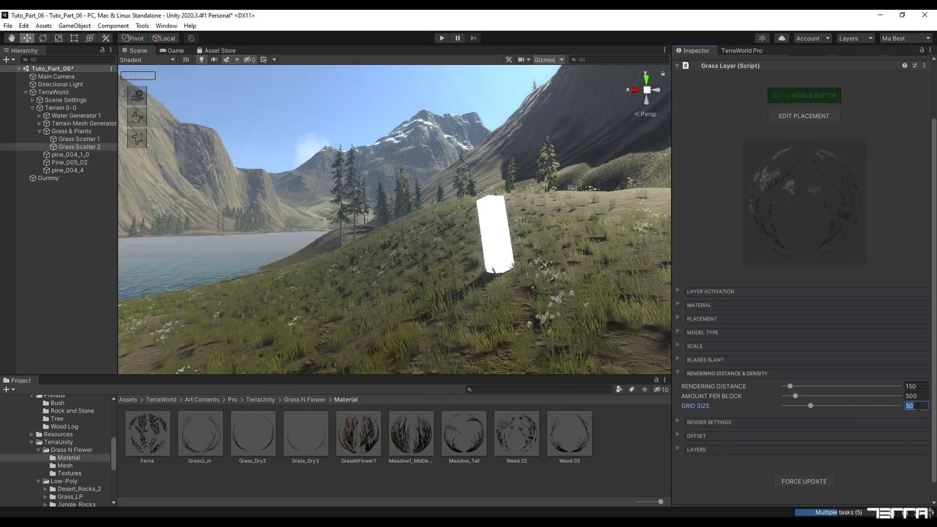
pyautogui.write('80')
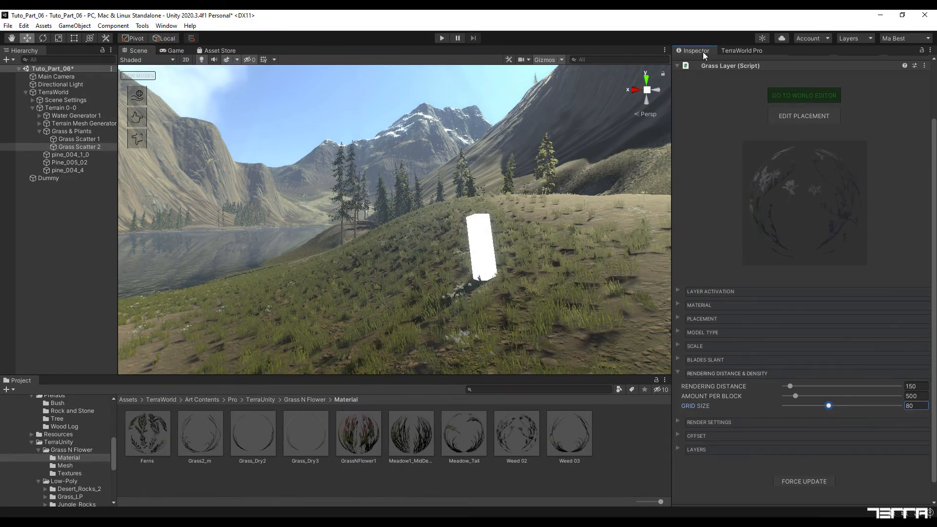
# Undock the Inspector beside TerraWorld Pro and select the Grass Scatter 2 node to compare its settings with the layer
pyautogui.moveTo(703, 51); pyautogui.dragTo(633, 133)
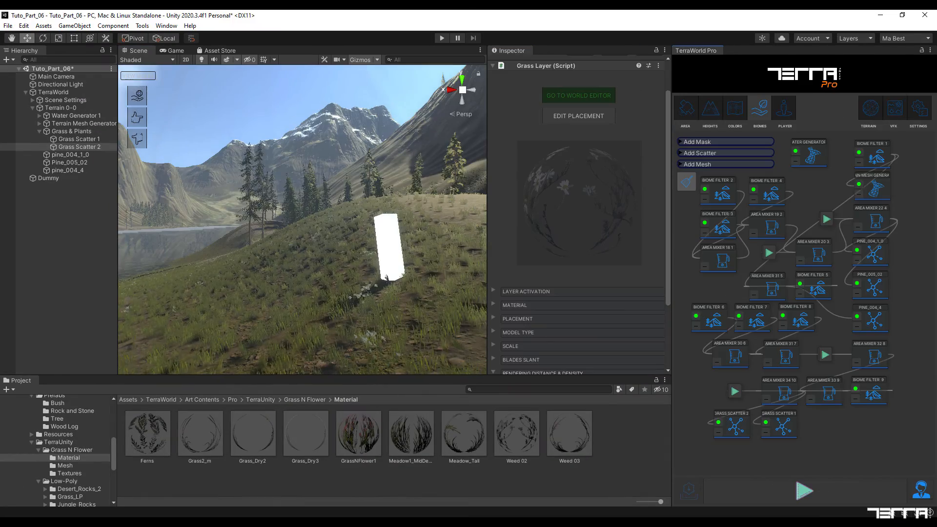
pyautogui.click(731, 430)
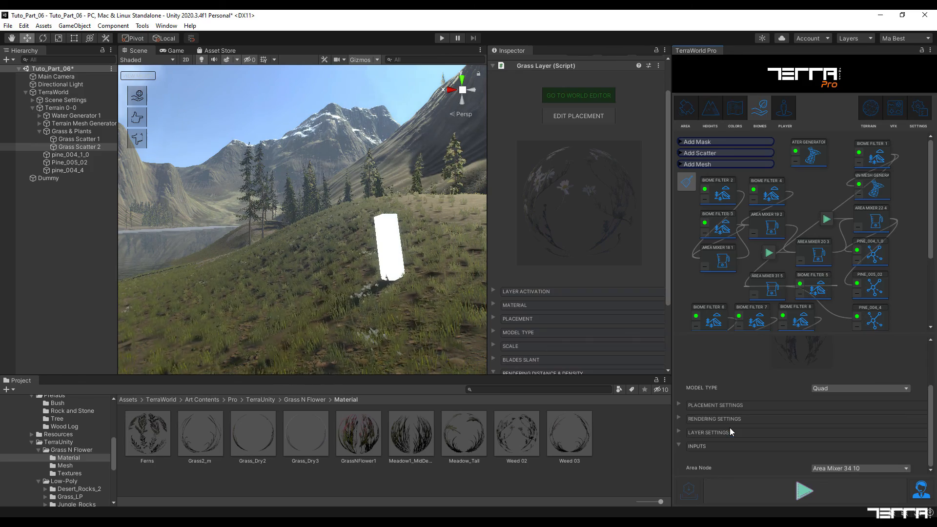
pyautogui.moveTo(932, 398); pyautogui.dragTo(932, 370)
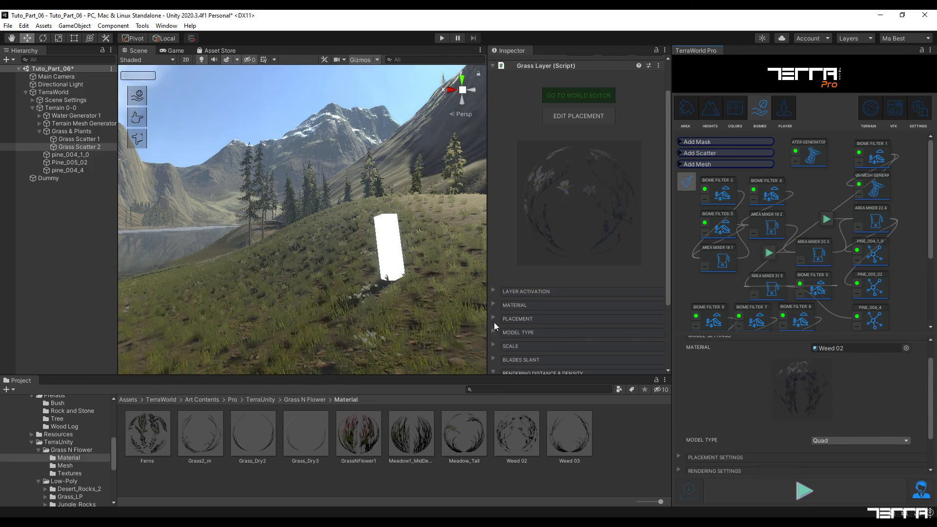
# Set the Grass Scatter 2 node's placement scale to 0.8 on X and Y to match the layer
pyautogui.click(493, 345)
pyautogui.scroll(-2, 866, 425)
pyautogui.moveTo(668, 246); pyautogui.dragTo(669, 315)
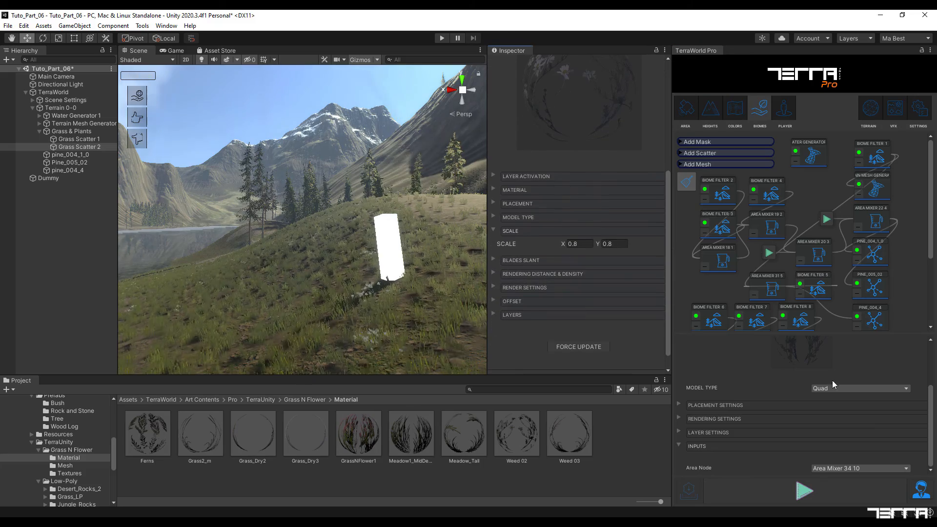
pyautogui.click(681, 405)
pyautogui.click(843, 413)
pyautogui.write('0.')
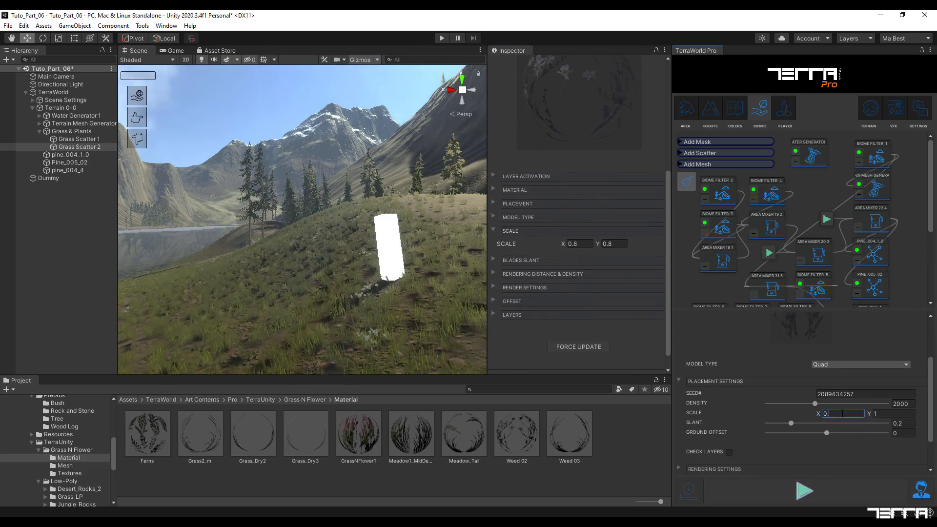
pyautogui.write('8')
pyautogui.click(881, 414)
# Set the Grass Scatter 2 node's rendering distance to 160, grid size to 80 and density to 500
pyautogui.click(496, 268)
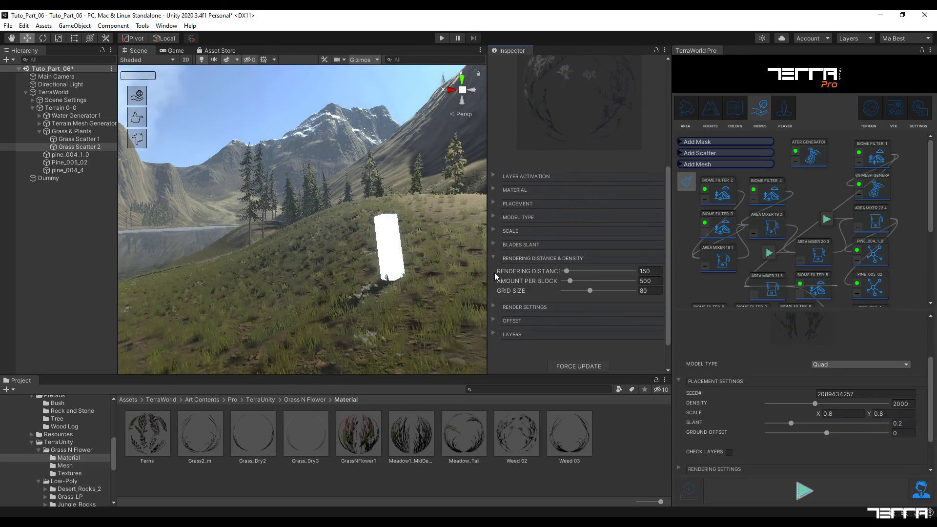
pyautogui.scroll(-3, 688, 436)
pyautogui.click(688, 435)
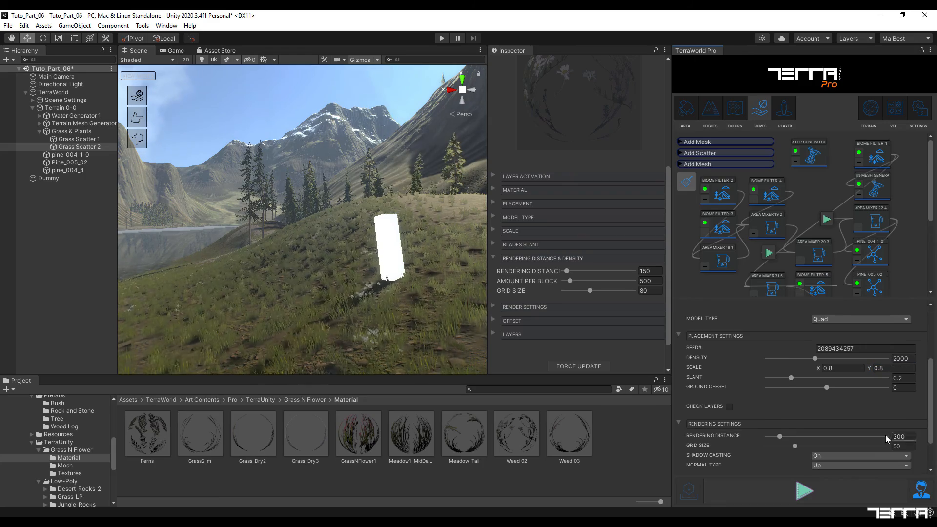
pyautogui.write('160')
pyautogui.press('Tab')
pyautogui.write('80')
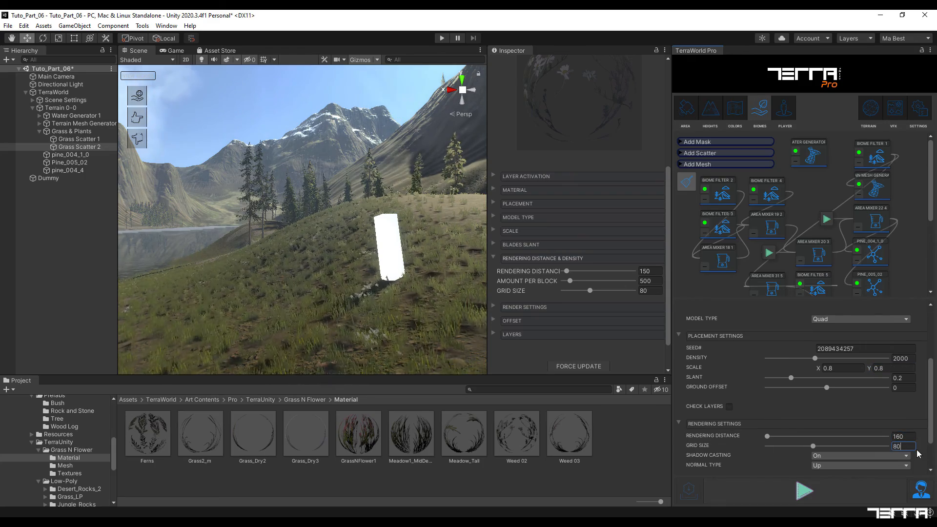
pyautogui.click(903, 359)
pyautogui.write('500')
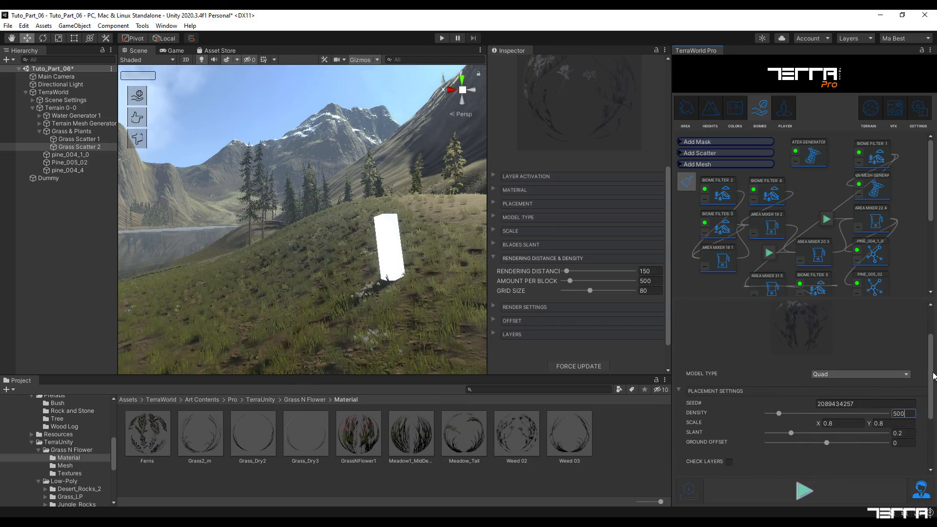
# Dock the Inspector back together with TerraWorld Pro
pyautogui.scroll(2, 843, 376)
pyautogui.moveTo(513, 50); pyautogui.dragTo(670, 51)
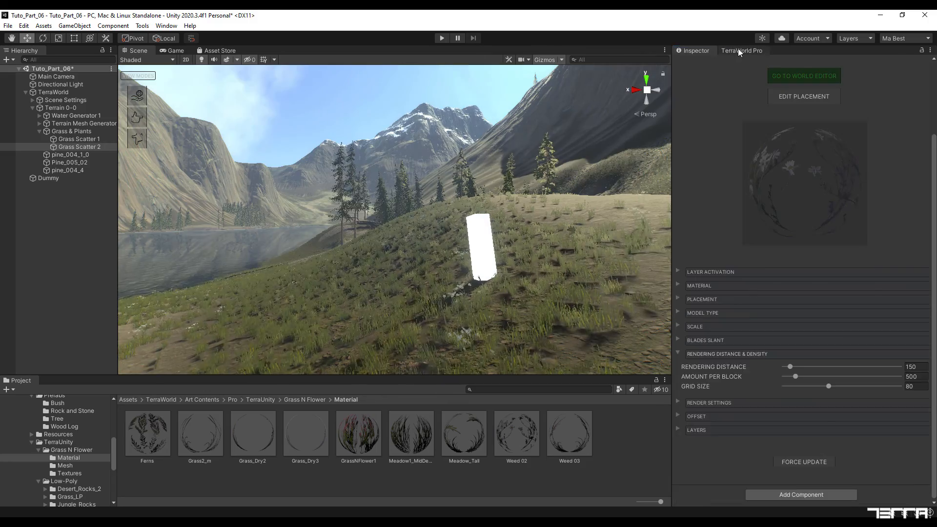
# Save the current TerraWorld graph over the existing file Graph_06.xml
pyautogui.click(738, 49)
pyautogui.click(686, 109)
pyautogui.click(765, 441)
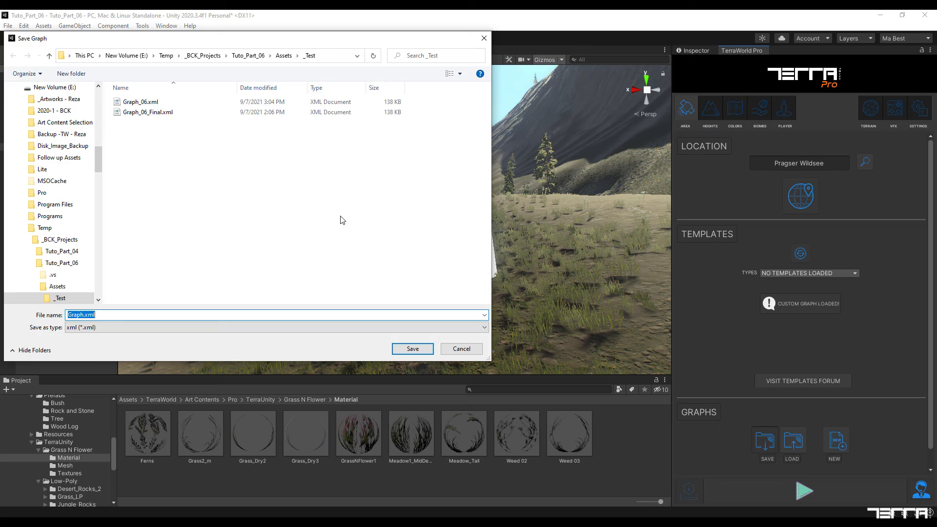
pyautogui.click(142, 101)
pyautogui.click(412, 349)
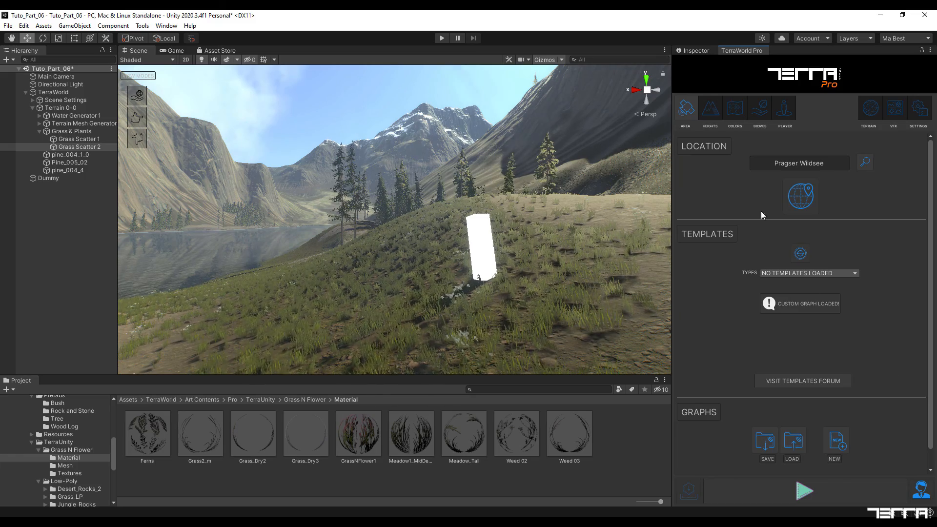
# Add an Area Mixer mask to the biomes graph and place its node directly below Biome Filter 9
pyautogui.click(763, 109)
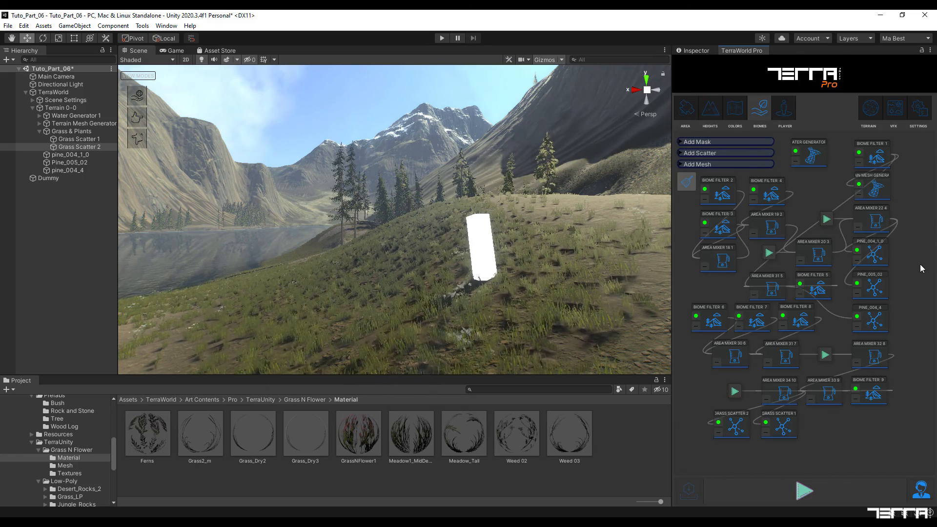
pyautogui.click(682, 143)
pyautogui.click(698, 175)
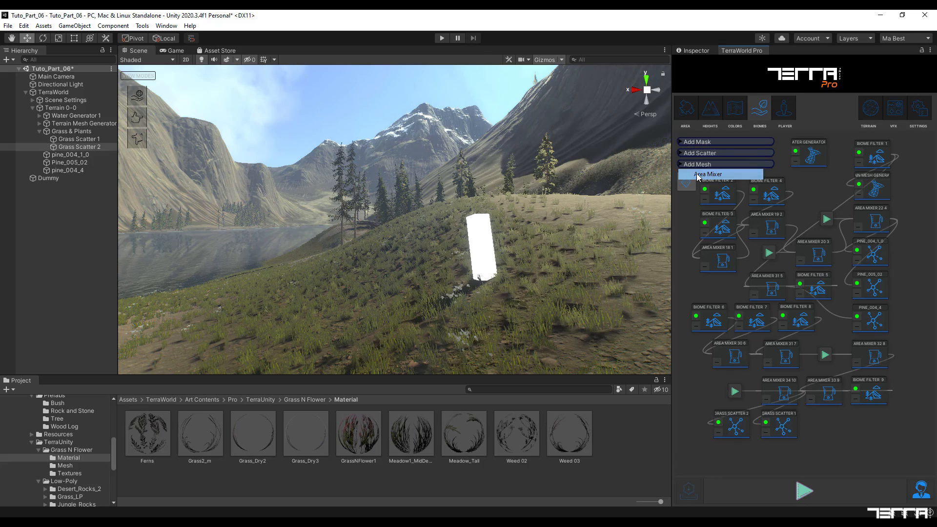
pyautogui.moveTo(932, 287); pyautogui.dragTo(932, 389)
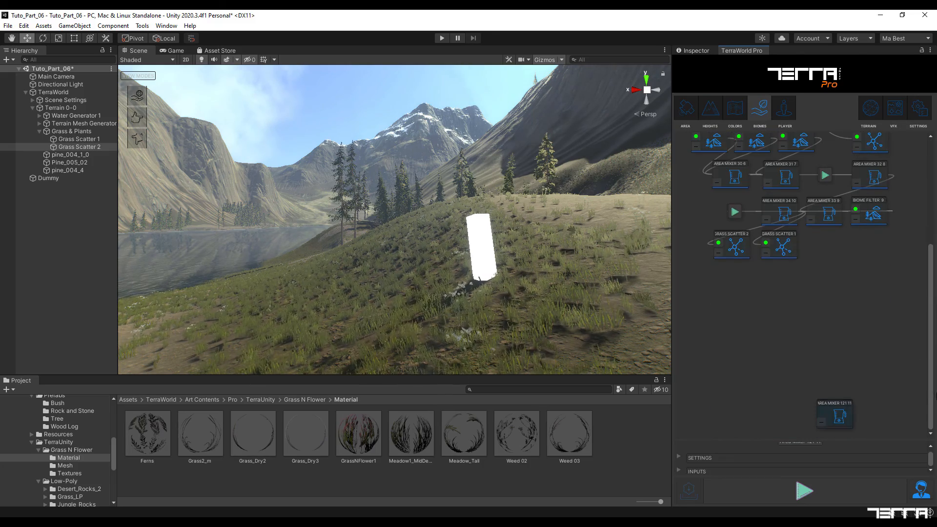
pyautogui.moveTo(843, 418); pyautogui.dragTo(887, 295)
pyautogui.moveTo(886, 409); pyautogui.dragTo(878, 390)
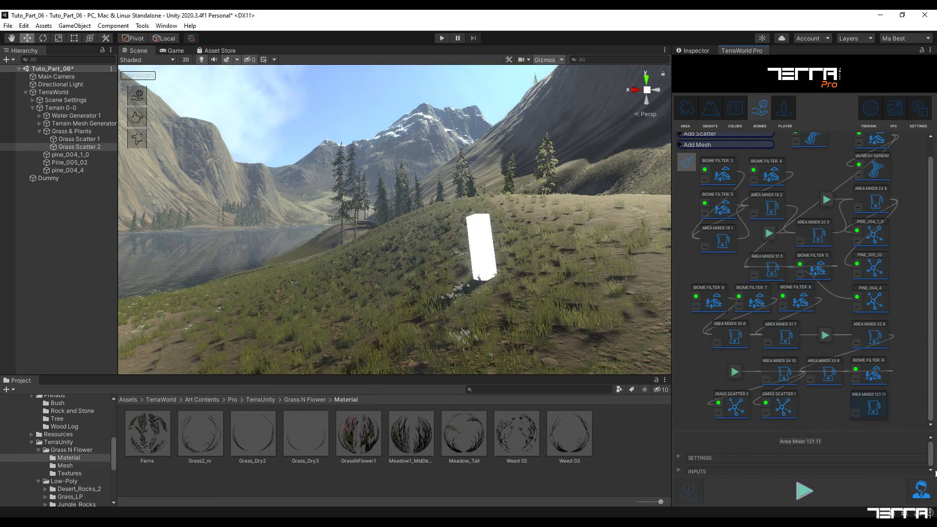
# Expand the blending settings and area inputs of the new Area Mixer node
pyautogui.click(679, 458)
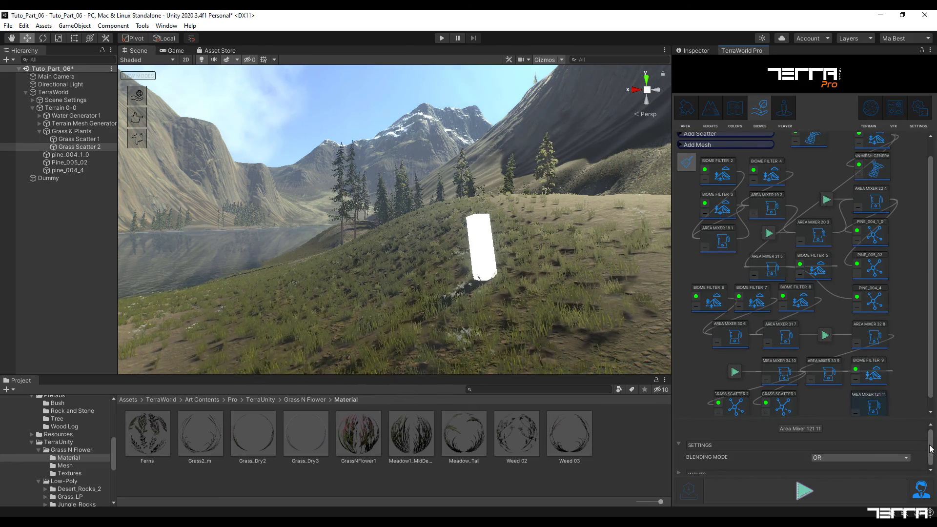
pyautogui.moveTo(931, 449); pyautogui.dragTo(935, 473)
pyautogui.click(677, 471)
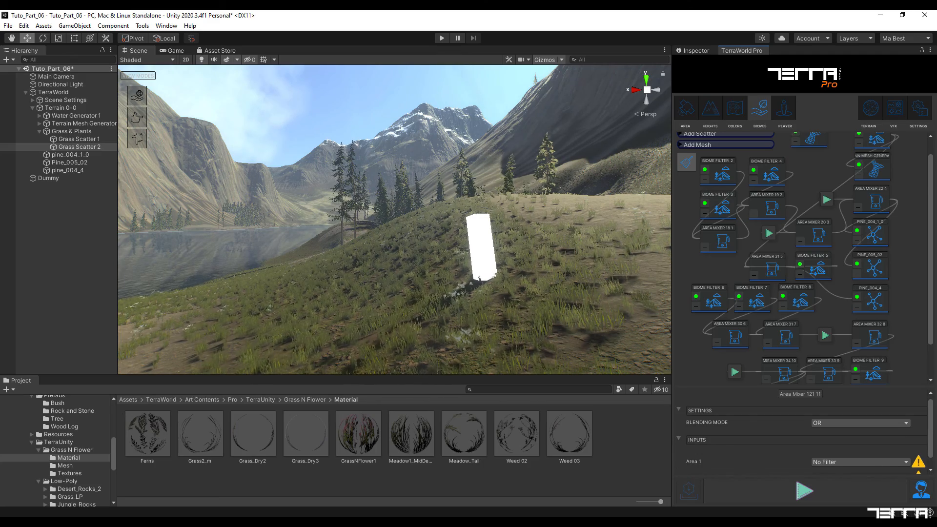
pyautogui.moveTo(930, 441); pyautogui.dragTo(933, 466)
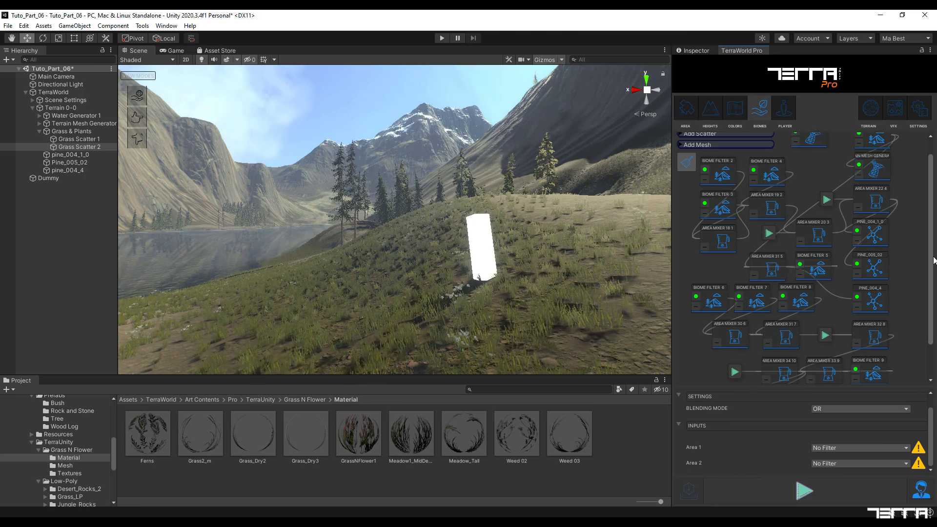
# Check the biome type, borders and edge size settings of Biome Filter 1 and Biome Filter 5
pyautogui.moveTo(933, 260); pyautogui.dragTo(932, 233)
pyautogui.click(881, 166)
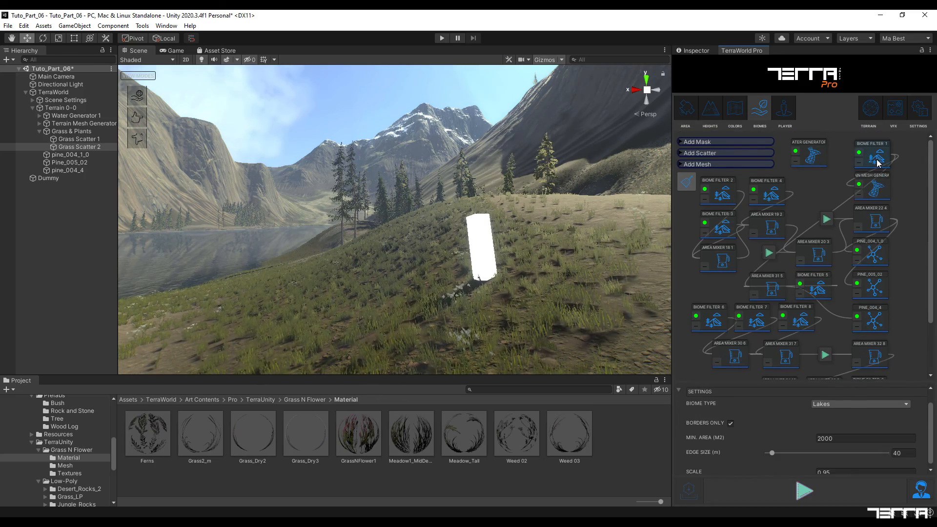
pyautogui.moveTo(931, 426)
pyautogui.mouseDown()
pyautogui.moveTo(933, 414)
pyautogui.moveTo(933, 442)
pyautogui.mouseUp()
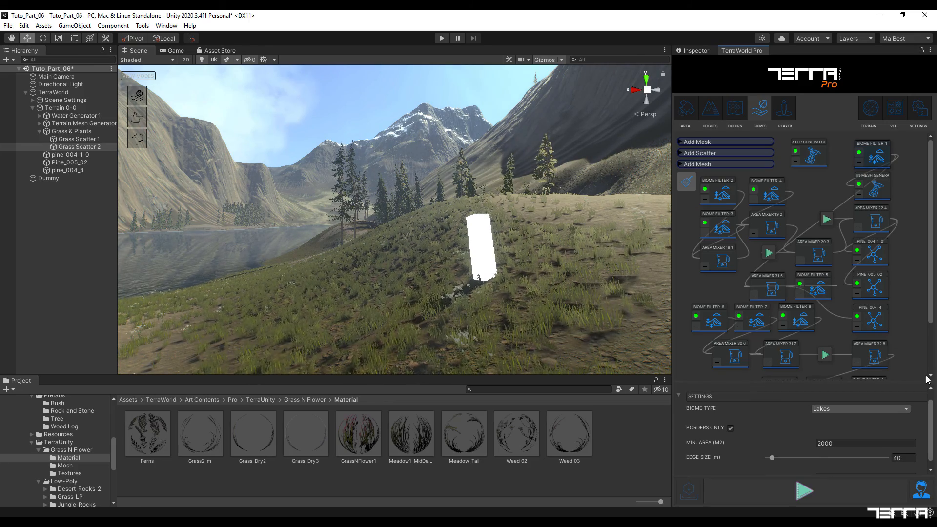
pyautogui.moveTo(931, 314); pyautogui.dragTo(933, 342)
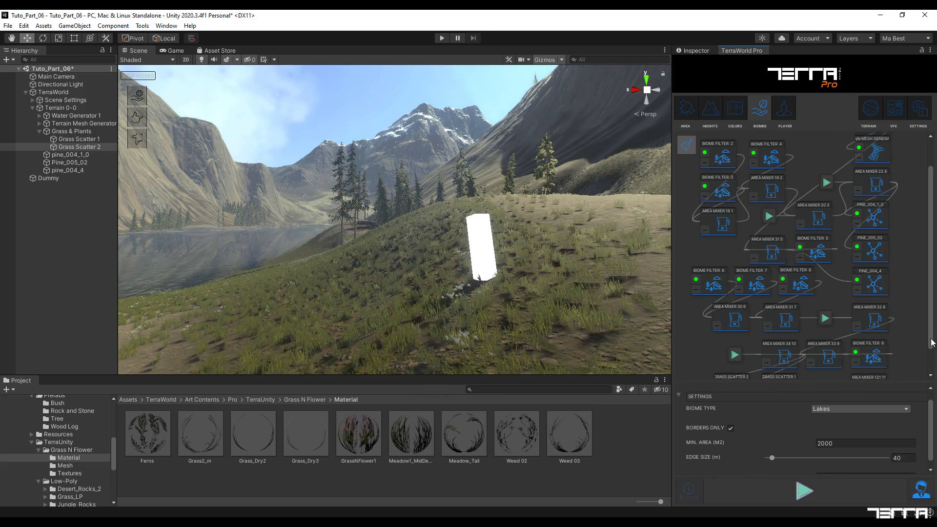
pyautogui.click(822, 255)
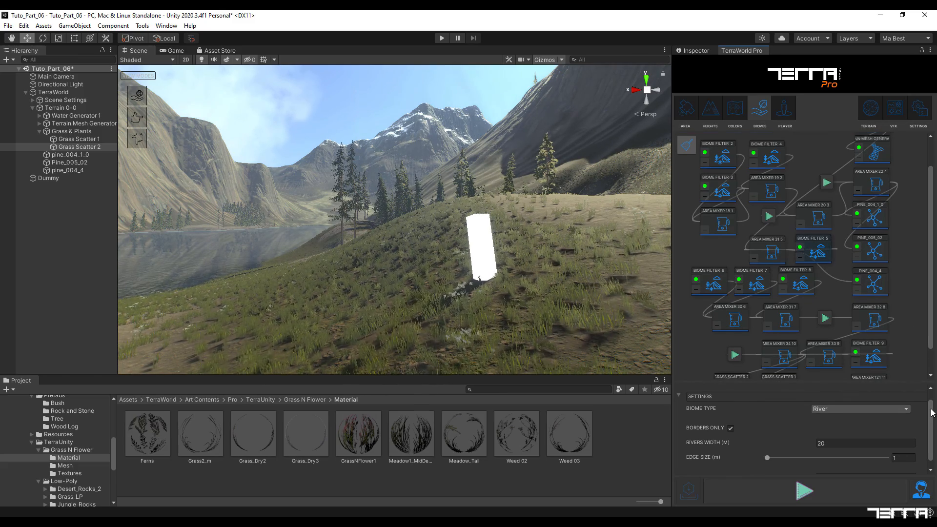
pyautogui.moveTo(932, 414)
pyautogui.mouseDown()
pyautogui.moveTo(932, 404)
pyautogui.moveTo(933, 422)
pyautogui.mouseUp()
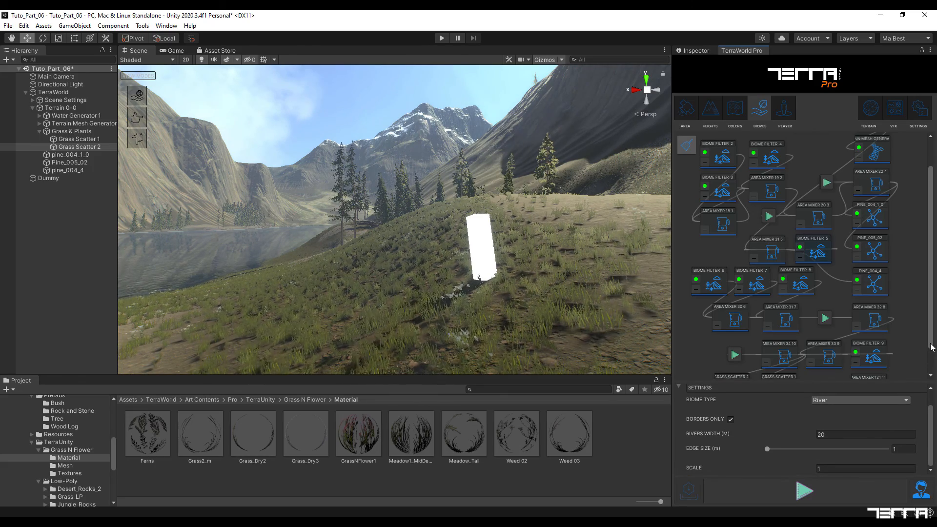
pyautogui.moveTo(932, 349); pyautogui.dragTo(933, 389)
# Set the new Area Mixer's Area 1 to Biome Filter 1 and Area 2 to Biome Filter 5
pyautogui.click(873, 362)
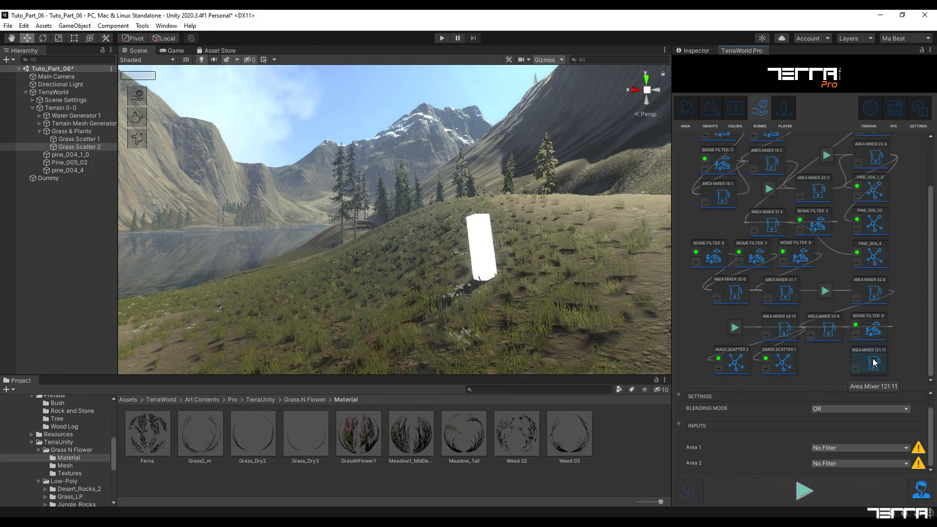
pyautogui.click(869, 447)
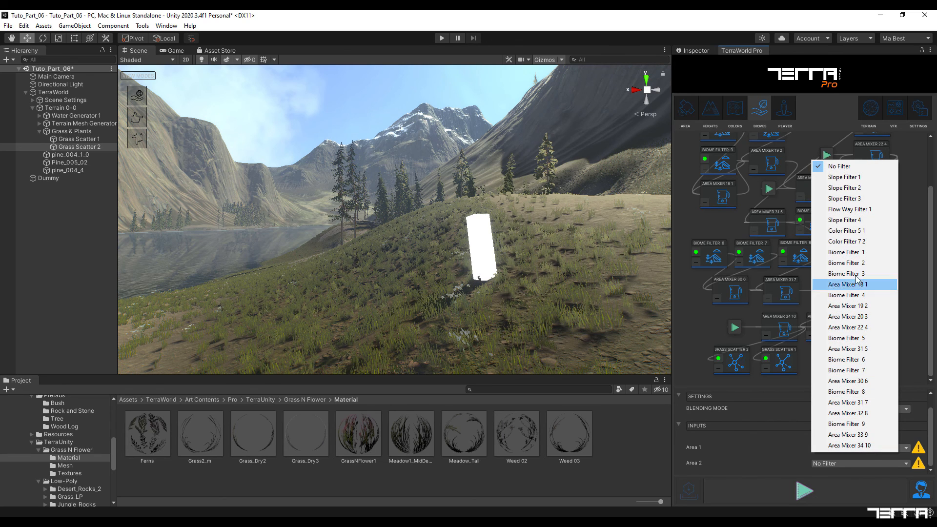
pyautogui.click(847, 253)
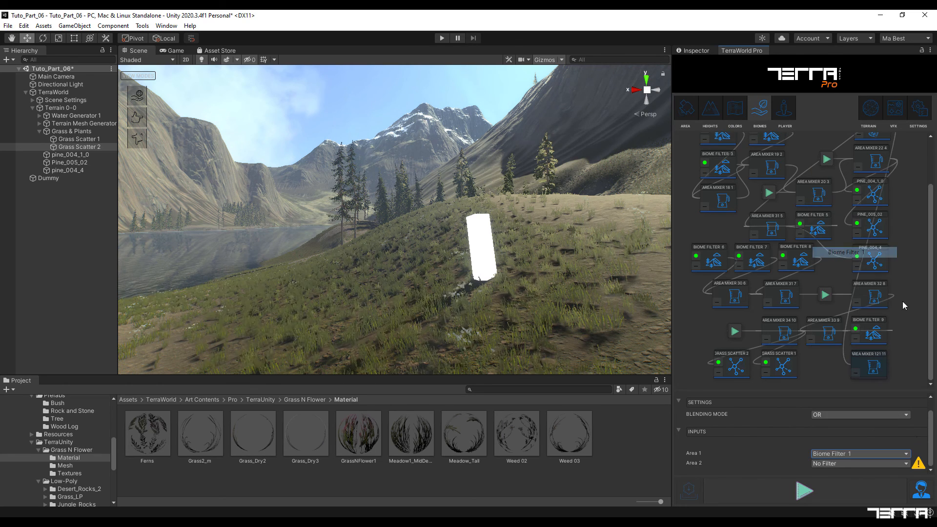
pyautogui.click(903, 465)
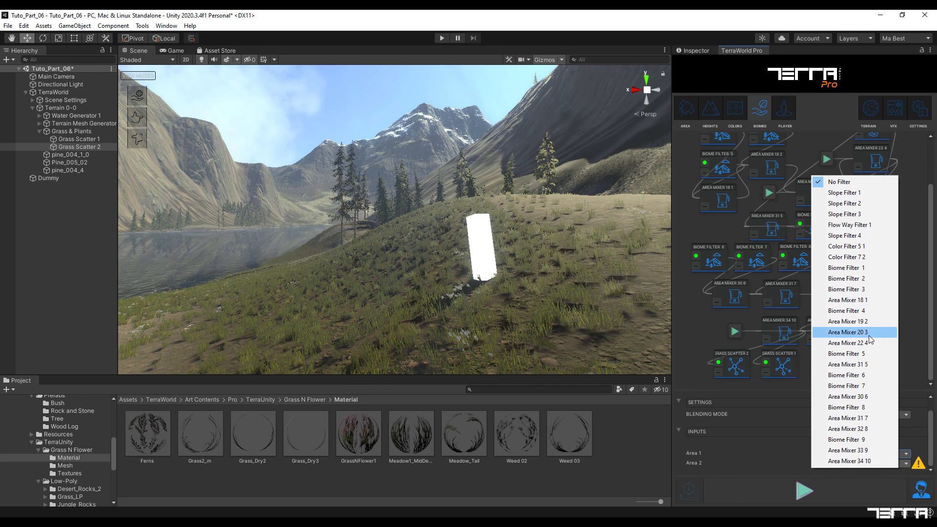
pyautogui.click(849, 354)
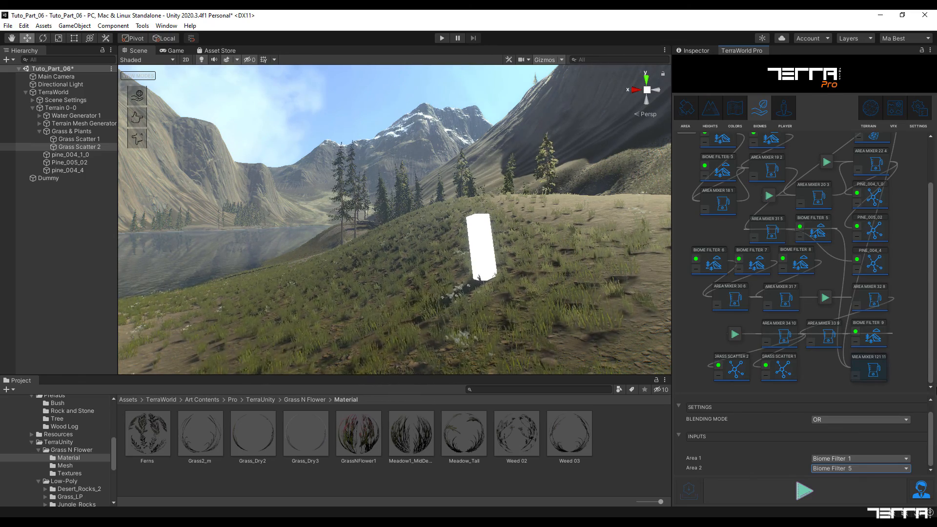
pyautogui.click(913, 373)
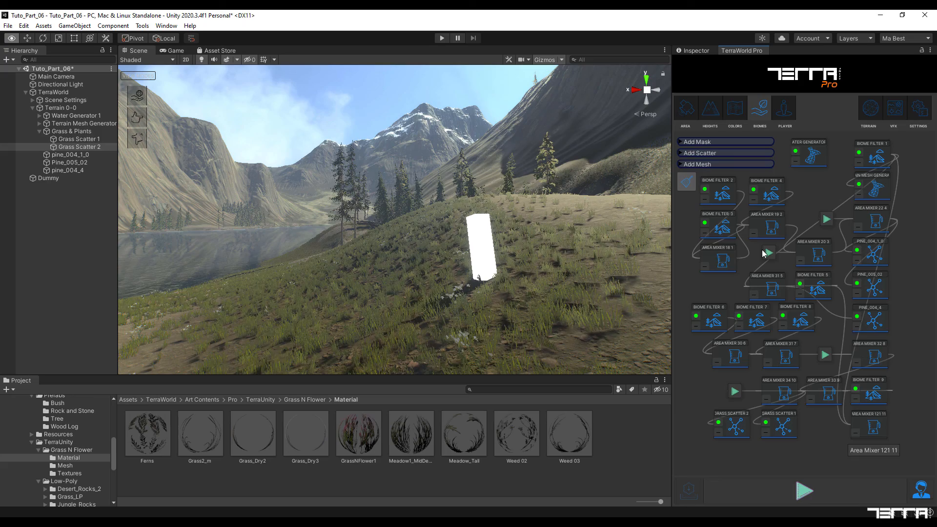
# Add a third Grass Scatter node and place it directly below the new Area Mixer
pyautogui.click(683, 153)
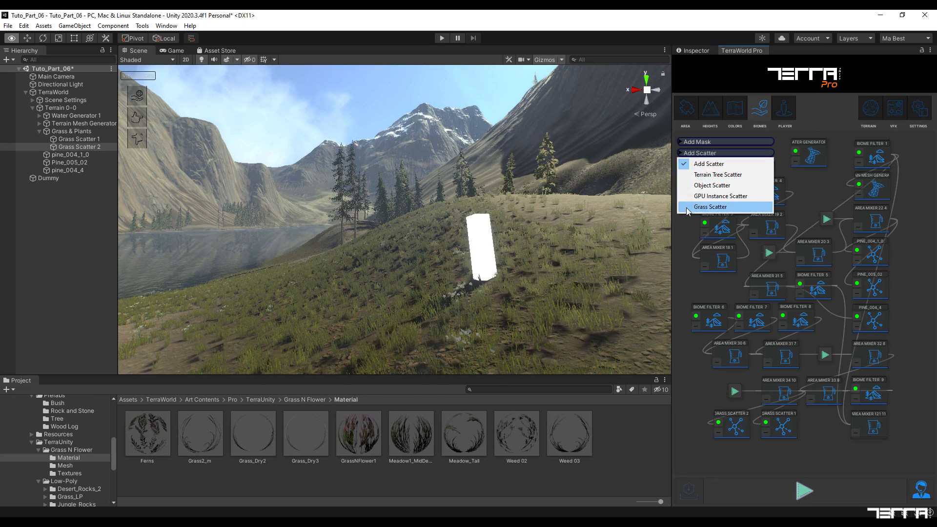
pyautogui.click(707, 207)
pyautogui.moveTo(931, 275); pyautogui.dragTo(931, 387)
pyautogui.moveTo(793, 391); pyautogui.dragTo(887, 288)
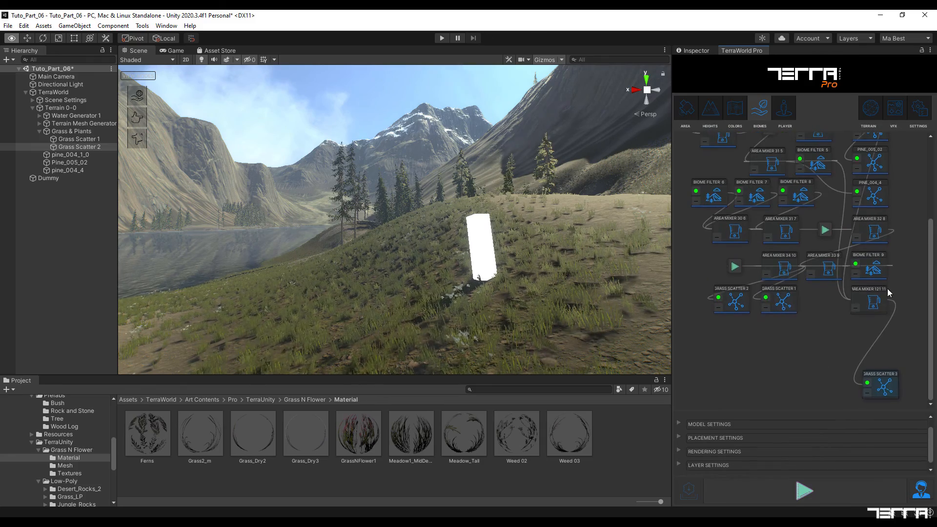
pyautogui.moveTo(883, 387); pyautogui.dragTo(877, 340)
pyautogui.moveTo(884, 379); pyautogui.dragTo(883, 375)
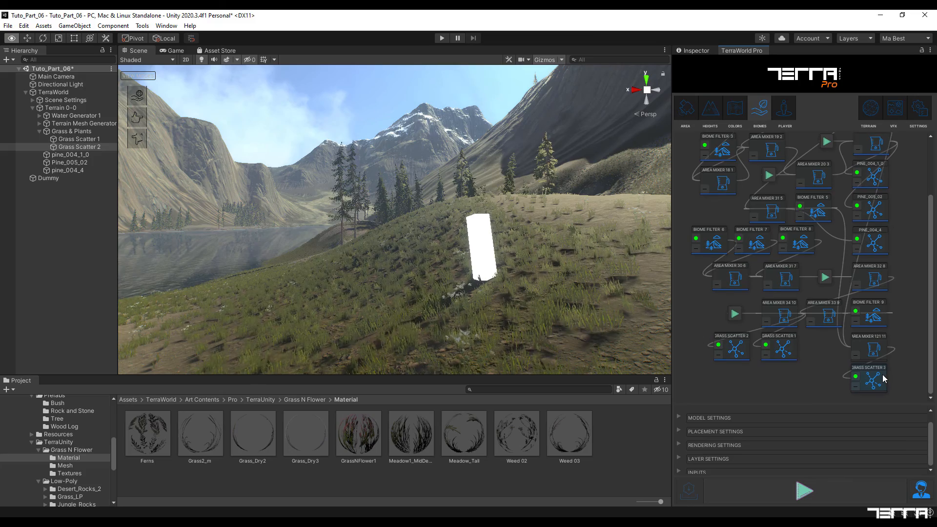
# Assign the Grass2_m material to the Grass Scatter 3 node in its model settings
pyautogui.click(679, 418)
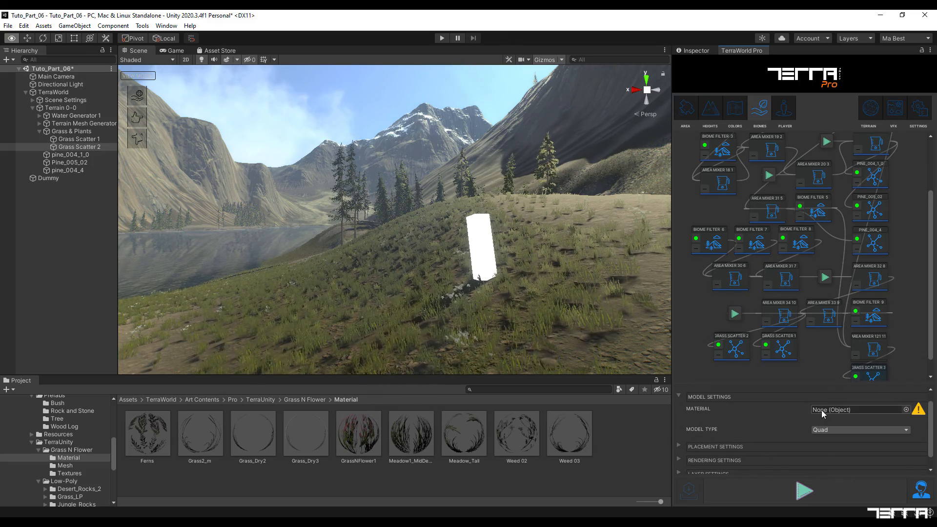
pyautogui.moveTo(254, 445); pyautogui.dragTo(831, 413)
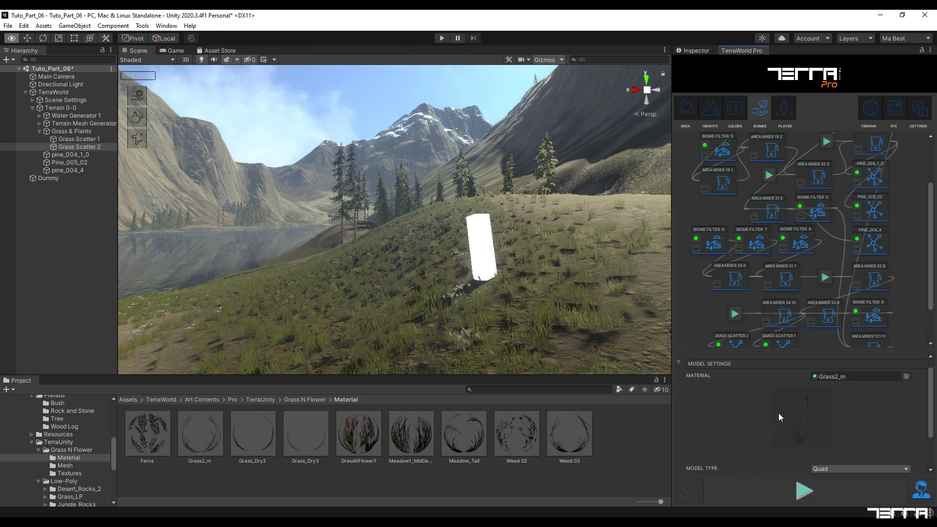
pyautogui.moveTo(930, 409); pyautogui.dragTo(935, 445)
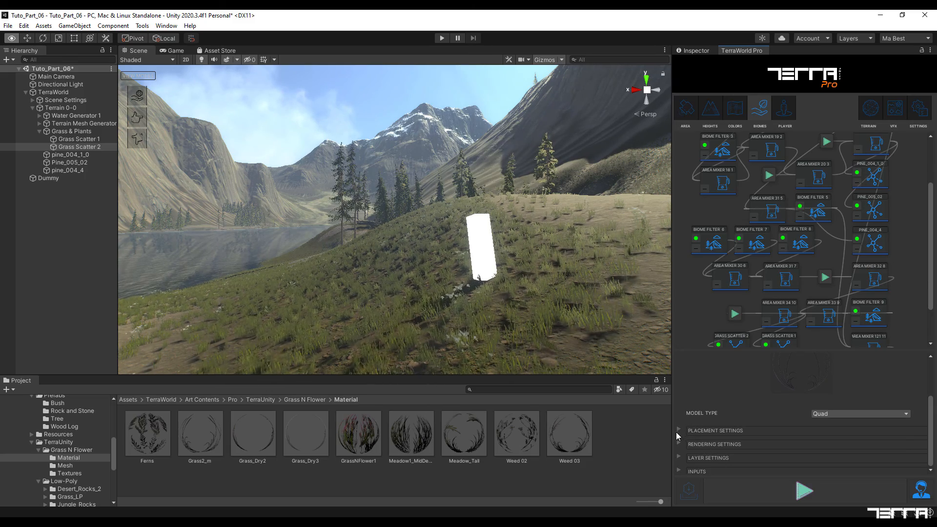
# Keep Area Mixer 121 11 as the area node in the Grass Scatter 3 inputs
pyautogui.click(677, 470)
pyautogui.moveTo(932, 431); pyautogui.dragTo(933, 466)
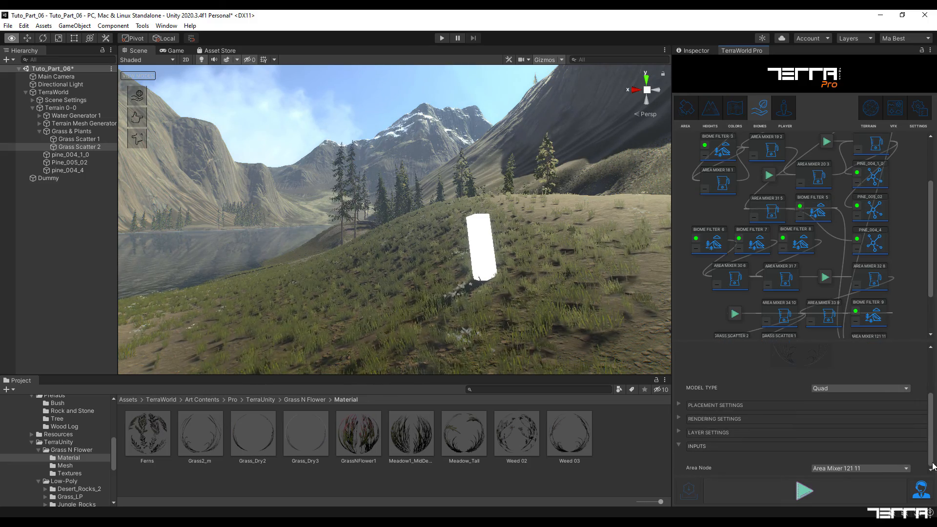
pyautogui.click(891, 468)
pyautogui.click(861, 466)
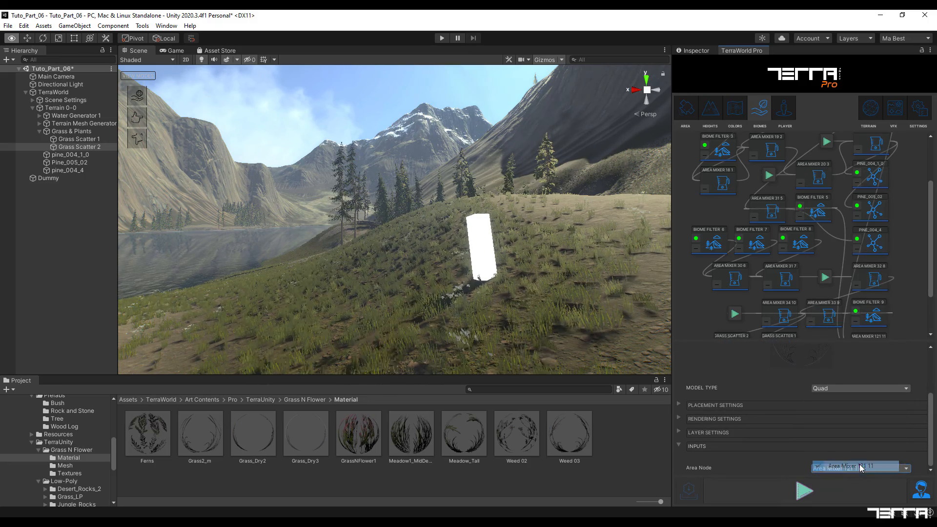
# Run the graph to regenerate the world, and examine the newly scattered grass up close in the scene
pyautogui.moveTo(933, 272); pyautogui.dragTo(935, 322)
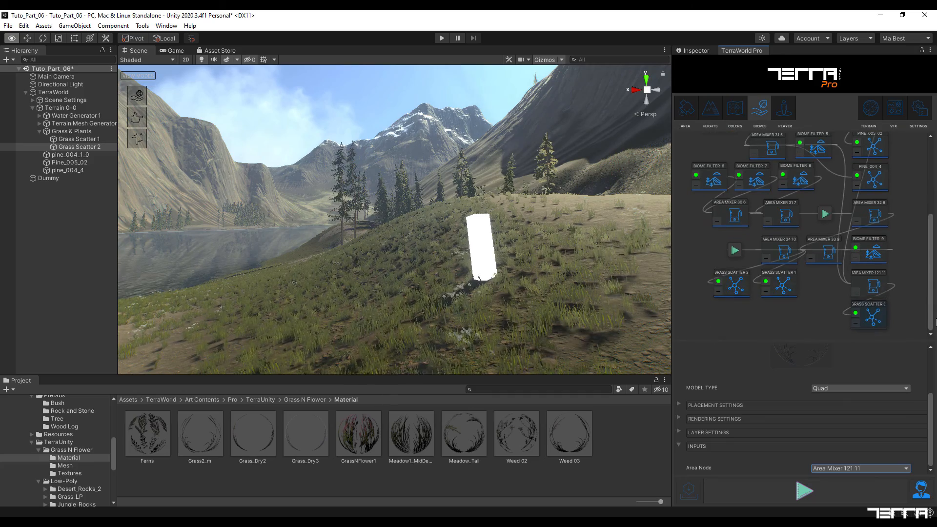
pyautogui.click(817, 321)
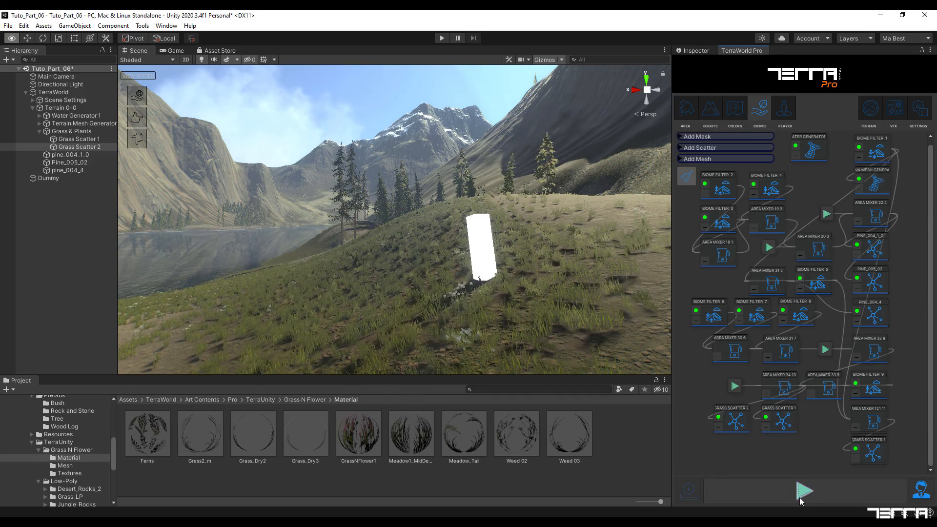
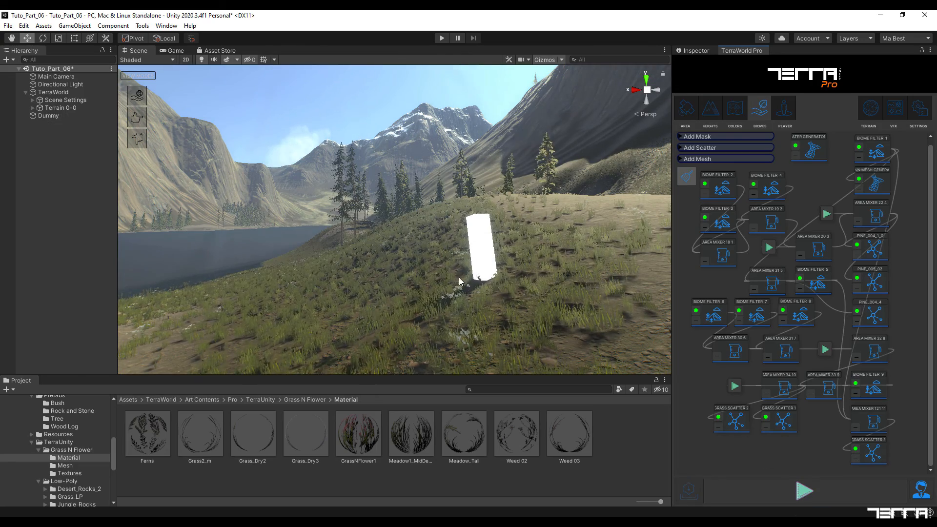
pyautogui.moveTo(449, 280); pyautogui.dragTo(808, 314, button='right')
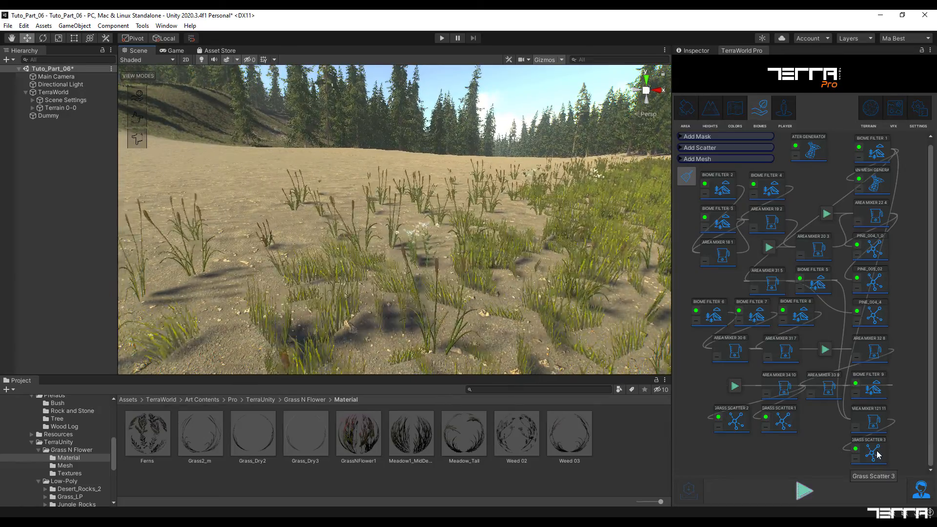
# Set the model type of the Grass Scatter 3 object's grass layer to From Mesh, using the Cube mesh from the Grass N Flower assets
pyautogui.click(32, 108)
pyautogui.click(39, 131)
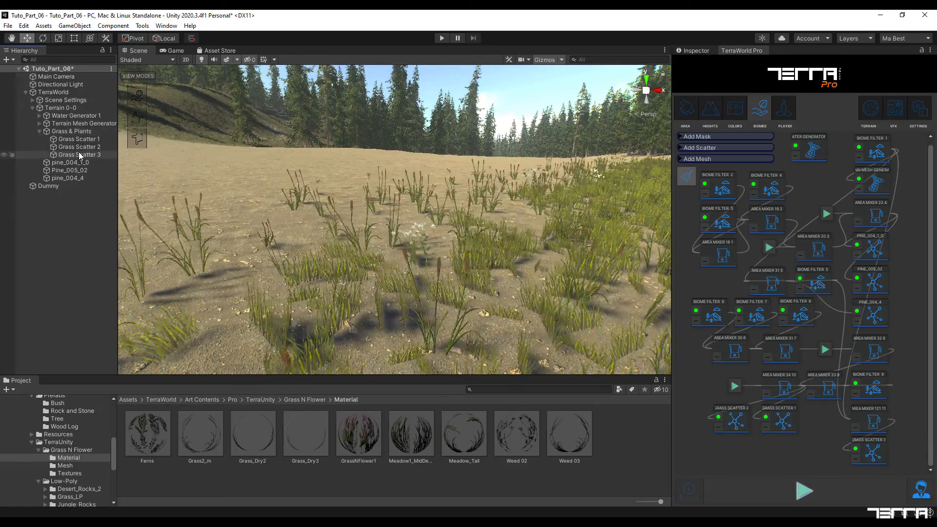
pyautogui.click(693, 51)
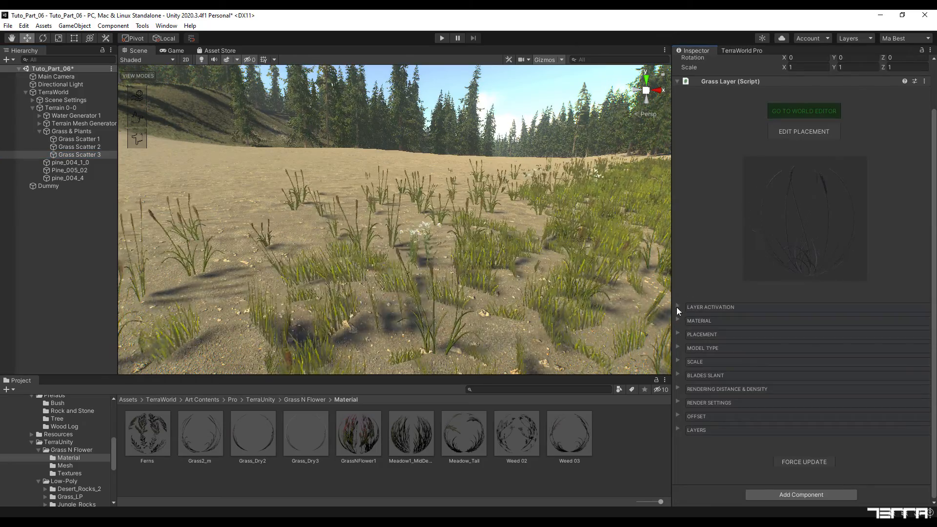
pyautogui.click(678, 348)
pyautogui.click(838, 361)
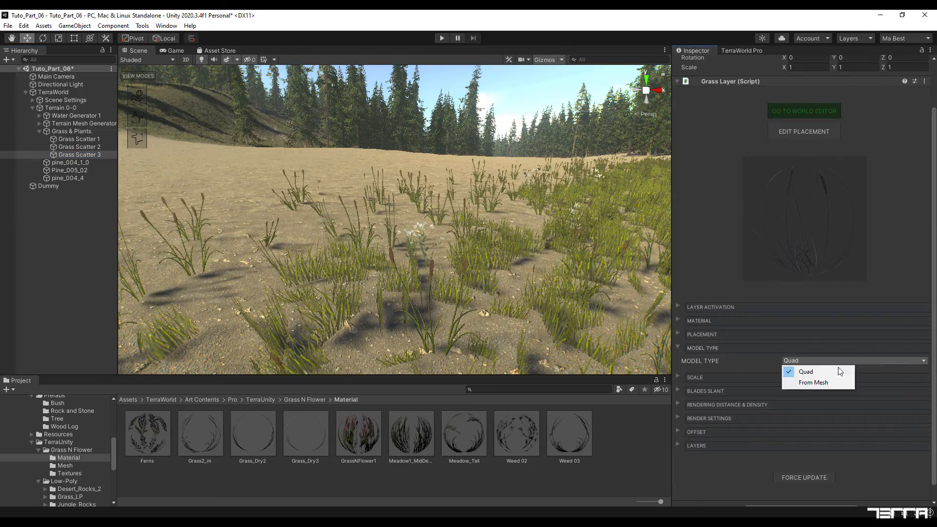
pyautogui.click(815, 382)
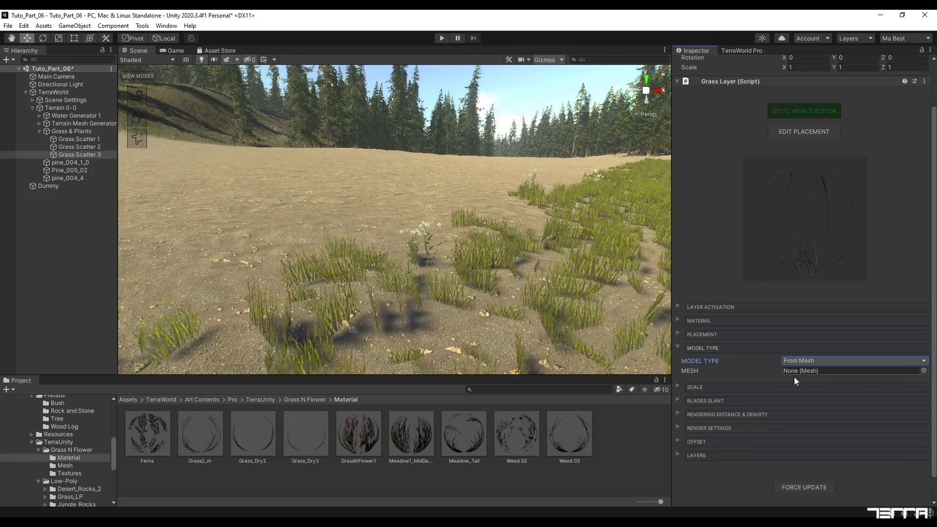
pyautogui.click(65, 465)
pyautogui.click(220, 438)
pyautogui.moveTo(220, 438); pyautogui.dragTo(829, 372)
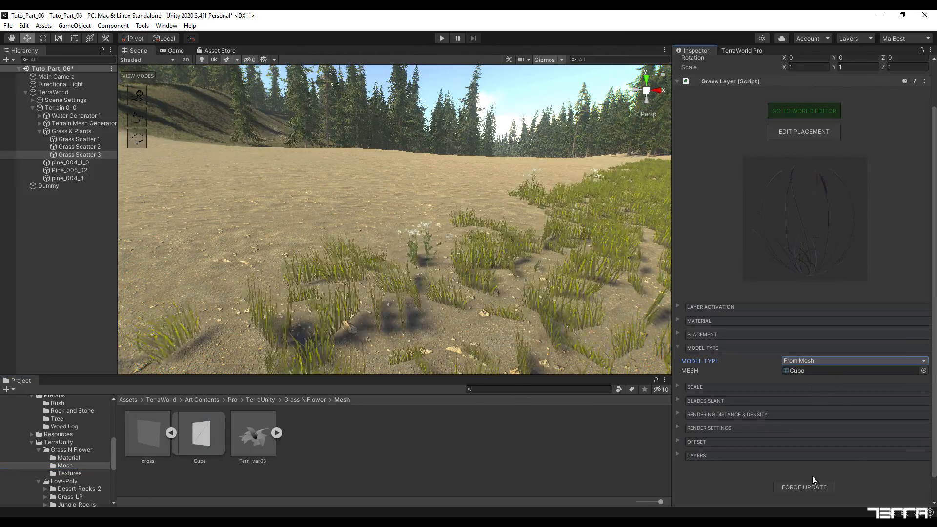
# Set the grass layer's scale to 1.7 on both X and Y, and its rendering distance to 150
pyautogui.click(679, 387)
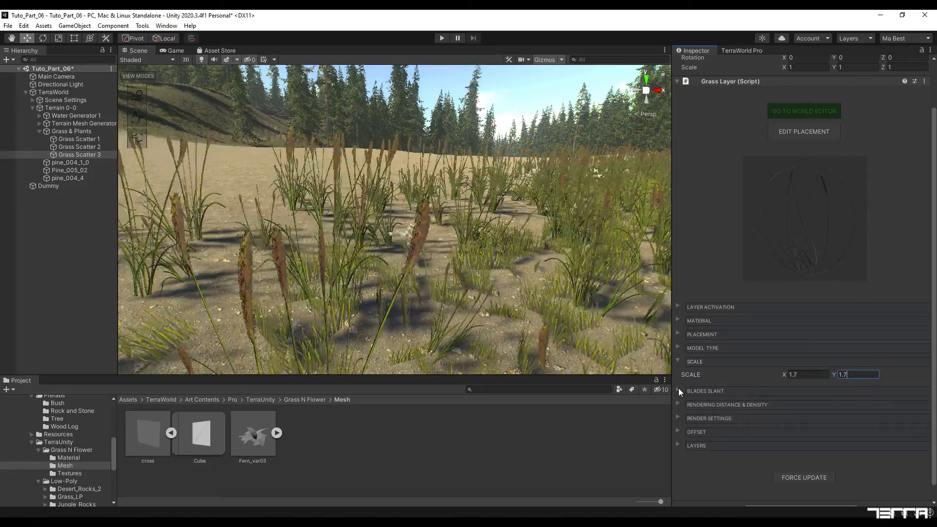
pyautogui.click(678, 390)
pyautogui.click(679, 402)
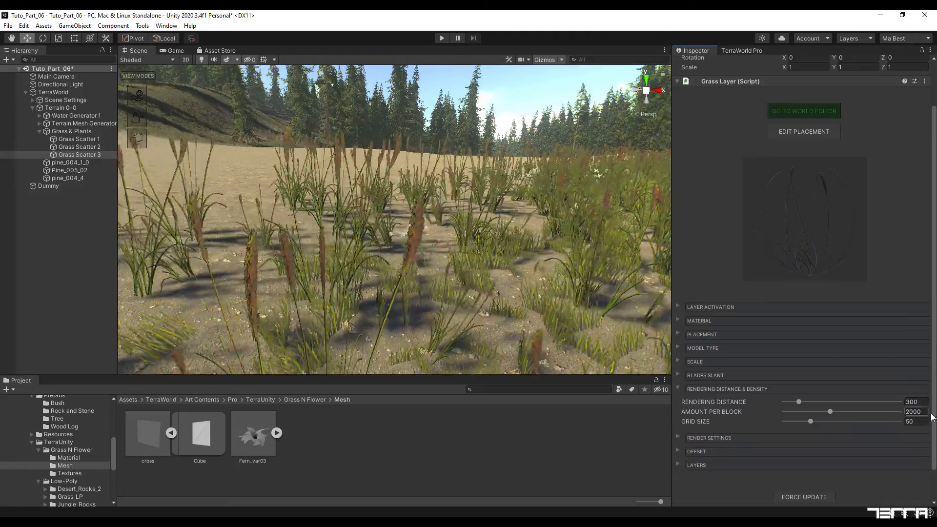
pyautogui.click(912, 402)
pyautogui.write('150')
pyautogui.press('Return')
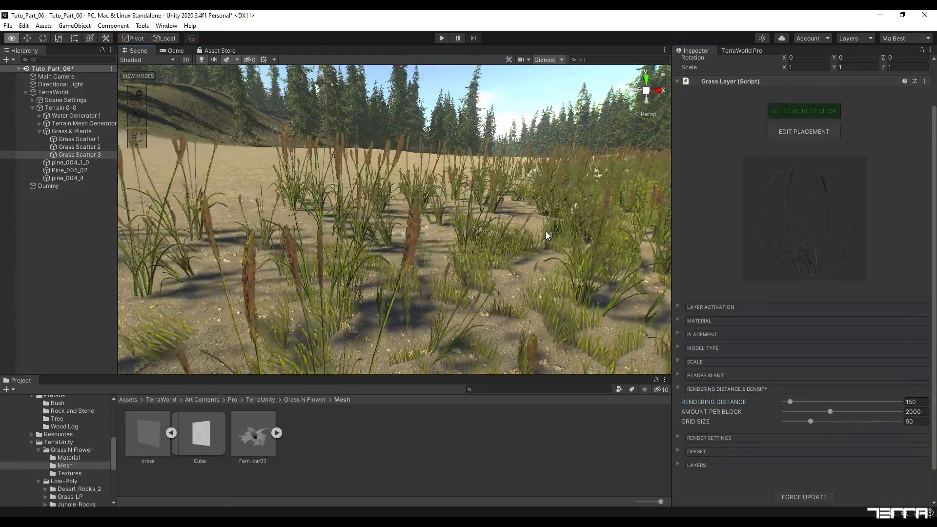
# Set the grass layer's amount per block to 1000 and its grid size to 60, and view the distribution in the scene
pyautogui.moveTo(546, 236); pyautogui.dragTo(494, 219, button='right')
pyautogui.click(913, 411)
pyautogui.write('1000')
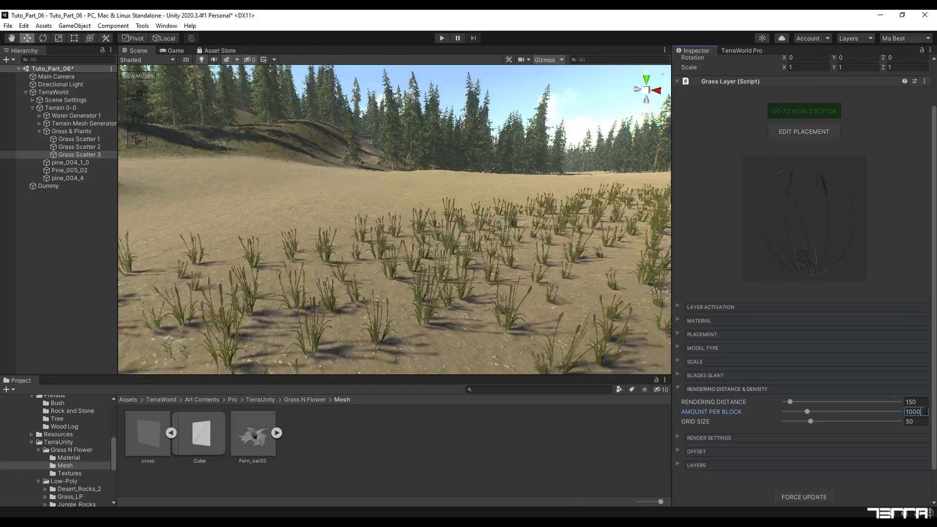
pyautogui.write('60')
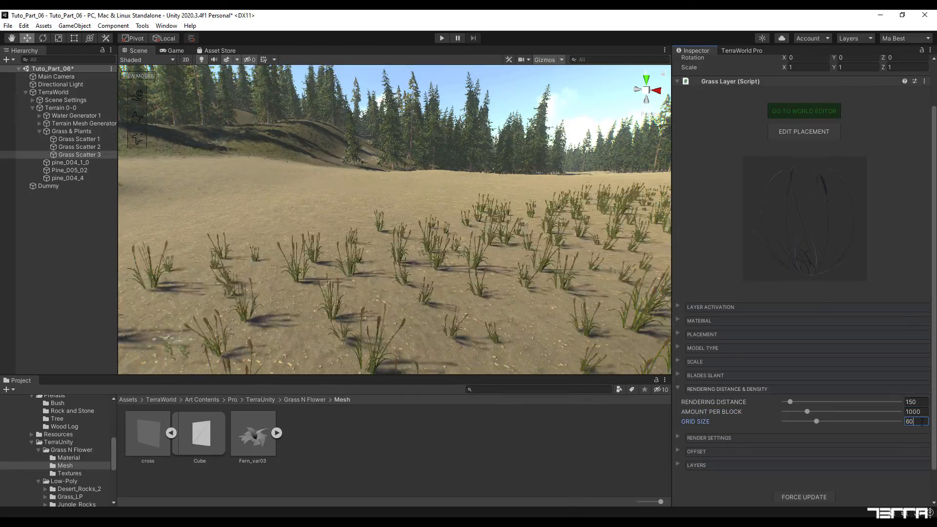
pyautogui.moveTo(622, 306); pyautogui.dragTo(576, 303, button='right')
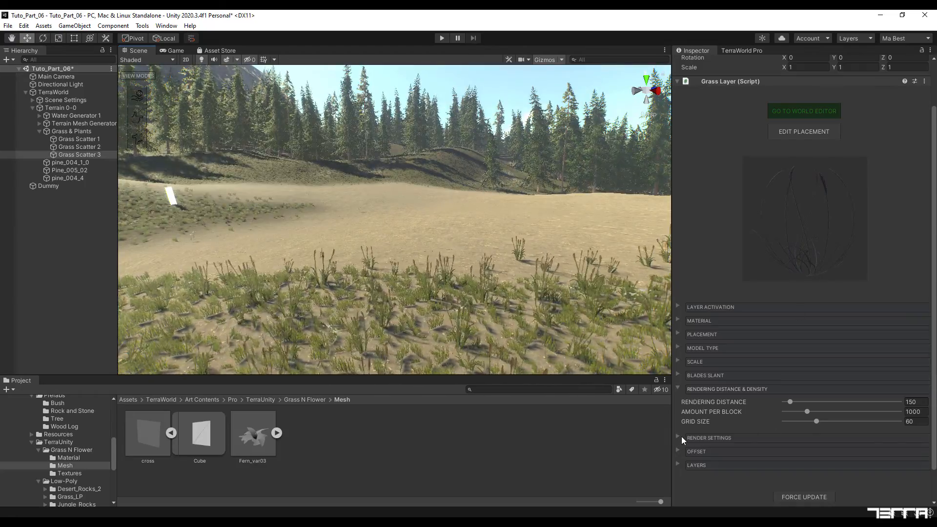
# Look through the layer's render and offset settings, and open the settings of its assigned Grass2_m material
pyautogui.click(678, 437)
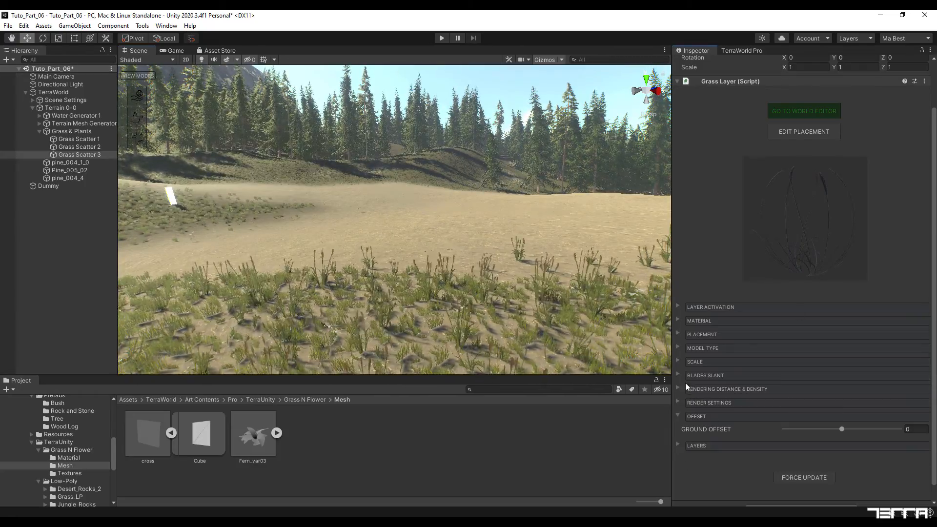
pyautogui.click(678, 402)
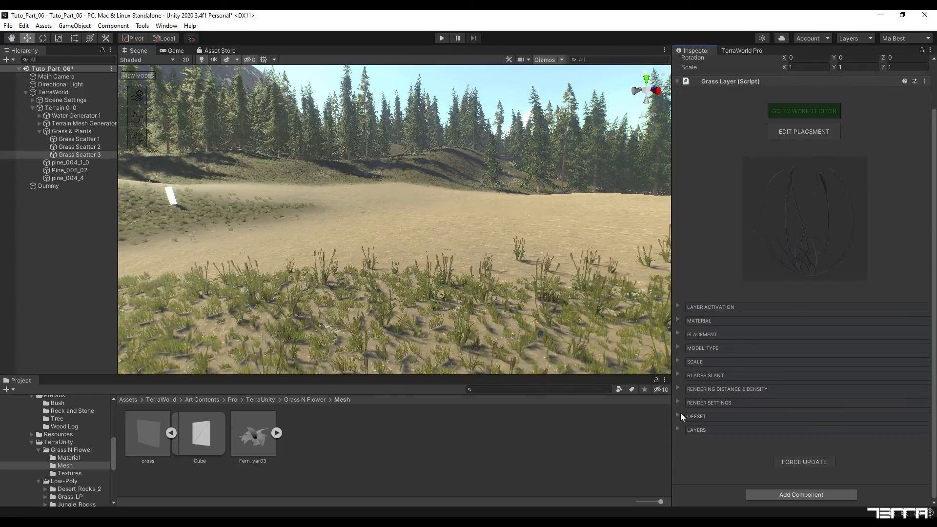
pyautogui.click(677, 320)
pyautogui.click(813, 334)
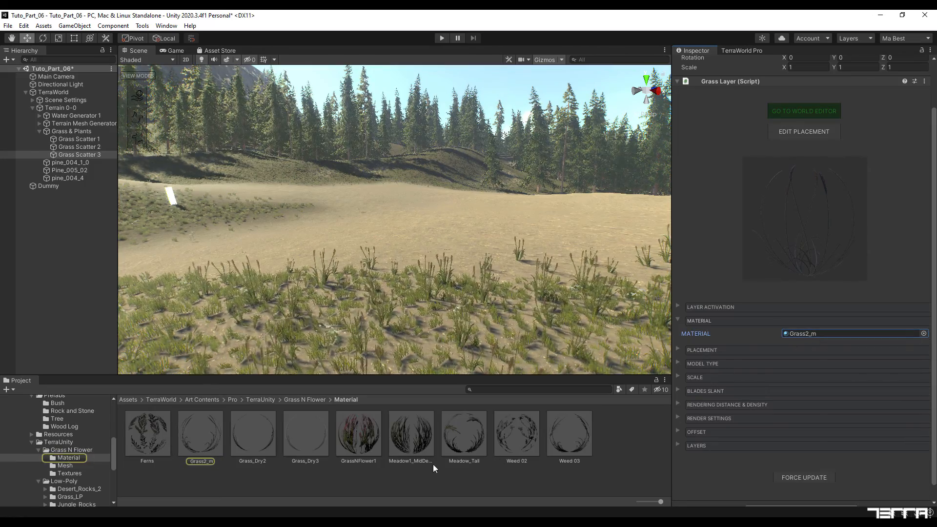
pyautogui.click(209, 440)
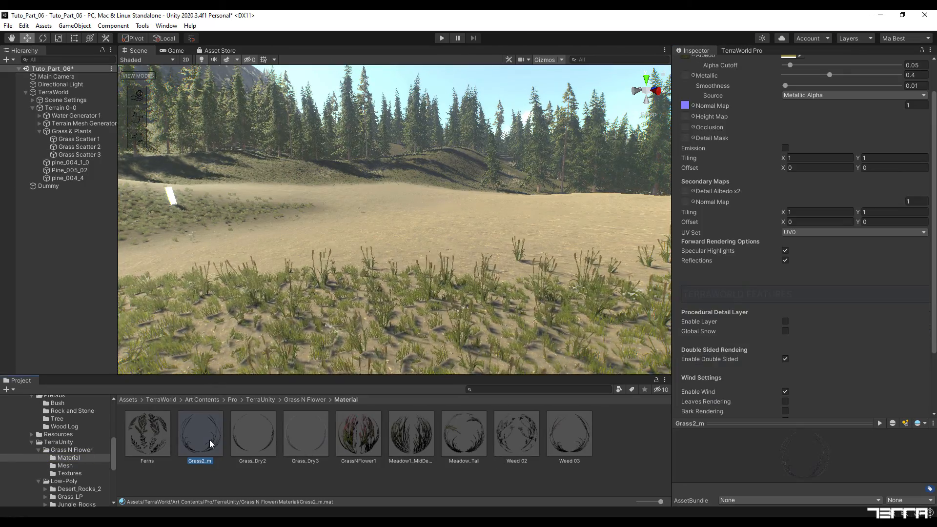
pyautogui.moveTo(934, 334); pyautogui.dragTo(934, 306)
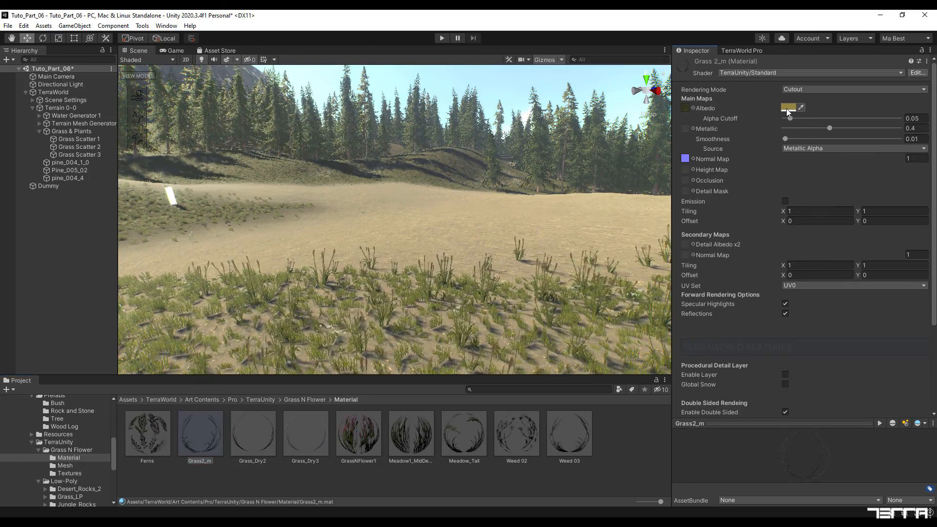
# Try an alpha cutoff of 0.27 on the Grass2_m material, and undo it
pyautogui.moveTo(789, 118); pyautogui.dragTo(815, 120)
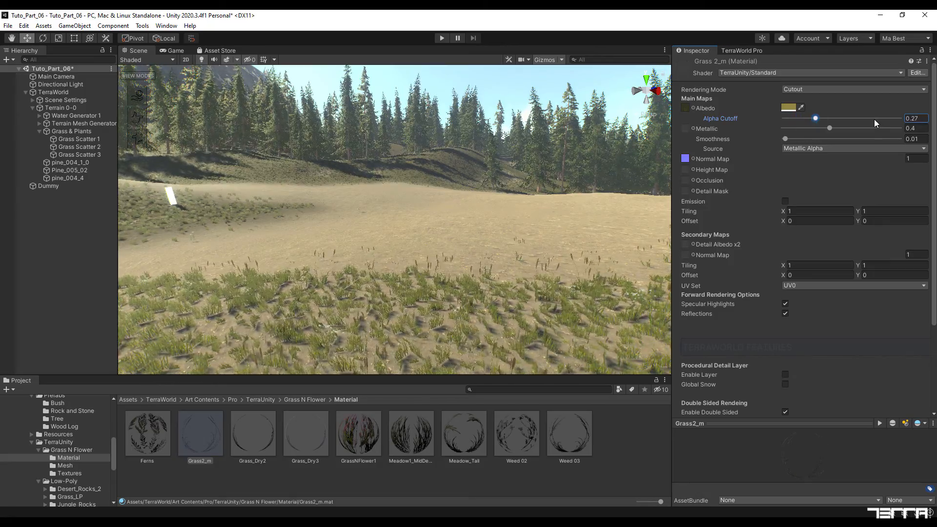
pyautogui.hotkey('ctrl', 'z')
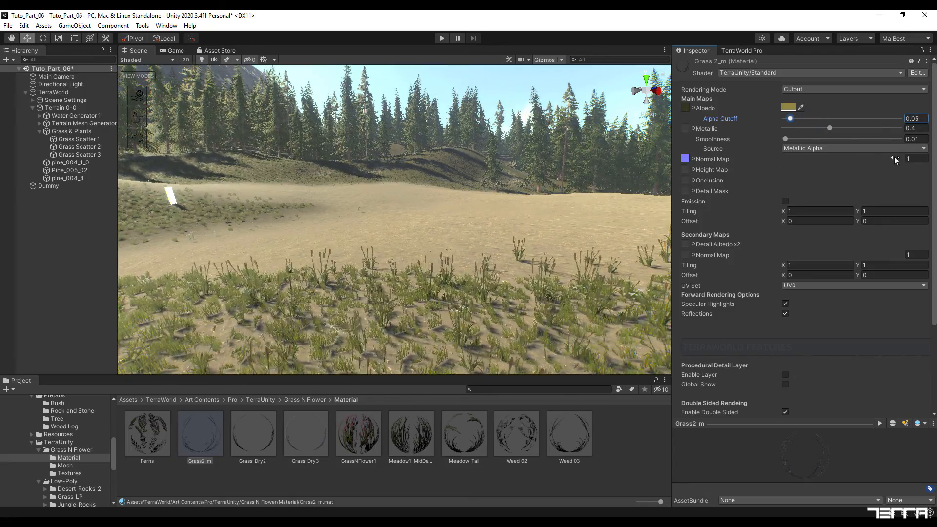
# Change the Grass2_m material's albedo colour to a brighter golden yellow
pyautogui.moveTo(895, 160)
pyautogui.mouseDown()
pyautogui.moveTo(877, 160)
pyautogui.moveTo(915, 162)
pyautogui.mouseUp()
pyautogui.click(789, 108)
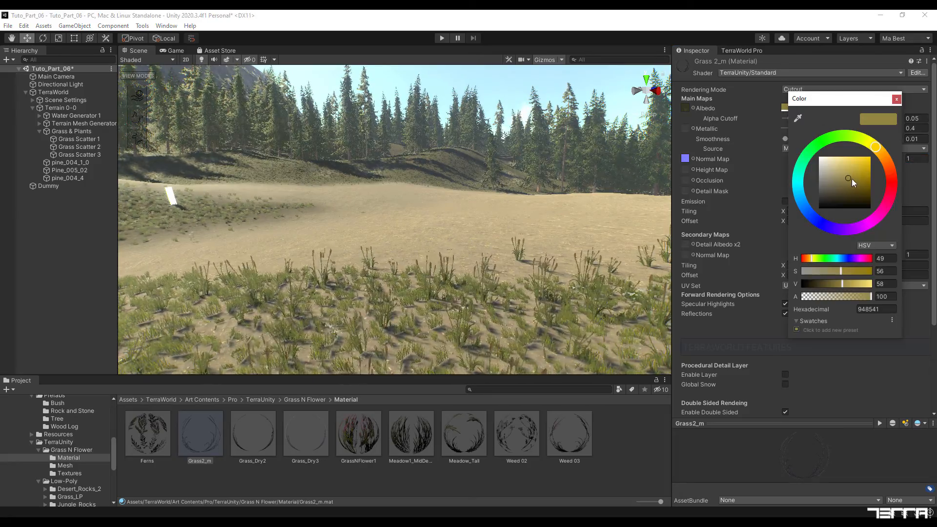
pyautogui.moveTo(847, 177)
pyautogui.mouseDown()
pyautogui.moveTo(854, 163)
pyautogui.moveTo(839, 195)
pyautogui.moveTo(842, 167)
pyautogui.moveTo(855, 161)
pyautogui.moveTo(849, 168)
pyautogui.moveTo(891, 187)
pyautogui.moveTo(859, 143)
pyautogui.moveTo(878, 148)
pyautogui.mouseUp()
pyautogui.click(896, 100)
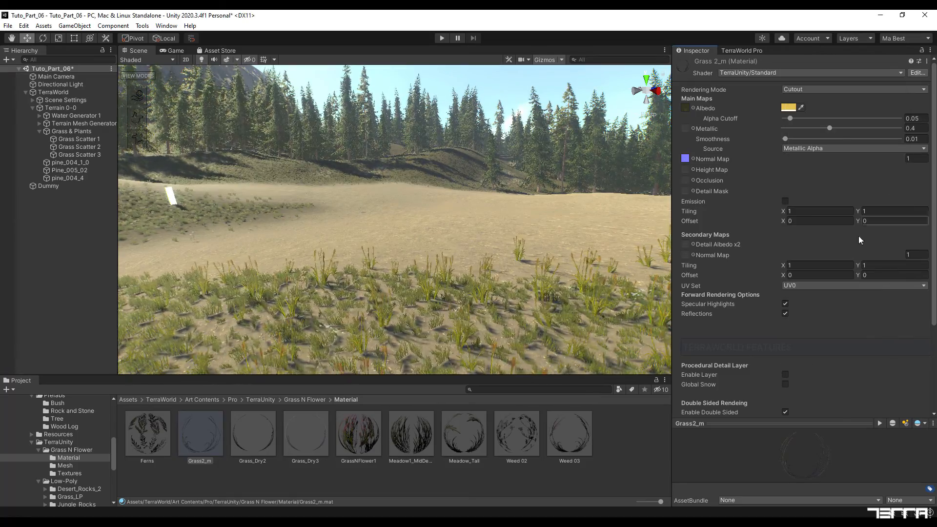
# Review the wind and other TerraWorld options of the Grass2_m material, and deselect the material
pyautogui.scroll(-2, 859, 236)
pyautogui.scroll(-6, 786, 302)
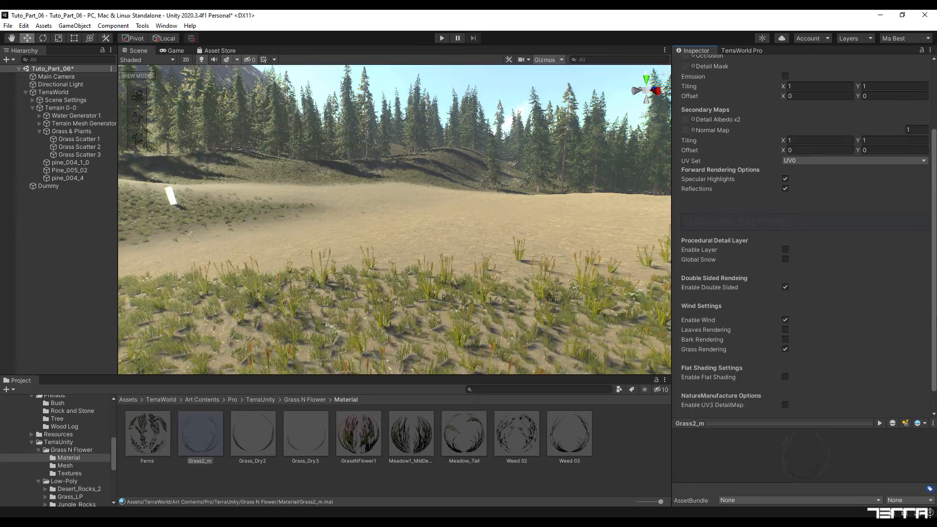
pyautogui.scroll(1, 786, 303)
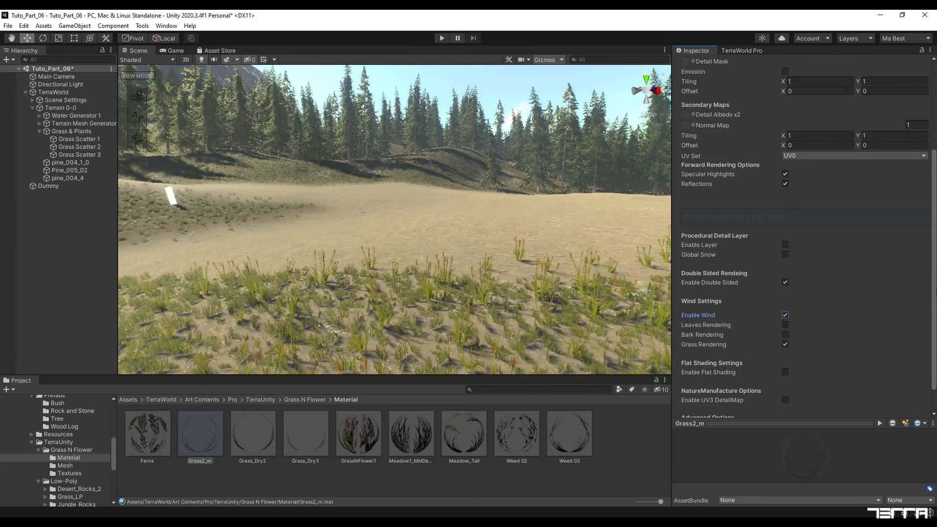
pyautogui.scroll(-2, 717, 349)
pyautogui.moveTo(934, 274); pyautogui.dragTo(933, 167)
pyautogui.click(619, 433)
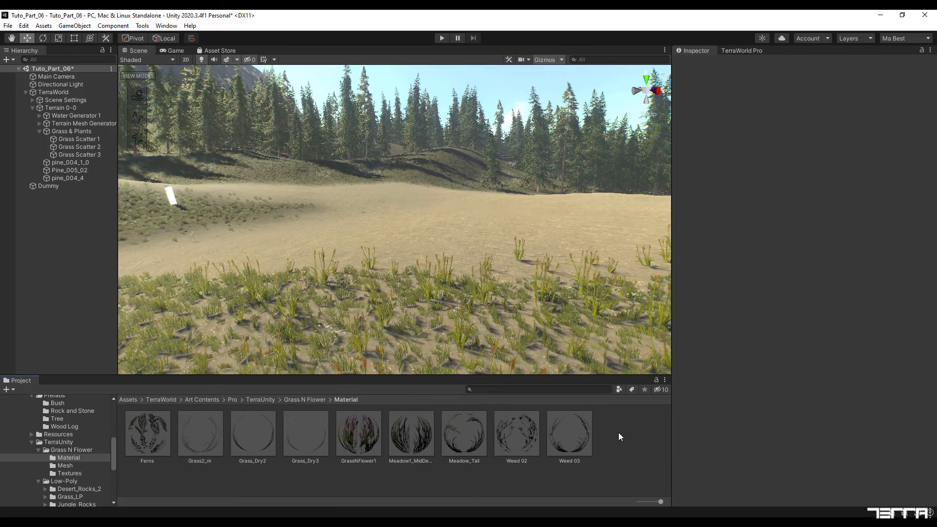
# View the grass near the lake, select the Grass Scatter 3 object and place its Inspector beside the TerraWorld Pro graph
pyautogui.click(738, 51)
pyautogui.moveTo(625, 259); pyautogui.dragTo(477, 309, button='right')
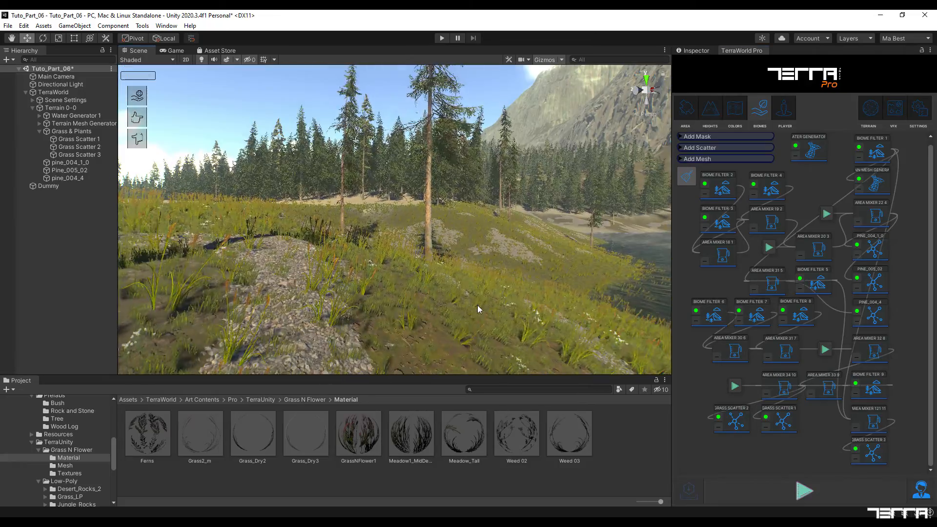
pyautogui.click(80, 155)
pyautogui.moveTo(696, 51); pyautogui.dragTo(579, 195)
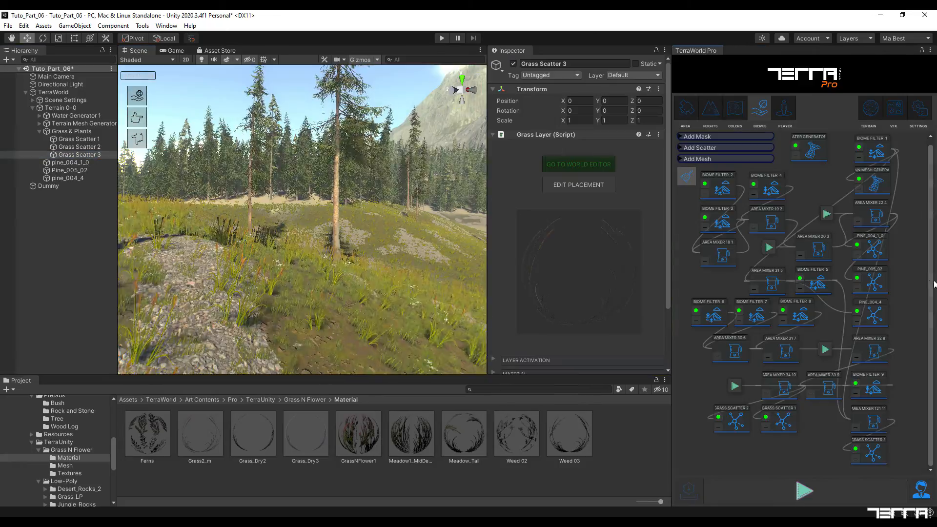
# Set the Grass Scatter 3 node's model type to From Mesh with the Cube mesh, matching the scene layer
pyautogui.click(881, 456)
pyautogui.scroll(-3, 665, 289)
pyautogui.click(493, 318)
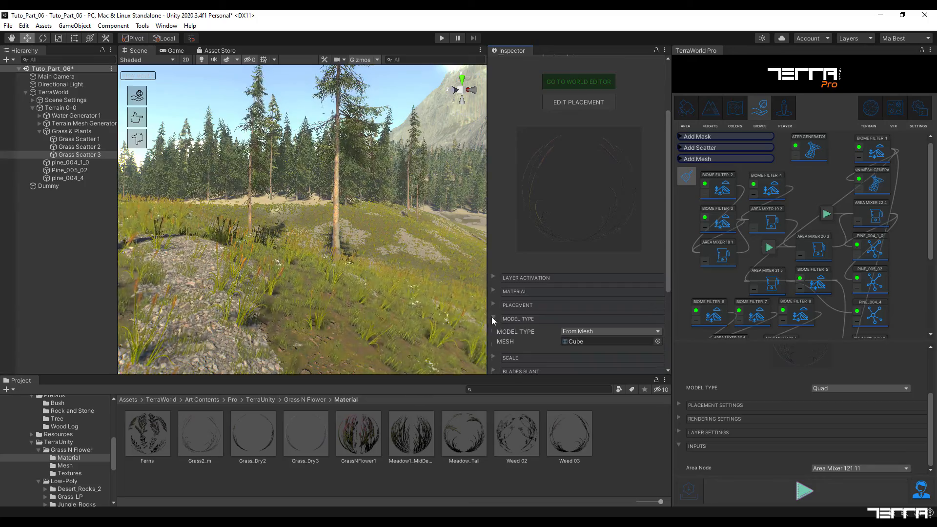
pyautogui.click(859, 388)
pyautogui.click(854, 410)
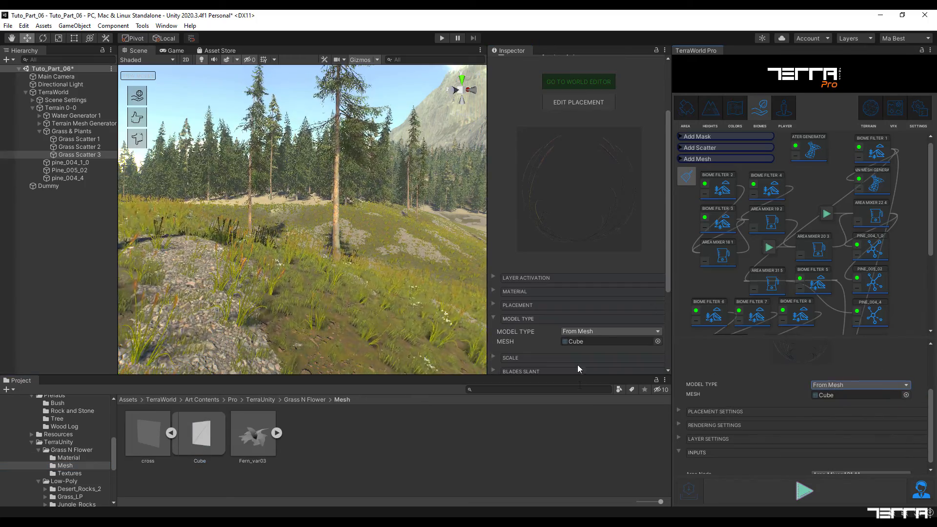
# Set the scale in the Grass Scatter 3 node's placement settings to 1.7 on X and Y
pyautogui.scroll(-2, 668, 314)
pyautogui.scroll(-2, 669, 314)
pyautogui.click(490, 282)
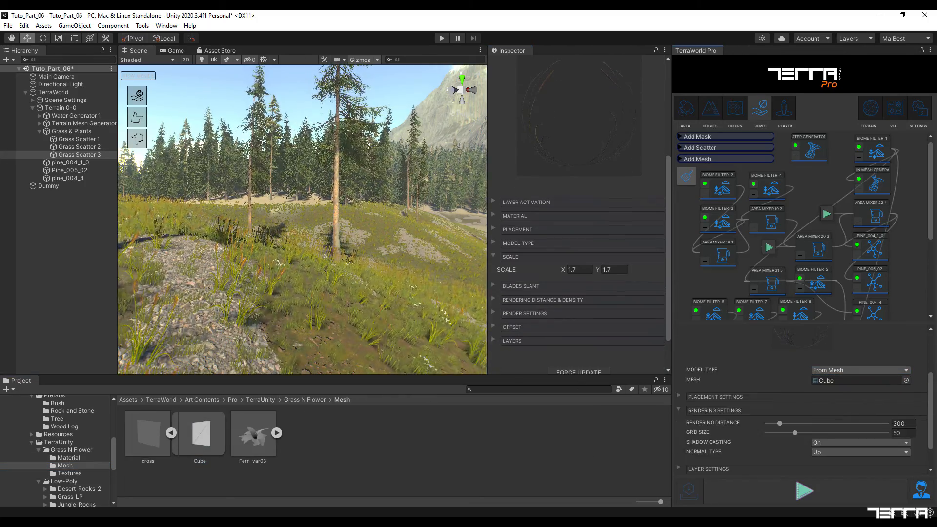
pyautogui.click(678, 397)
pyautogui.click(887, 409)
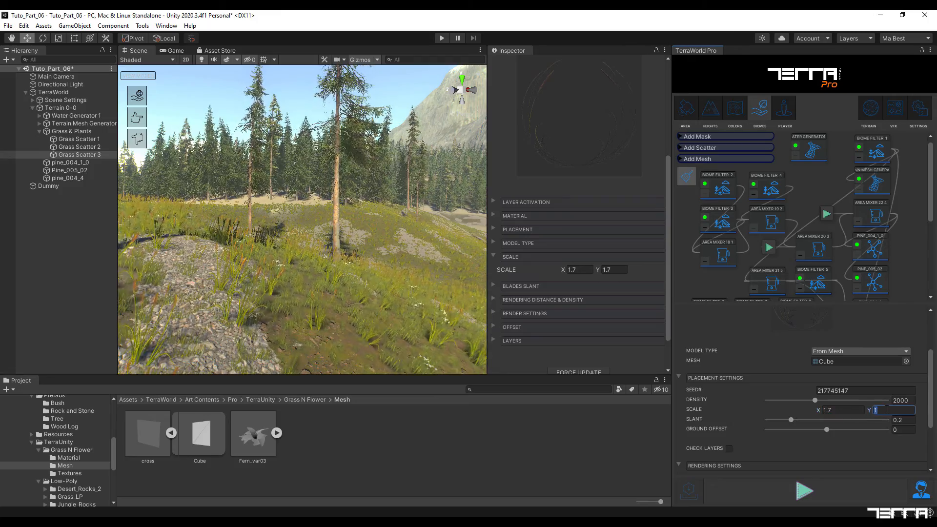
# Set the Grass Scatter 3 node's density to 1000, rendering distance to 150 and grid size to 60
pyautogui.click(494, 299)
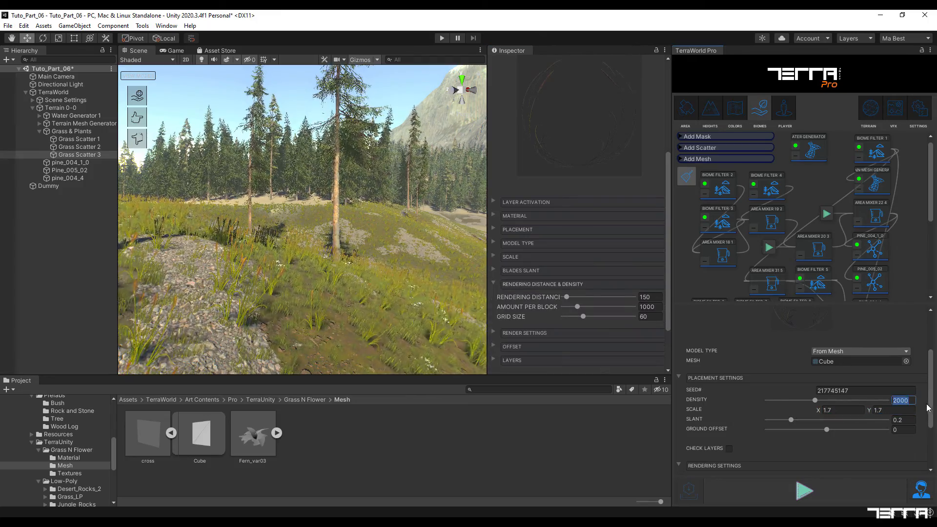
pyautogui.scroll(-3, 783, 417)
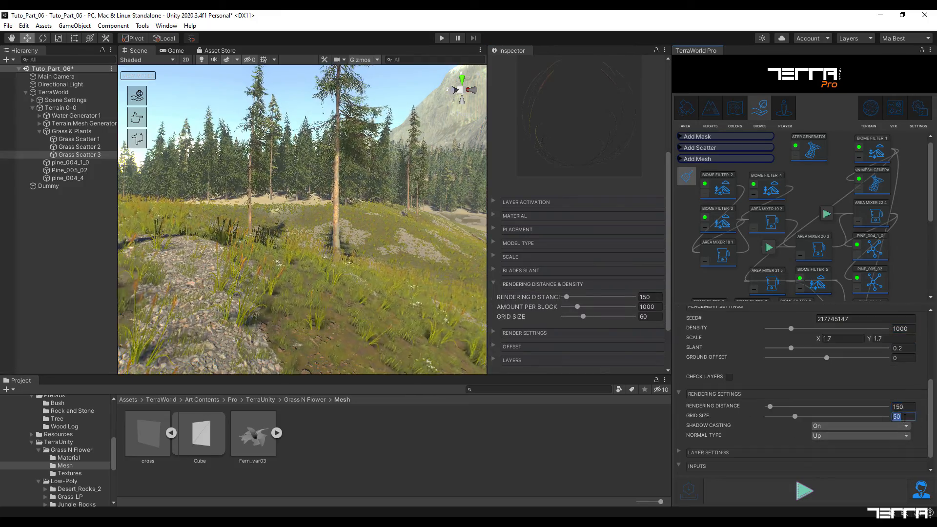
pyautogui.scroll(-2, 642, 333)
pyautogui.scroll(-1, 740, 472)
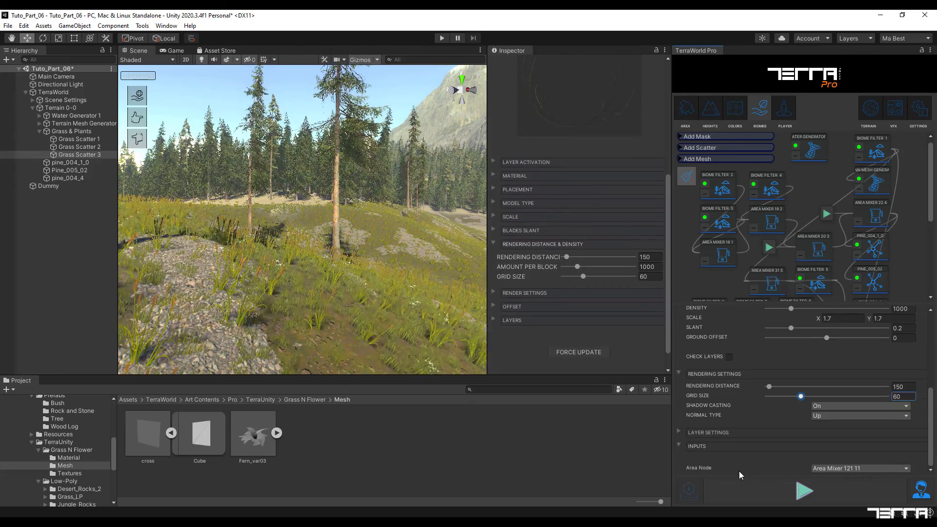
# Redock the Inspector with TerraWorld Pro, and save the graph as an XML file in the Assets/_Test folder
pyautogui.moveTo(512, 50); pyautogui.dragTo(730, 52)
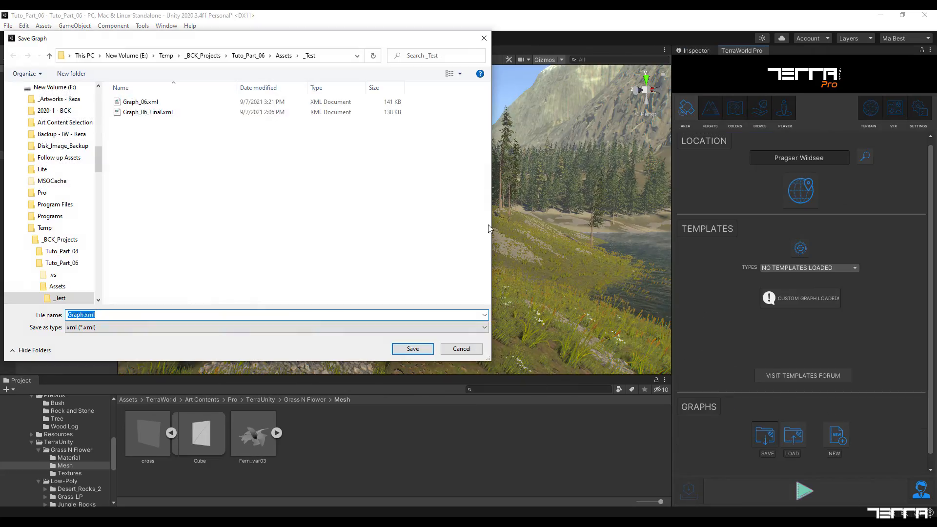
pyautogui.click(411, 348)
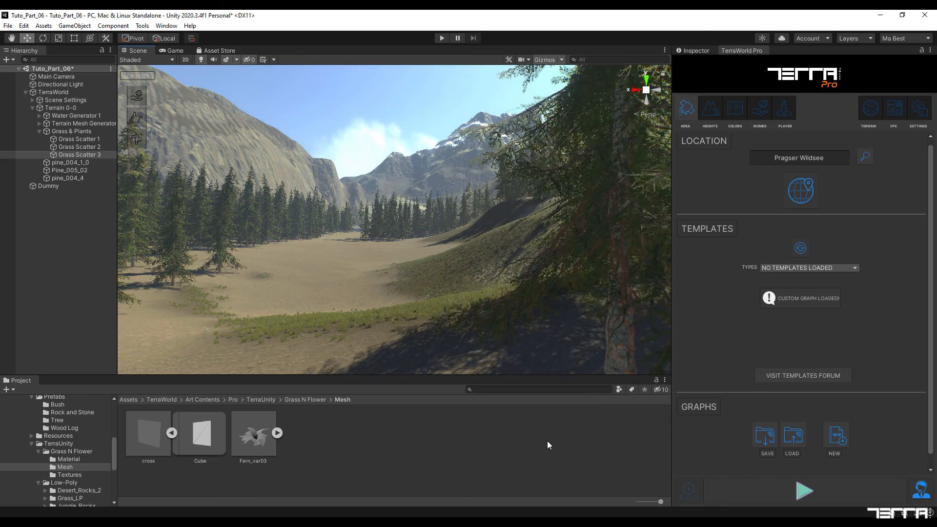
pyautogui.click(760, 112)
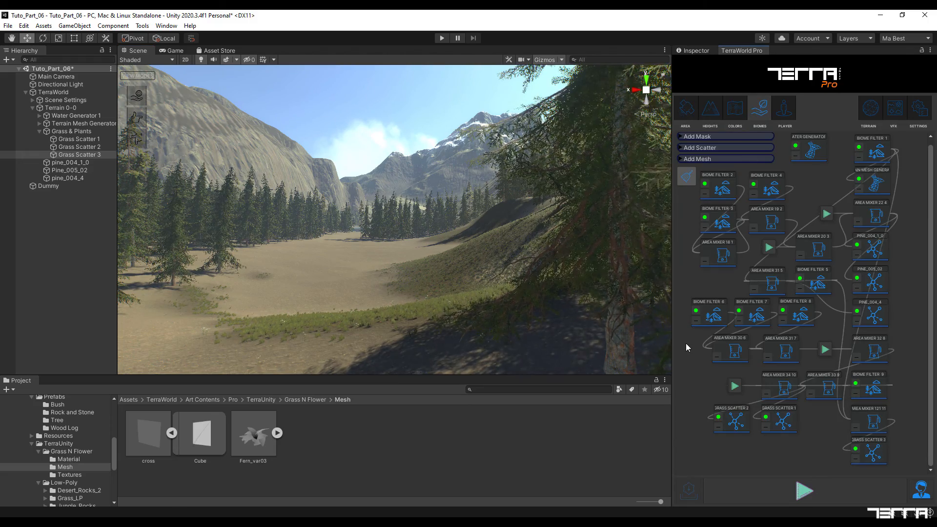
# Add an Area Mixer node to the Biomes graph and place it directly below Grass Scatter 2
pyautogui.click(710, 137)
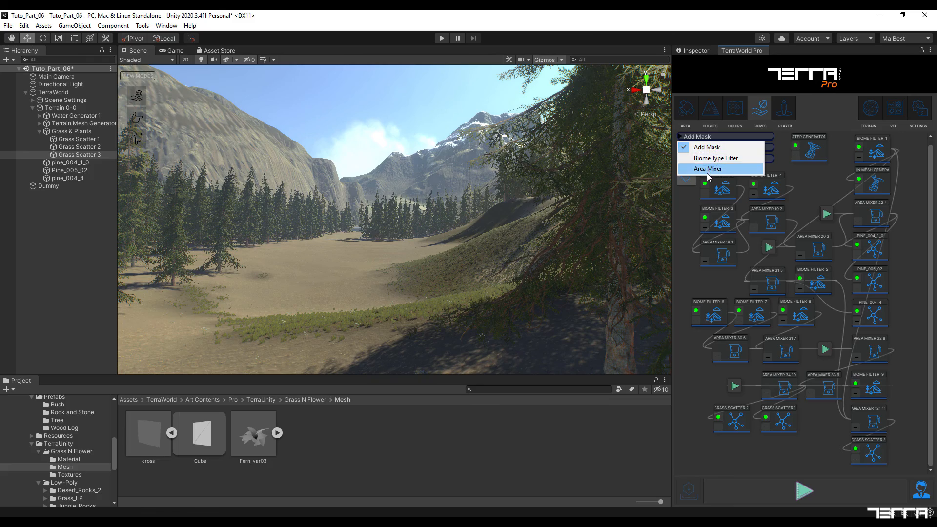
pyautogui.click(707, 169)
pyautogui.scroll(-5, 902, 323)
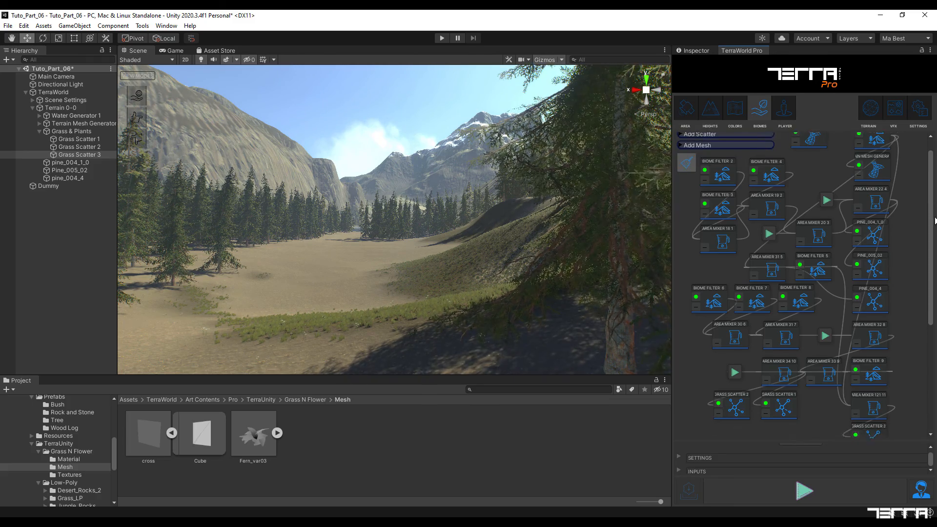
pyautogui.moveTo(930, 338); pyautogui.dragTo(931, 375)
pyautogui.moveTo(837, 418); pyautogui.dragTo(767, 336)
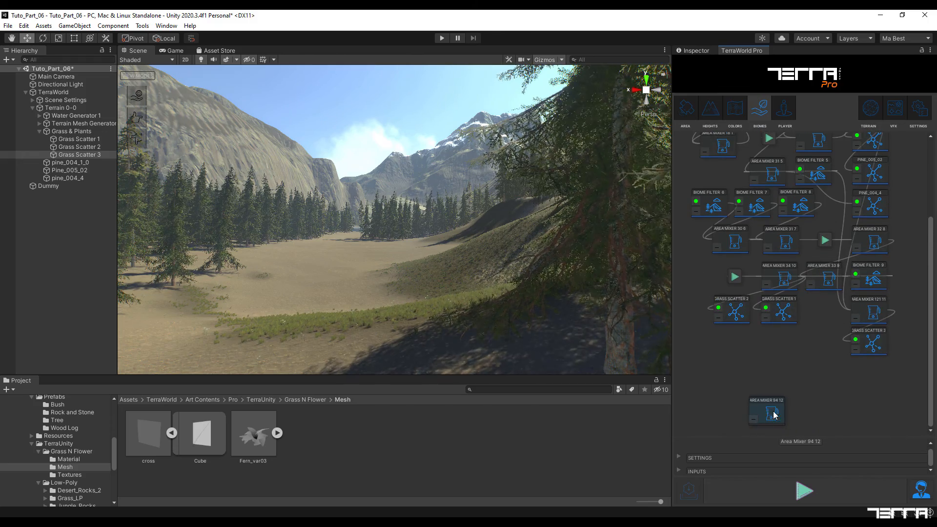
pyautogui.scroll(2, 737, 361)
pyautogui.moveTo(739, 411); pyautogui.dragTo(739, 399)
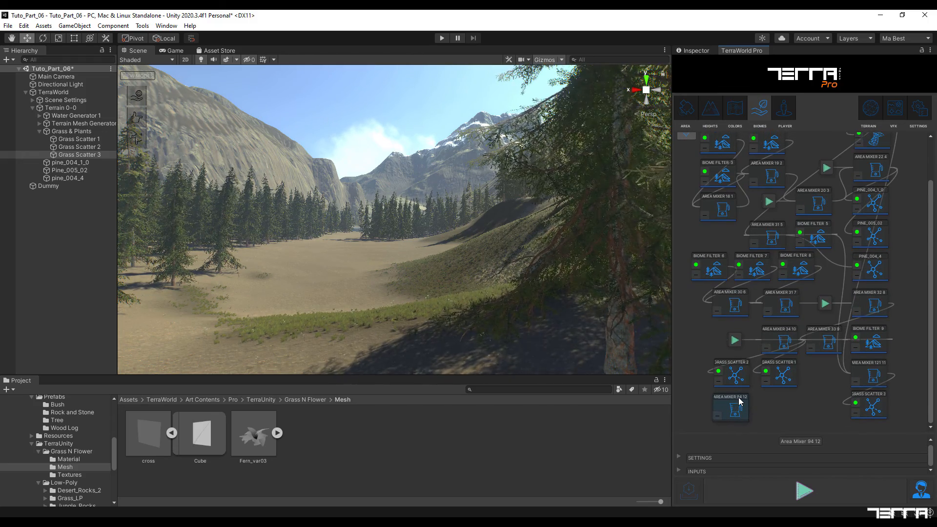
# Set the new Area Mixer's blending mode to SUB and its Area 1 input to Slope Filter 1
pyautogui.click(679, 458)
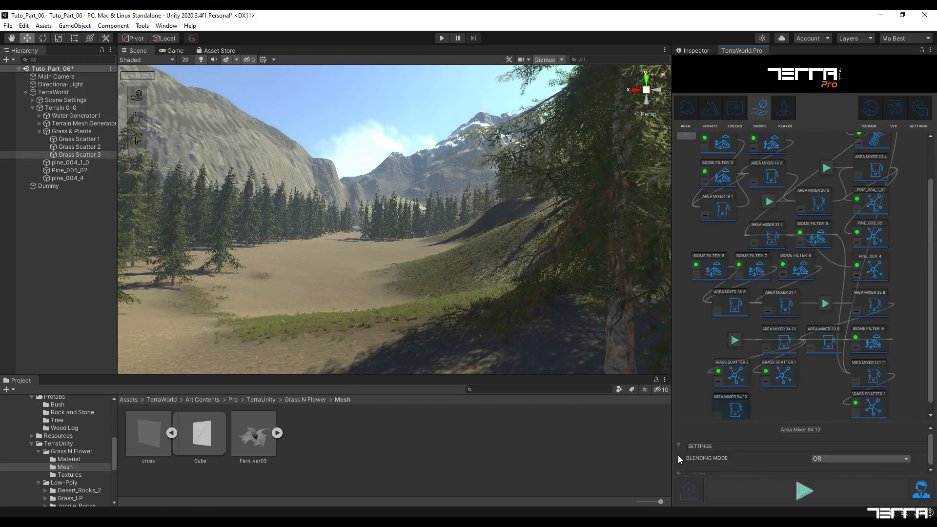
pyautogui.moveTo(933, 443); pyautogui.dragTo(919, 457)
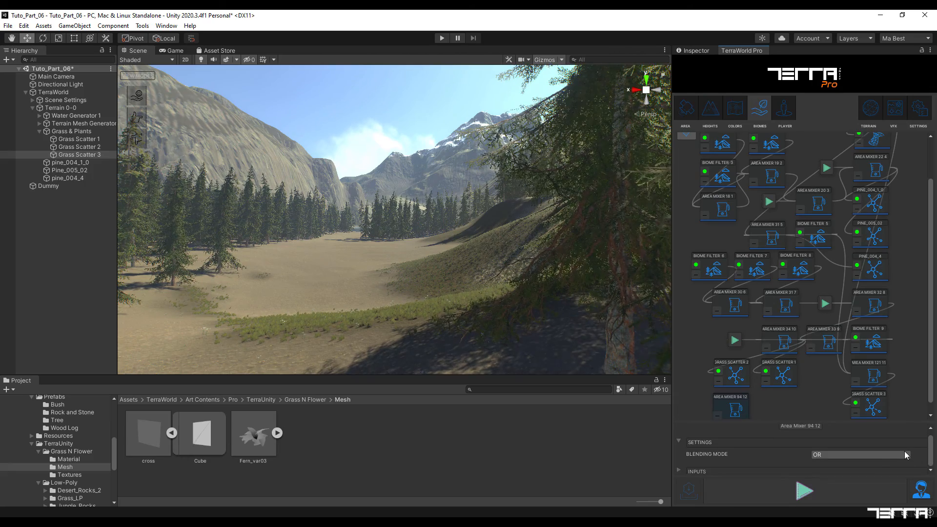
pyautogui.click(905, 455)
pyautogui.click(874, 432)
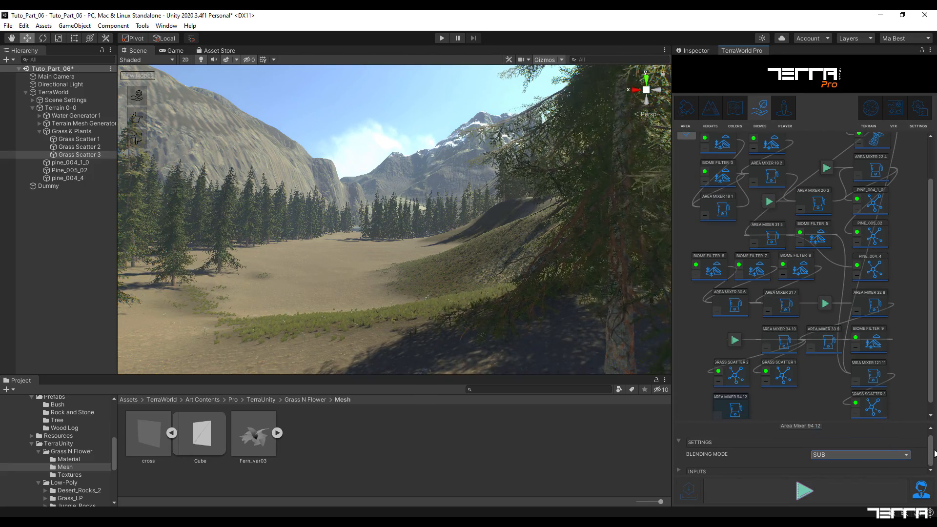
pyautogui.click(680, 471)
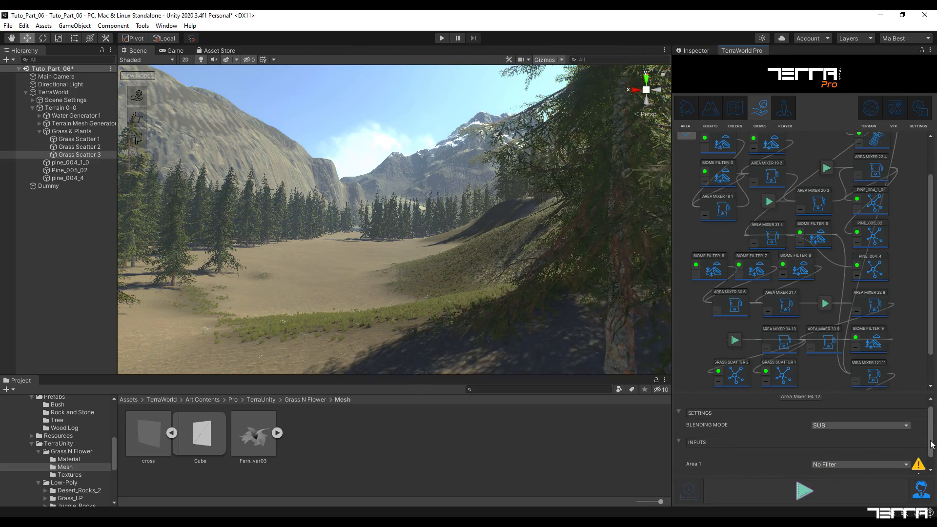
pyautogui.moveTo(931, 444); pyautogui.dragTo(929, 466)
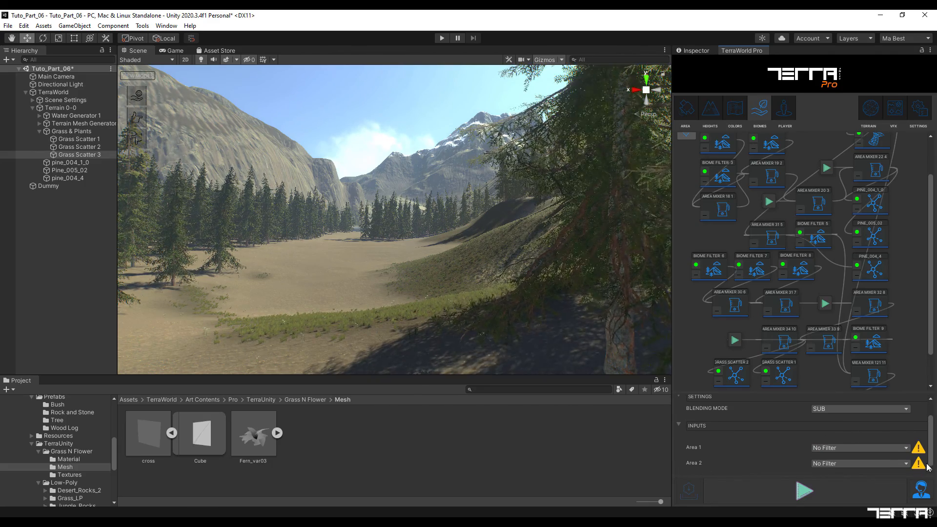
pyautogui.click(902, 447)
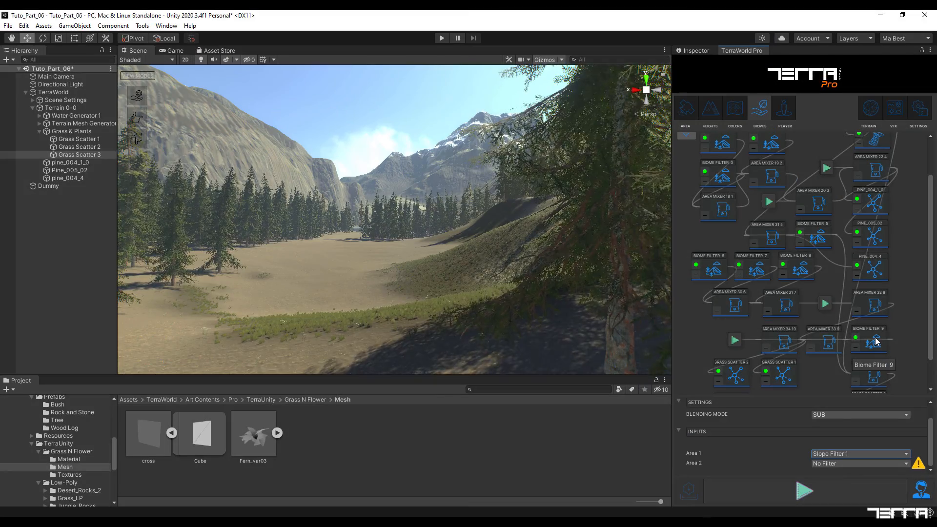
# Check the Biome Filter 9 node's settings and assign that filter as Area 2 of the new Area Mixer
pyautogui.click(876, 341)
pyautogui.scroll(-1, 862, 446)
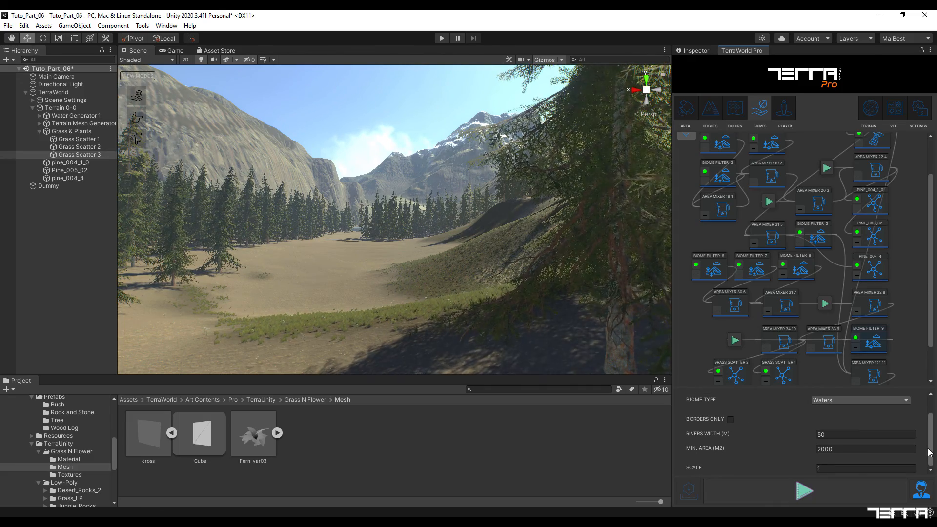
pyautogui.moveTo(931, 451); pyautogui.dragTo(931, 428)
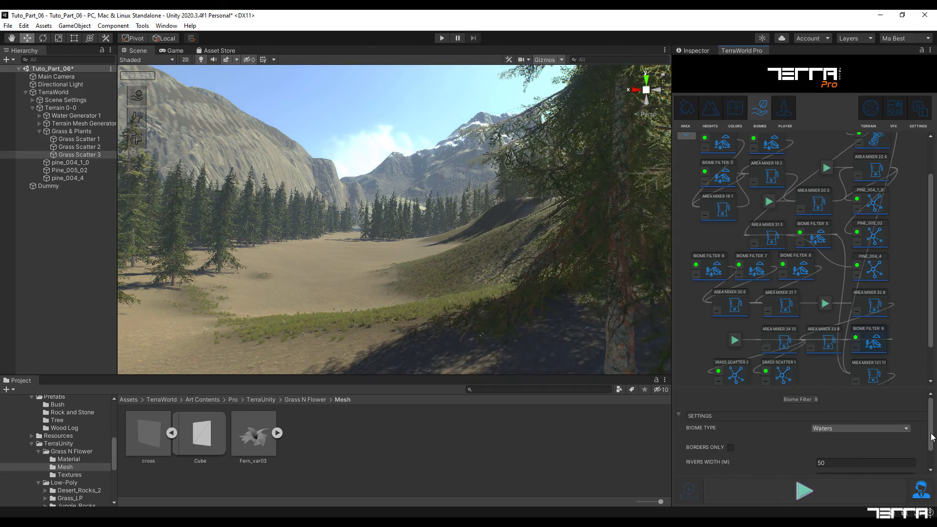
pyautogui.scroll(-1, 932, 436)
pyautogui.moveTo(932, 343); pyautogui.dragTo(932, 374)
pyautogui.click(906, 372)
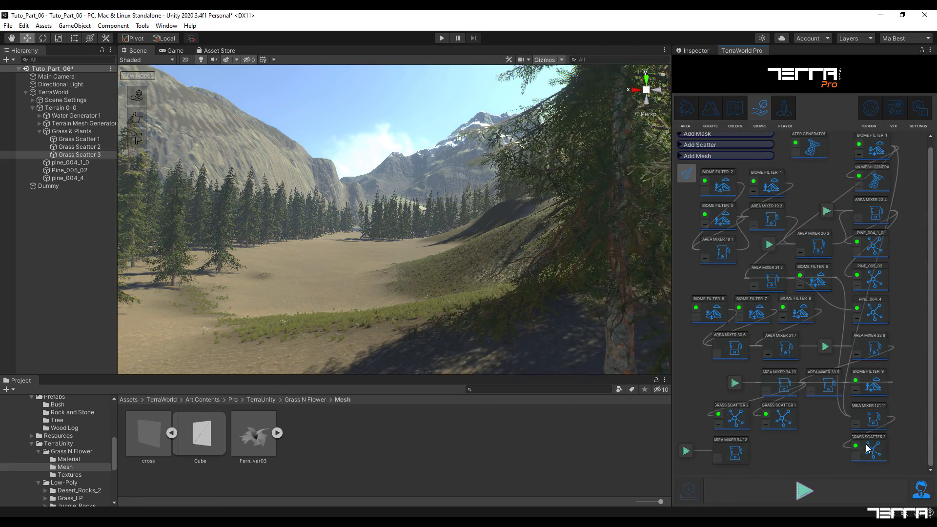
pyautogui.click(735, 455)
pyautogui.click(905, 474)
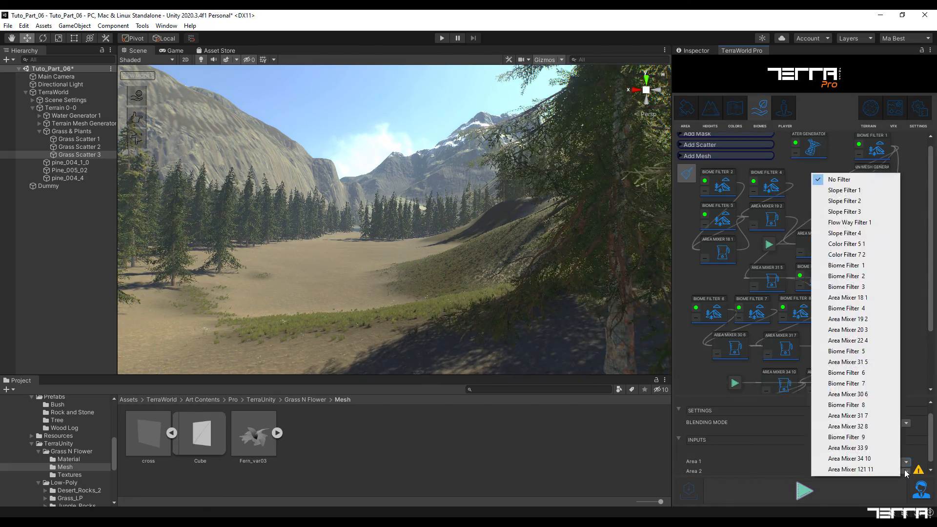
pyautogui.click(849, 437)
pyautogui.moveTo(932, 443); pyautogui.dragTo(933, 467)
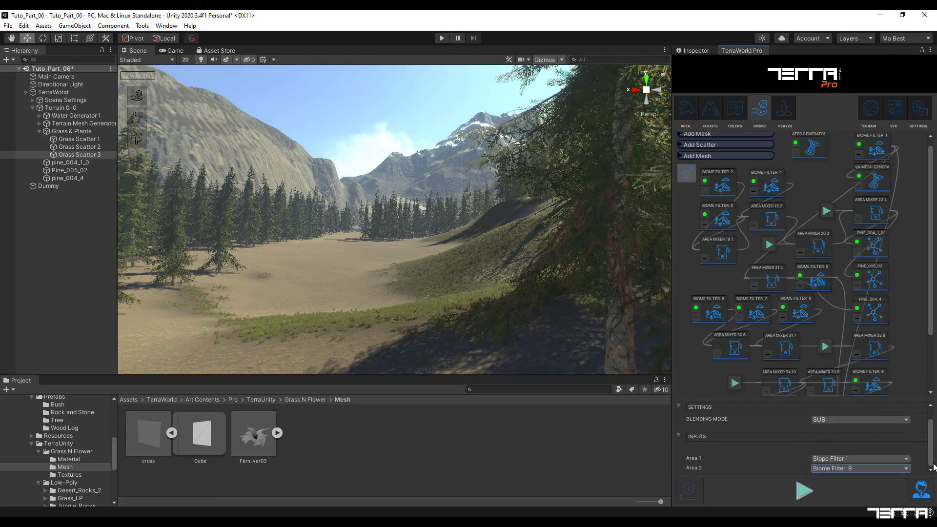
pyautogui.click(910, 385)
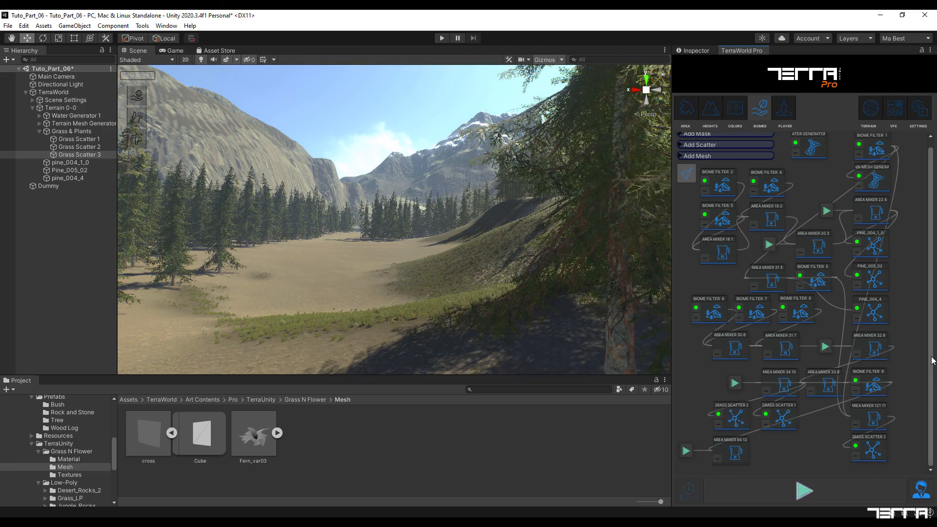
# Add a Grass Scatter node and place it beside the new Area Mixer, below Grass Scatter 1
pyautogui.click(679, 147)
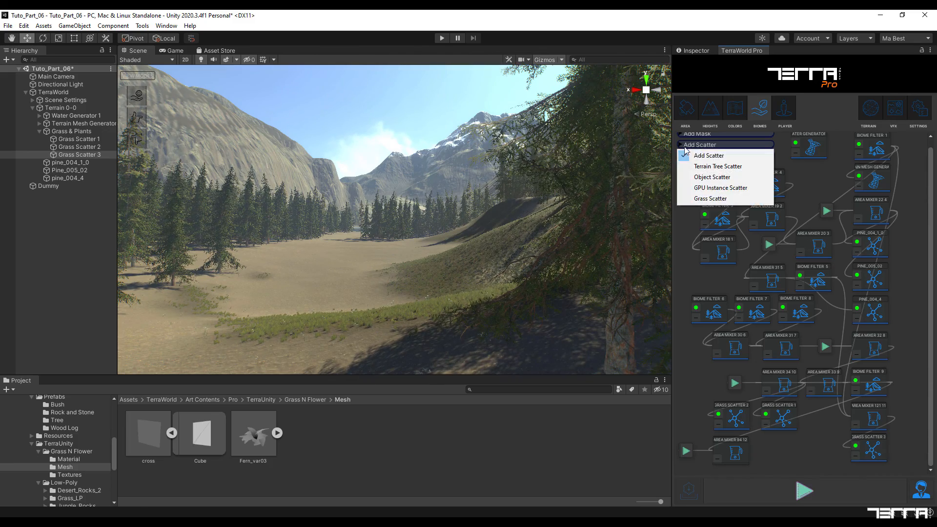
pyautogui.click(690, 200)
pyautogui.moveTo(933, 287); pyautogui.dragTo(856, 424)
pyautogui.moveTo(795, 395); pyautogui.dragTo(789, 332)
pyautogui.moveTo(798, 379); pyautogui.dragTo(789, 362)
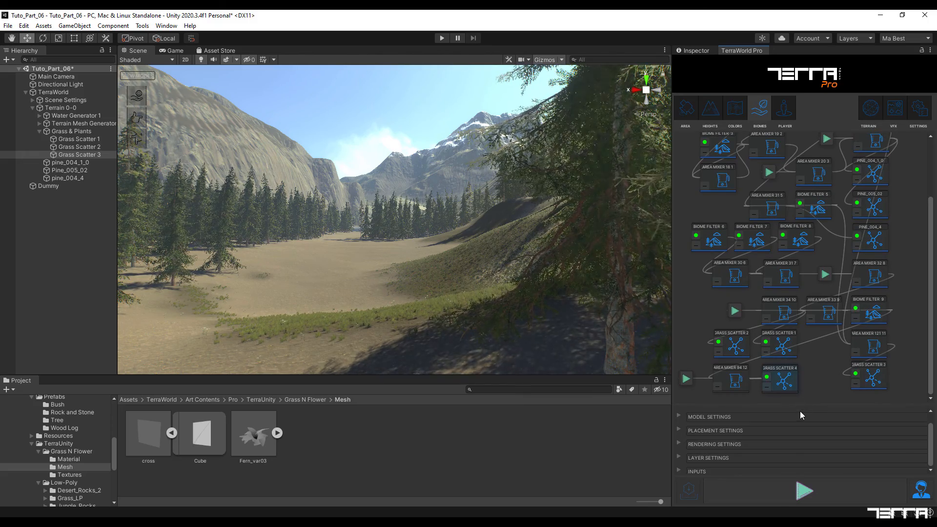
# Assign the Ferns material from the Grass N Flower Material folder to the new Grass Scatter node
pyautogui.click(680, 416)
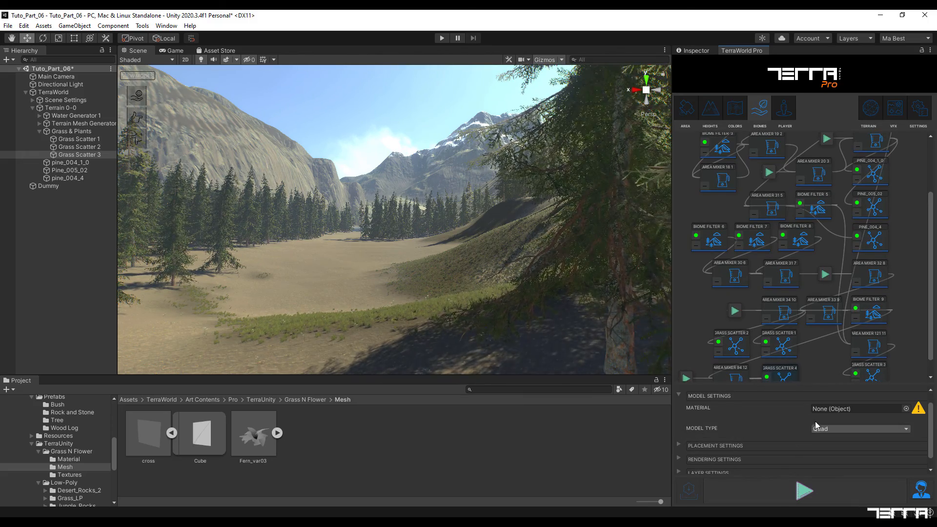
pyautogui.click(69, 460)
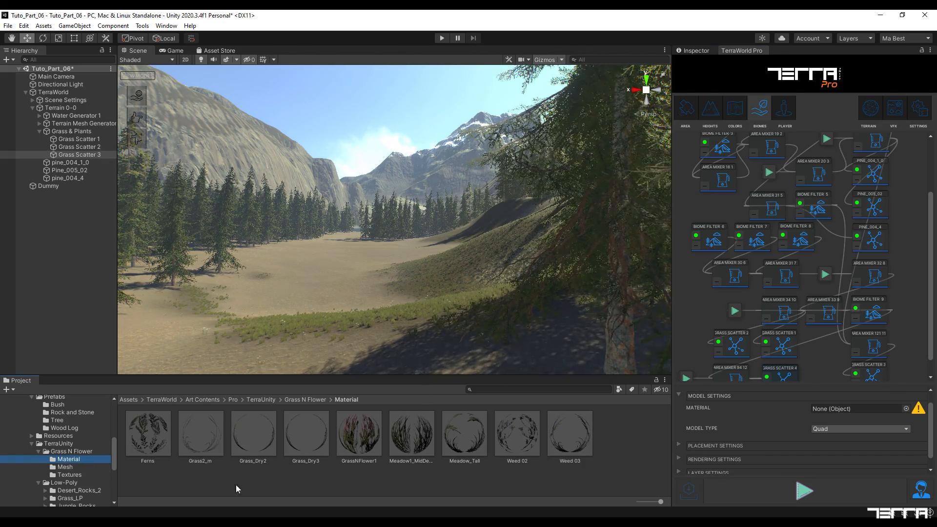
pyautogui.moveTo(146, 449); pyautogui.dragTo(931, 430)
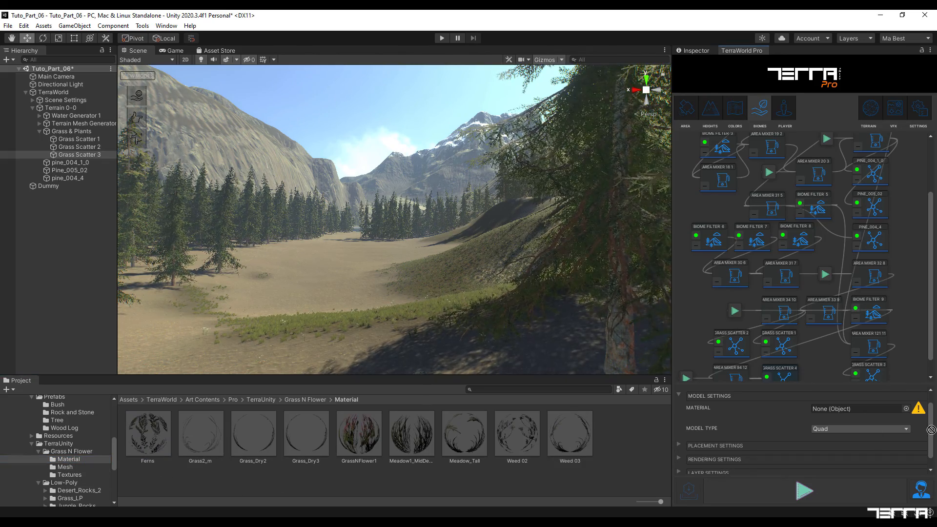
pyautogui.moveTo(850, 413); pyautogui.dragTo(851, 411)
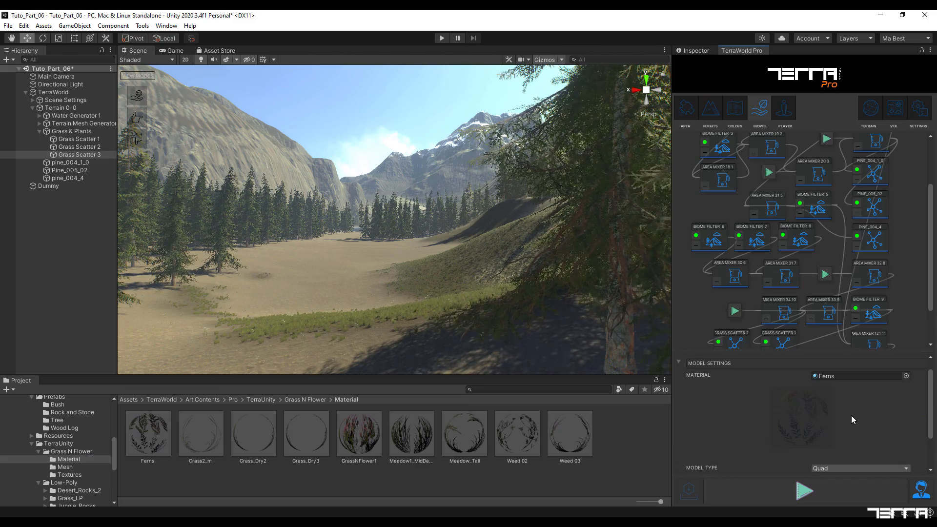
# Set the model type of the fern Grass Scatter node to From Mesh
pyautogui.moveTo(933, 401); pyautogui.dragTo(934, 427)
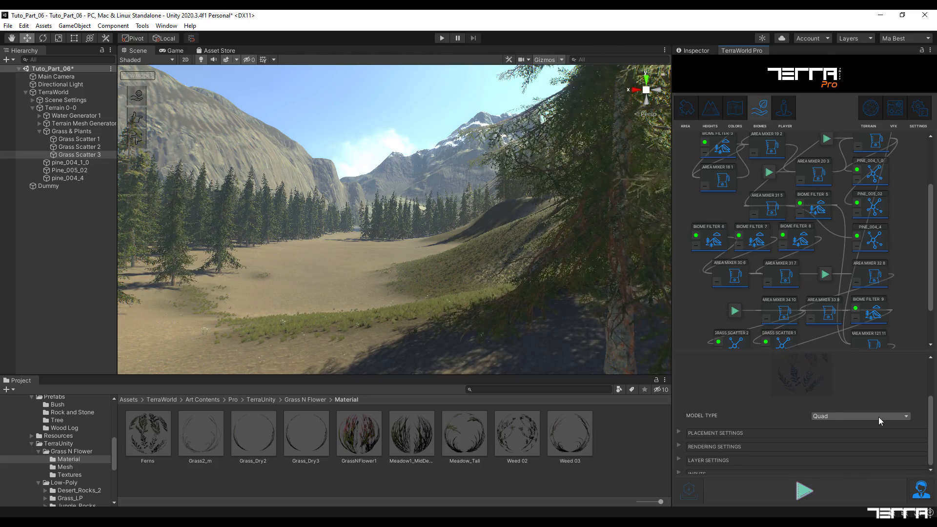
pyautogui.click(906, 417)
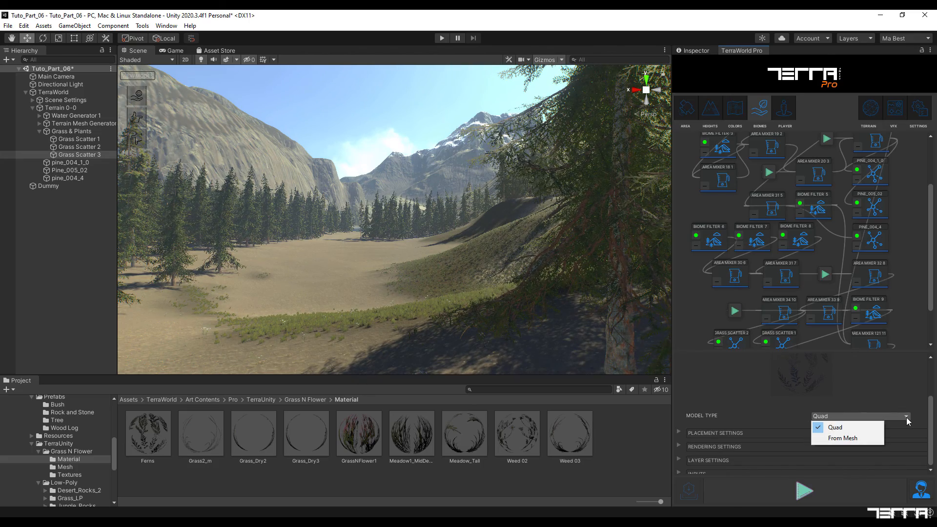
pyautogui.click(861, 438)
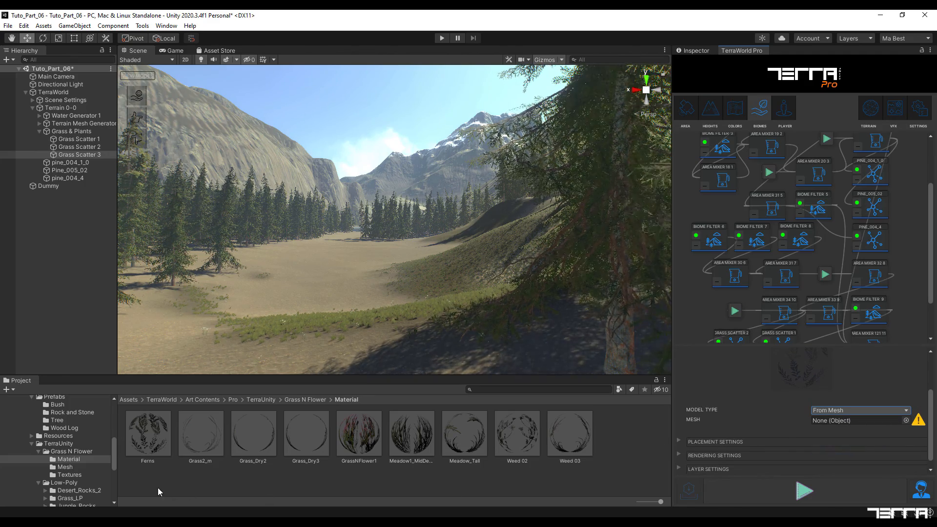
# Compare the LOD meshes of the Fern_var03 model and assign Fern_Var3_LOD2 as the Grass Scatter 4 mesh
pyautogui.click(66, 467)
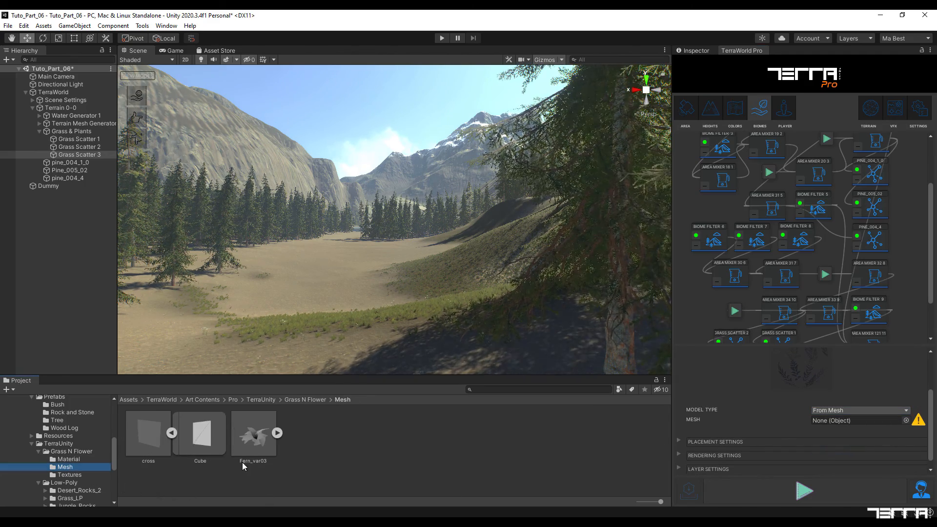
pyautogui.click(277, 433)
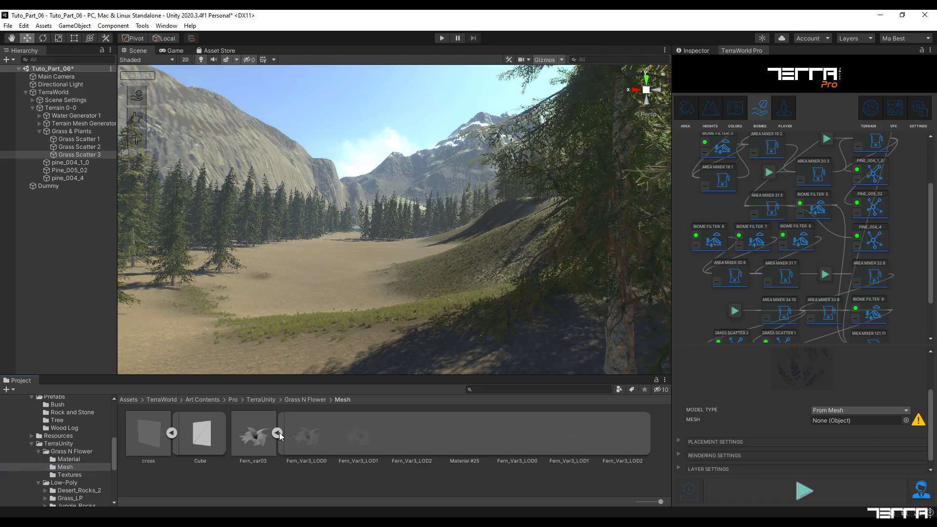
pyautogui.click(305, 441)
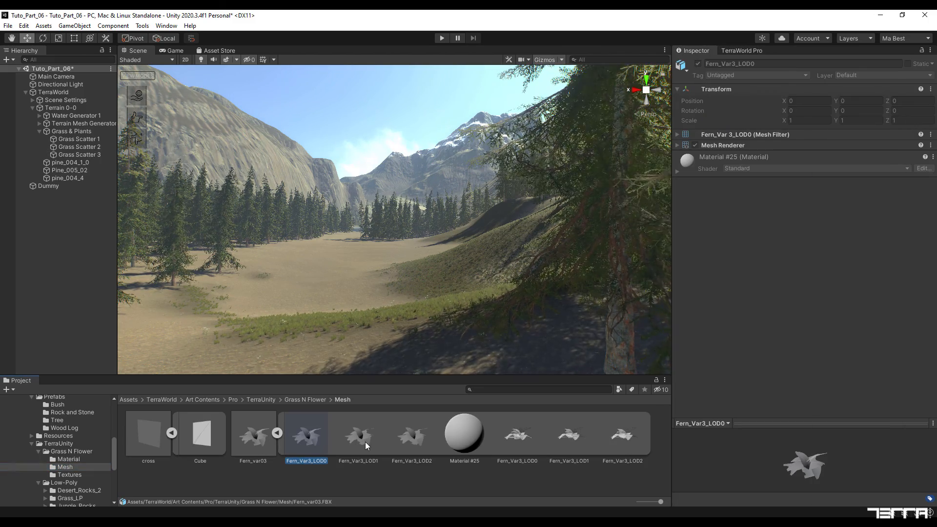
pyautogui.click(365, 441)
pyautogui.click(520, 447)
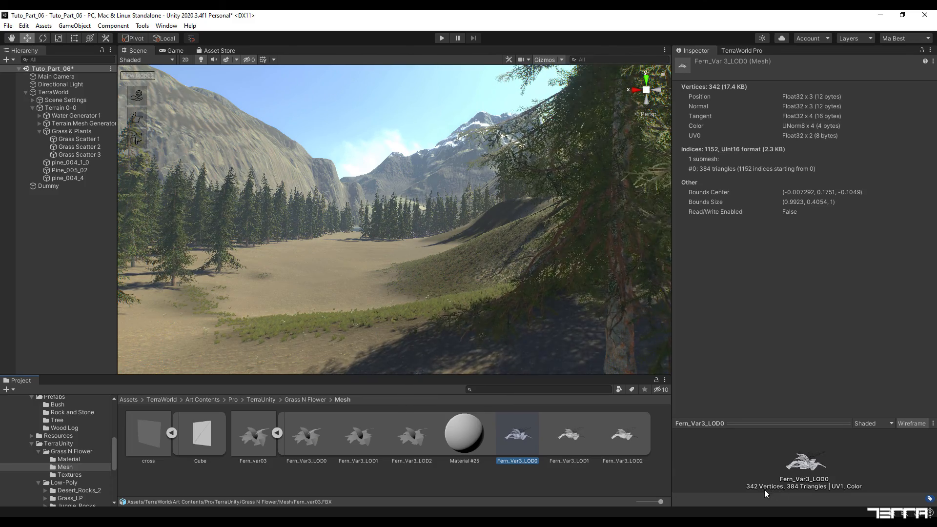
pyautogui.click(575, 445)
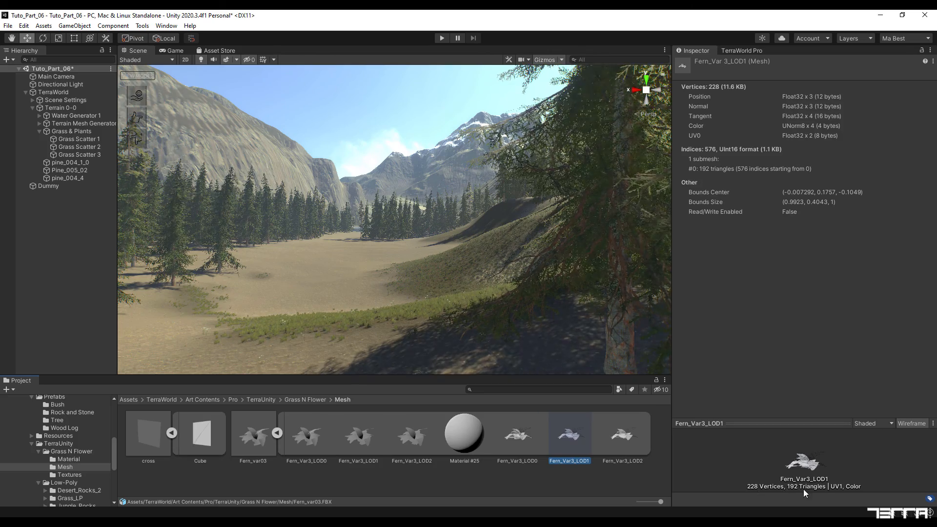
pyautogui.click(625, 446)
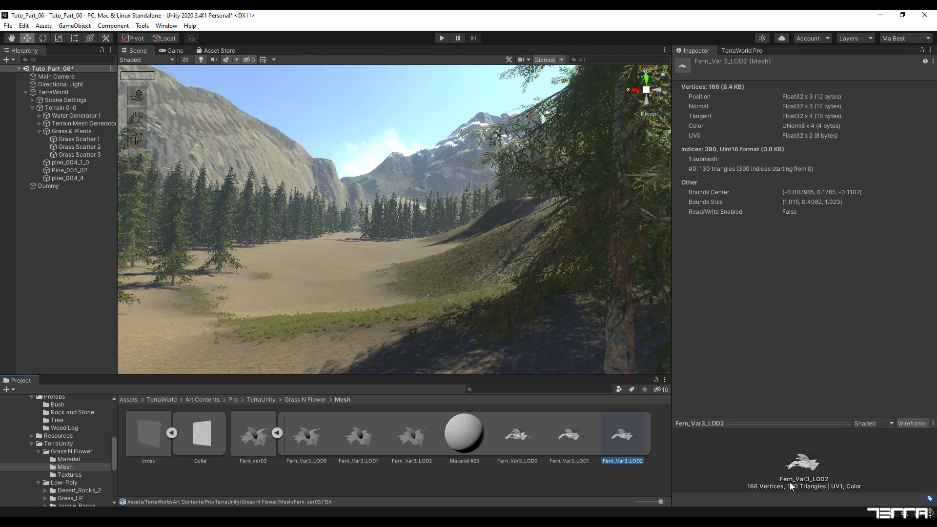
pyautogui.click(740, 50)
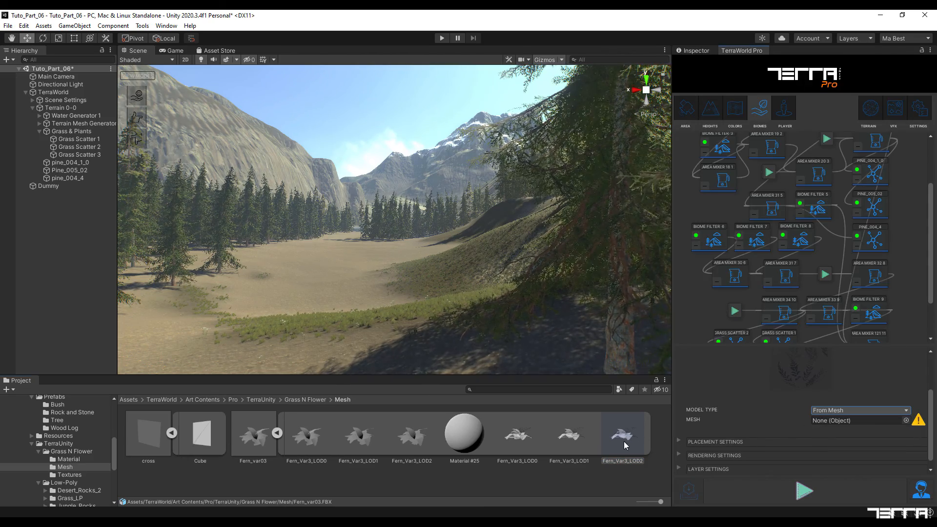
pyautogui.moveTo(624, 441); pyautogui.dragTo(827, 421)
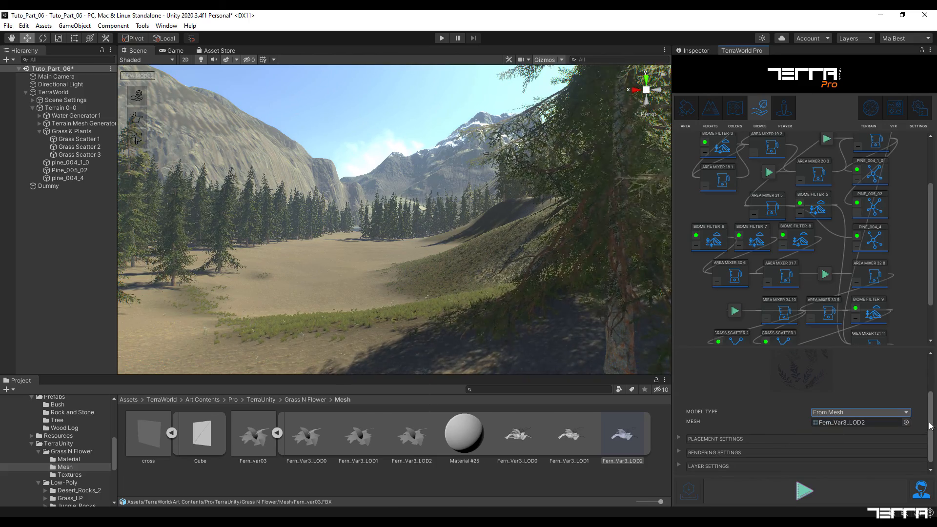
# Set the fern Grass Scatter node's placement density to 70
pyautogui.scroll(-1, 930, 426)
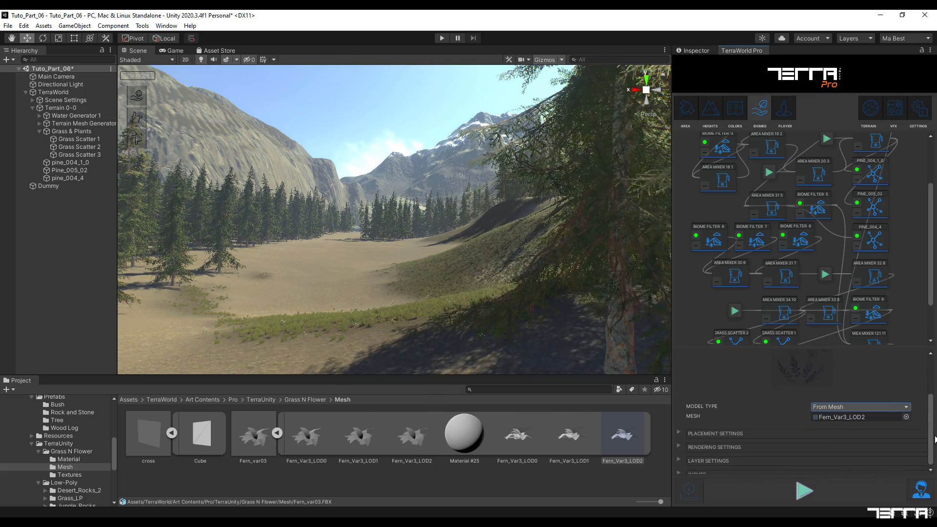
pyautogui.click(677, 429)
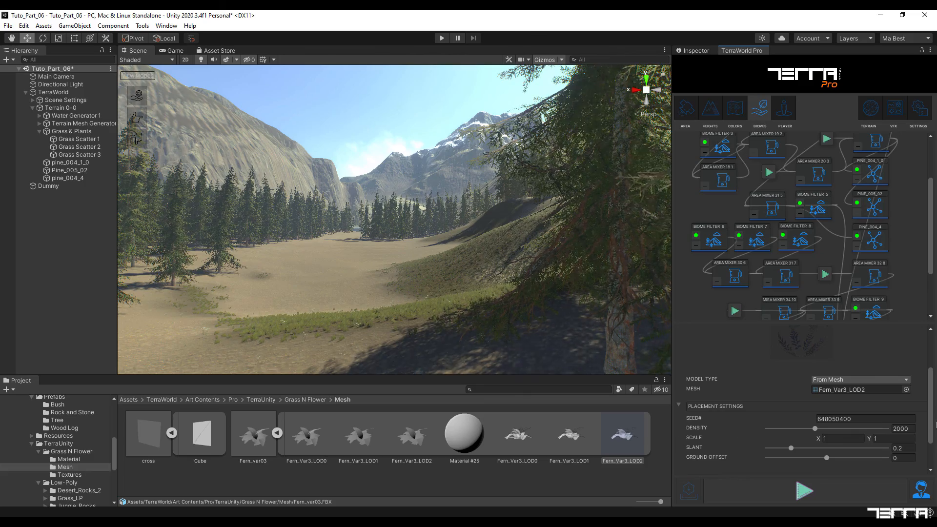
pyautogui.scroll(-2, 802, 422)
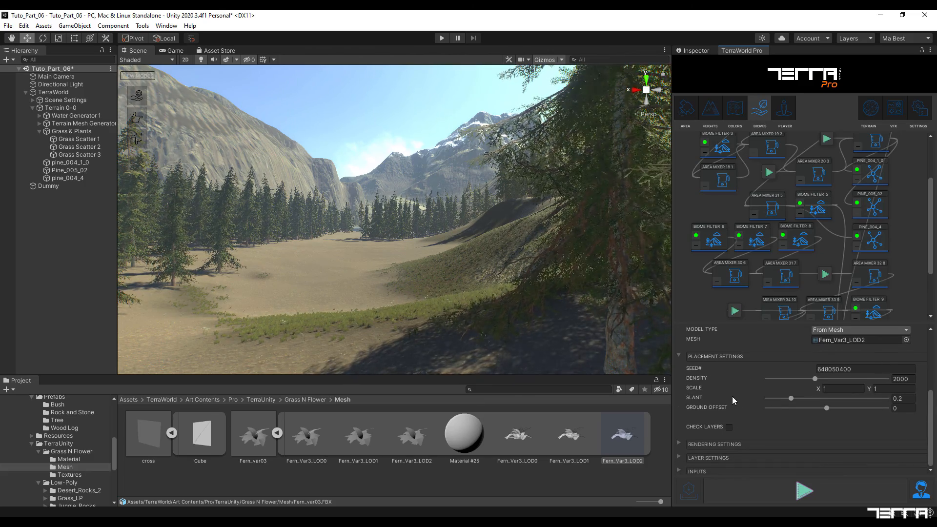
pyautogui.click(907, 380)
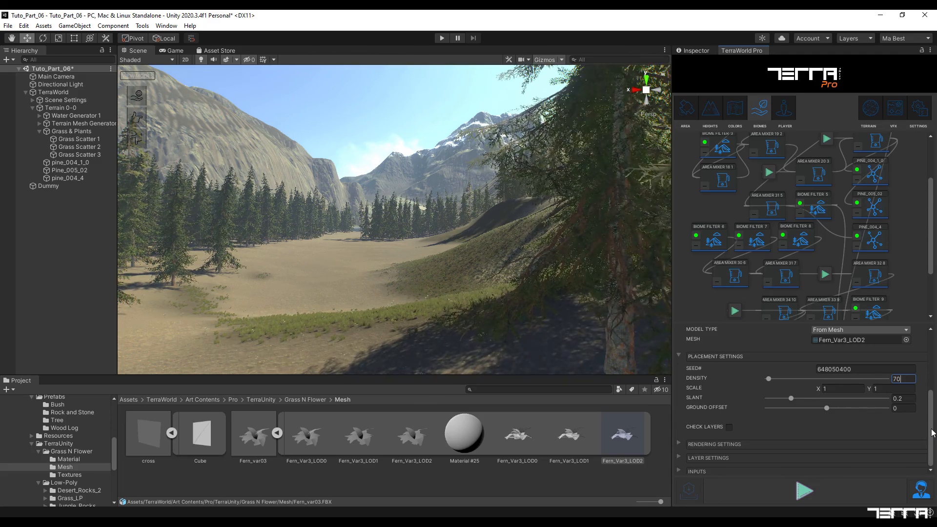
# Set the fern Grass Scatter node's rendering distance to 200 and its grid size to 100
pyautogui.click(678, 444)
pyautogui.scroll(-2, 934, 454)
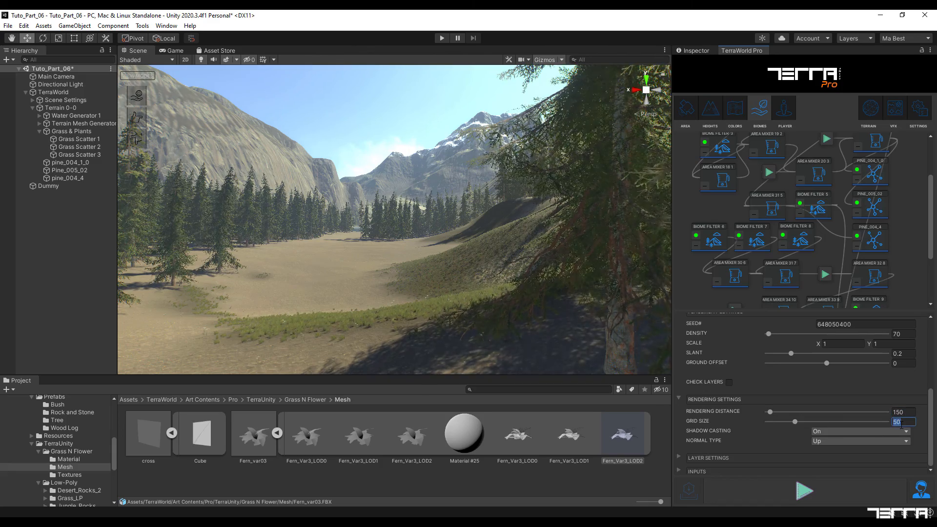
pyautogui.write('100')
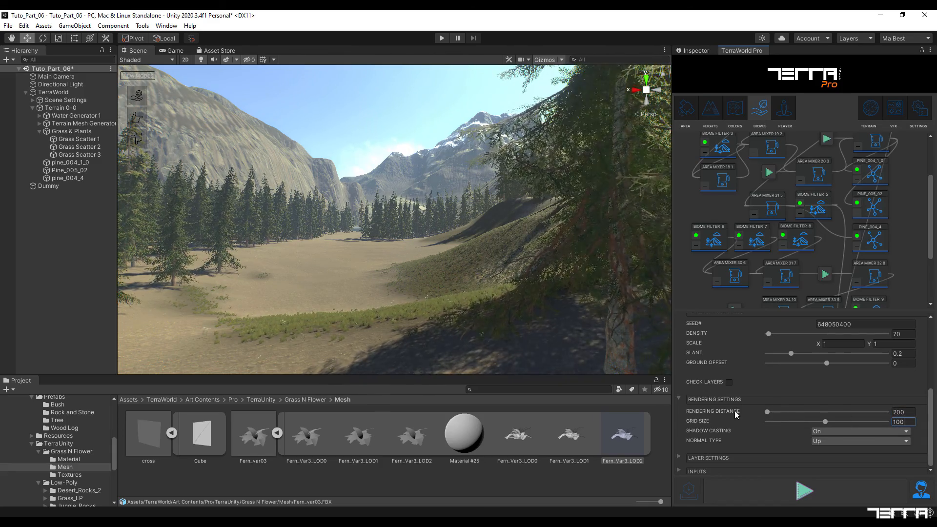
# Use Area Mixer 94 12 as the fern Grass Scatter node's input area and generate the world
pyautogui.click(678, 468)
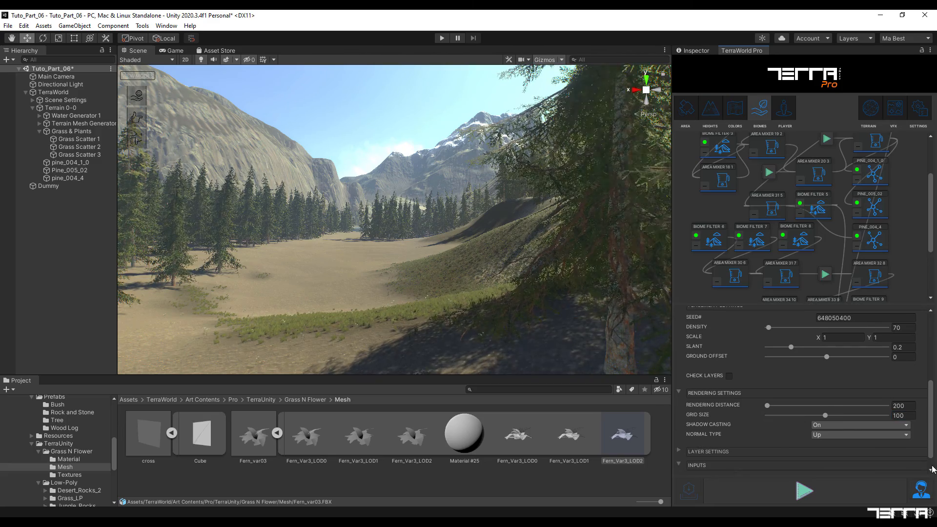
pyautogui.scroll(-1, 893, 459)
pyautogui.click(893, 469)
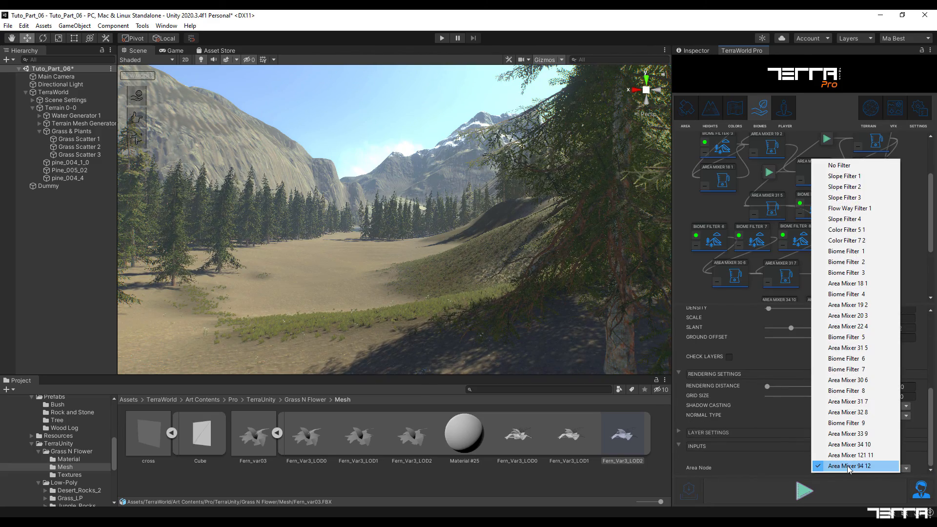
pyautogui.click(848, 467)
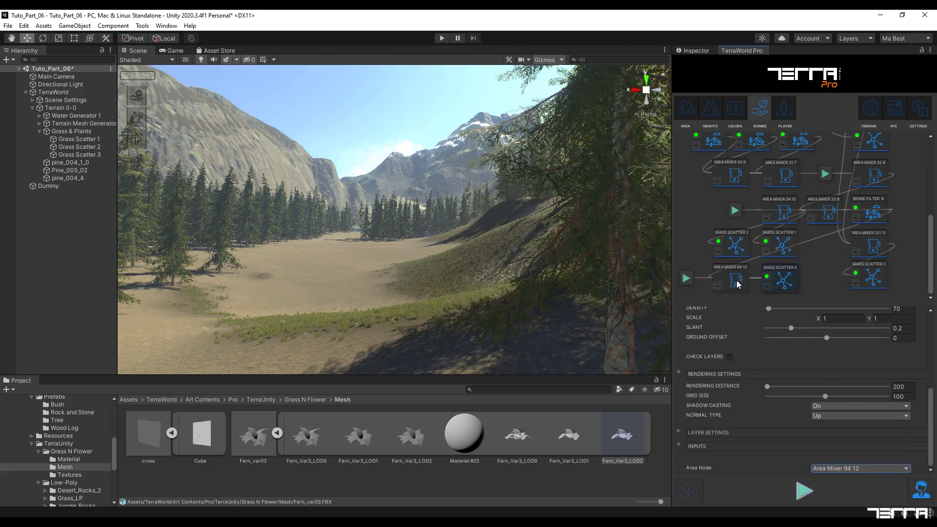
pyautogui.click(906, 271)
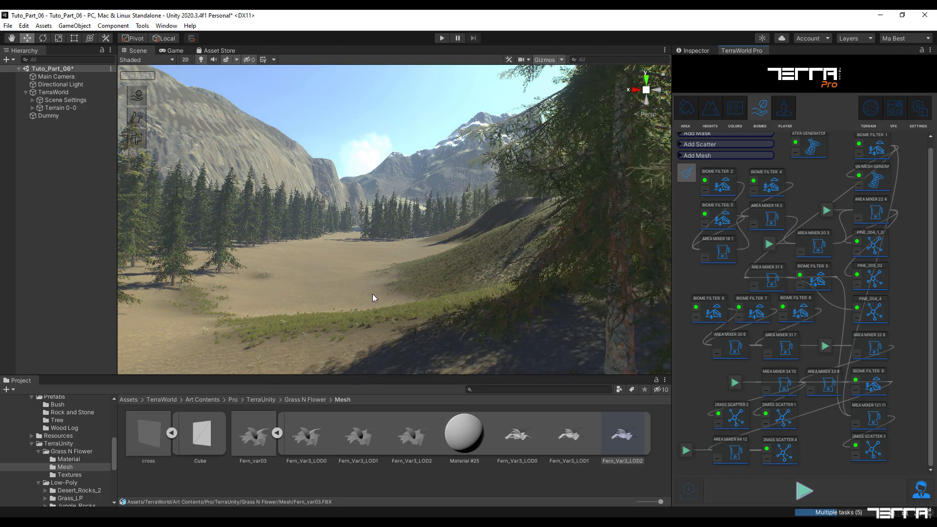
# Select Grass Scatter 4 under Terrain 0-0's Grass & Plants and open the scale settings of its Grass Layer
pyautogui.click(33, 107)
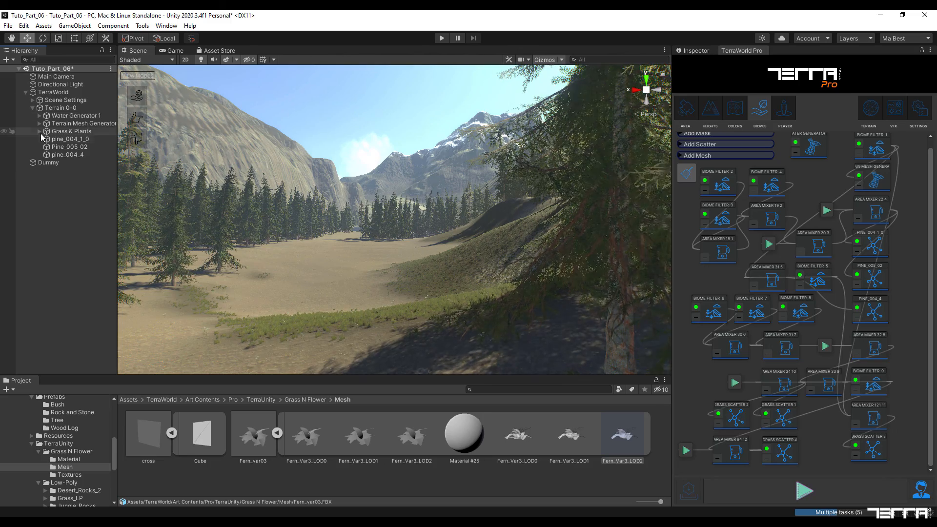
pyautogui.click(39, 131)
pyautogui.click(68, 163)
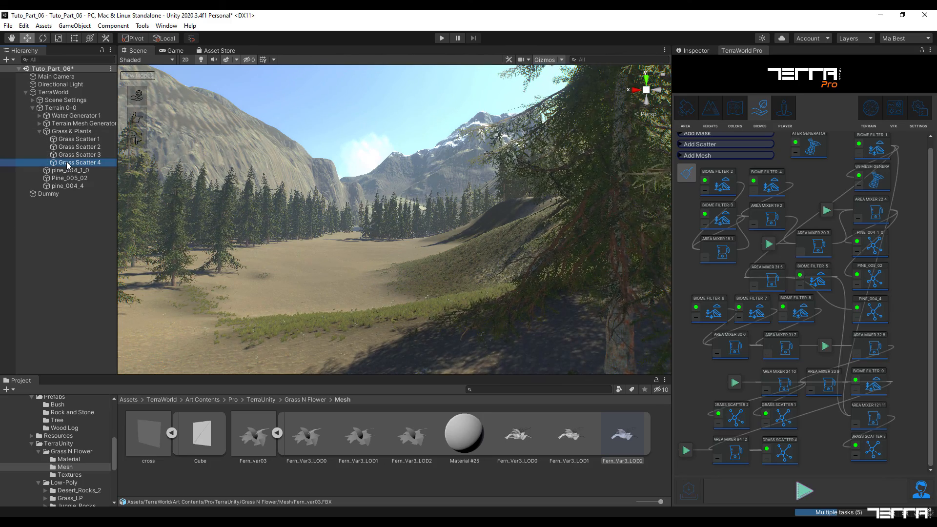
pyautogui.click(692, 49)
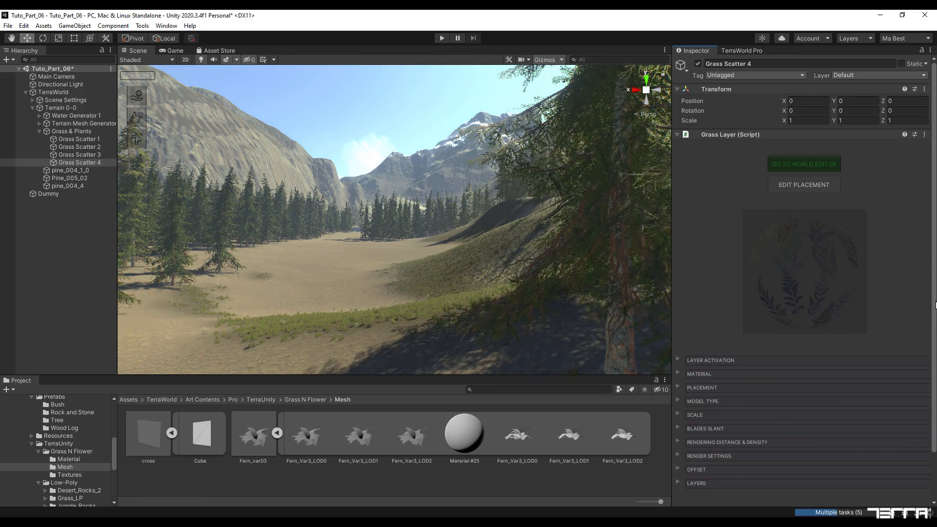
pyautogui.scroll(-3, 934, 305)
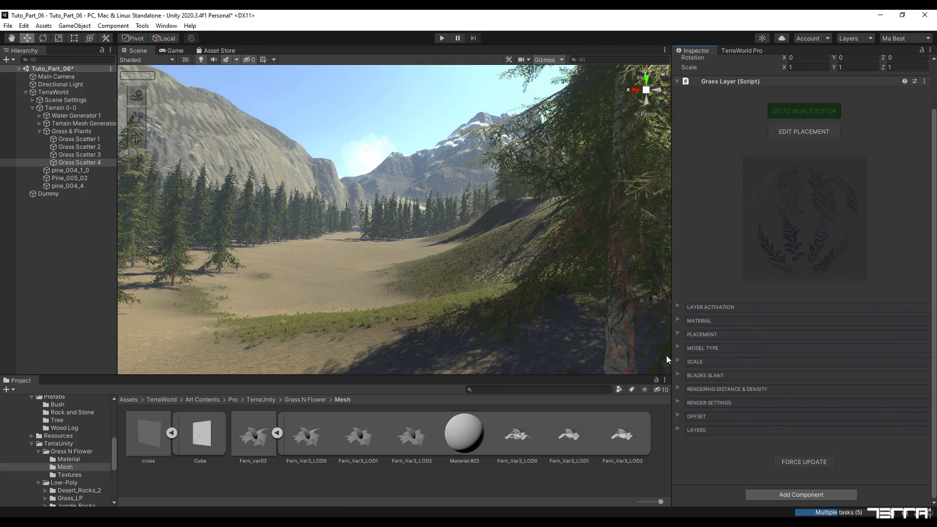
pyautogui.click(677, 361)
# Set the X and Y scale of the Grass Scatter 4 layer to 3
pyautogui.click(809, 375)
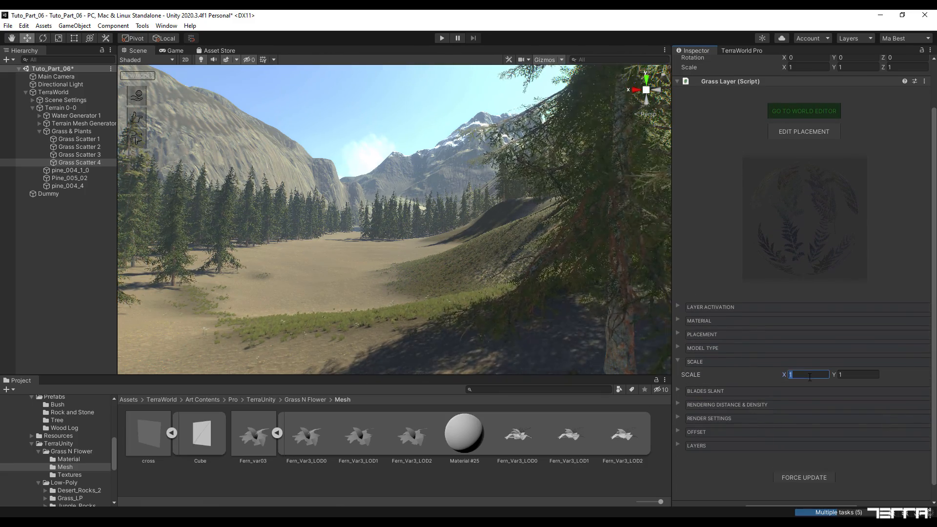
pyautogui.write('3')
pyautogui.click(850, 373)
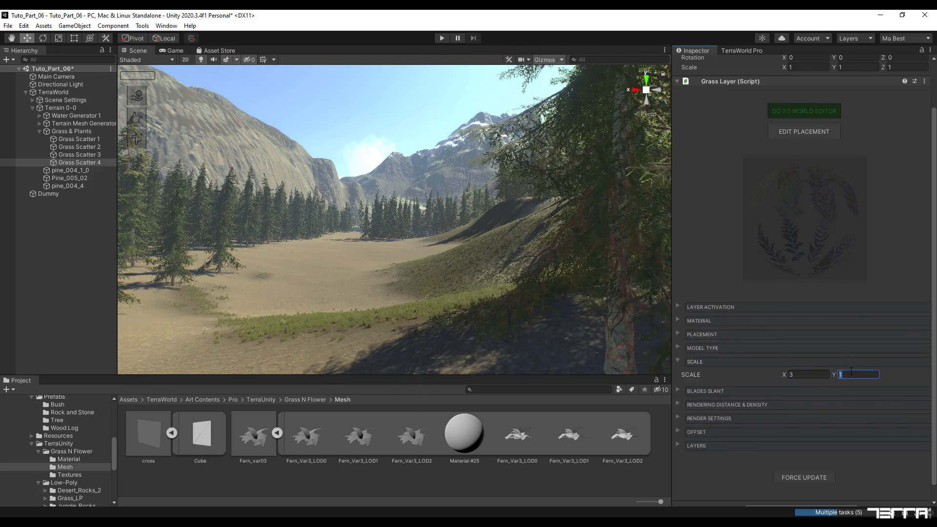
pyautogui.write('3')
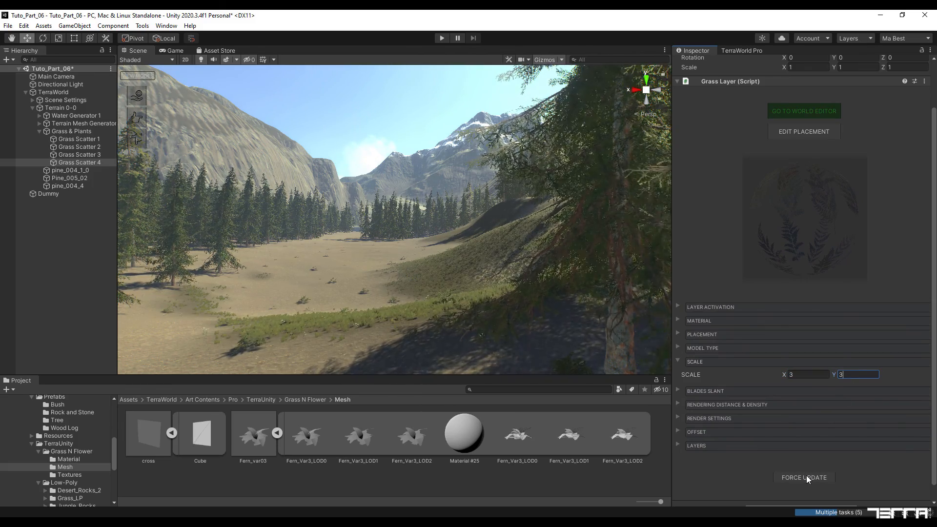
# Set the Grass Scatter 4 scale to 4 in X and Y, force an update and inspect the ferns near the lake
pyautogui.click(804, 375)
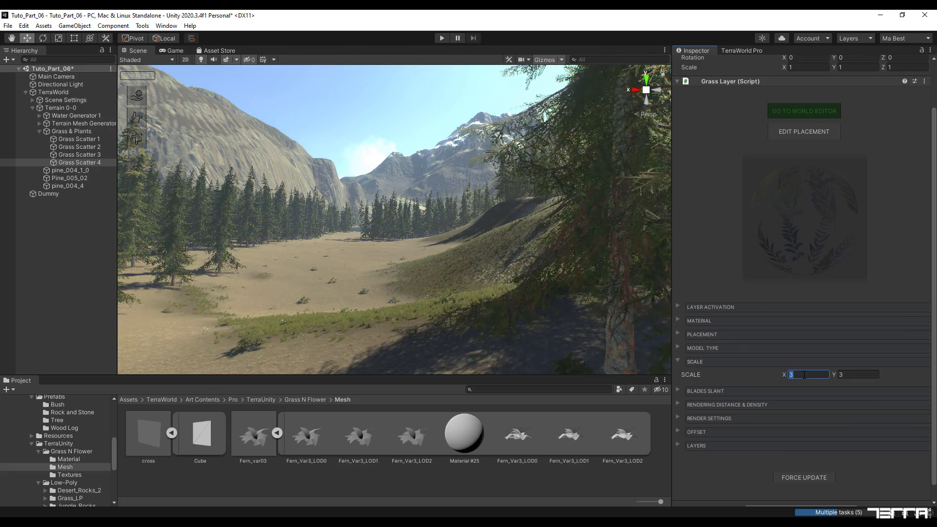
pyautogui.write('4')
pyautogui.click(859, 375)
pyautogui.write('4')
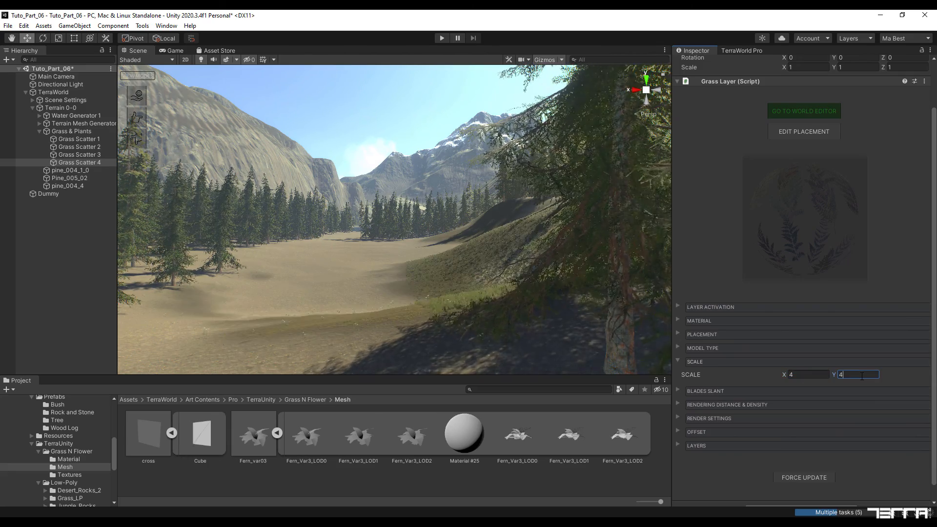
pyautogui.click(806, 478)
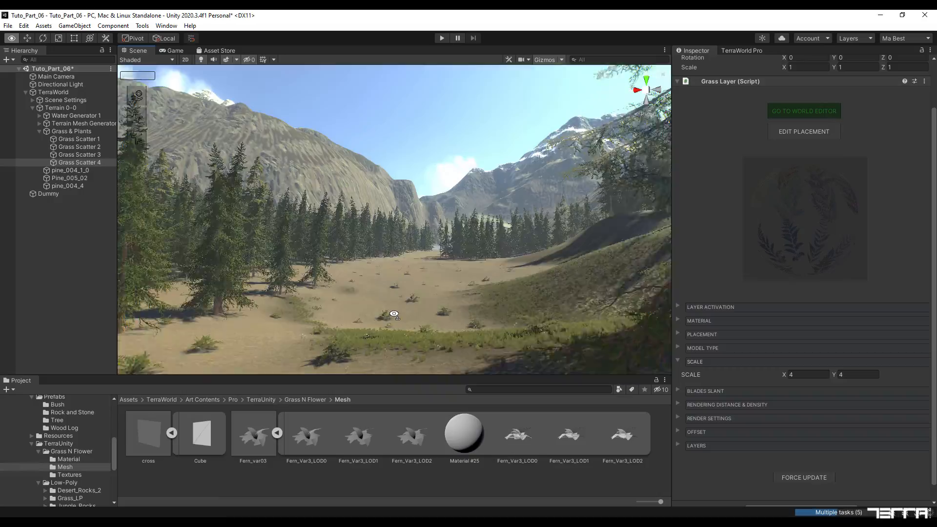
pyautogui.moveTo(361, 293); pyautogui.dragTo(520, 335, button='right')
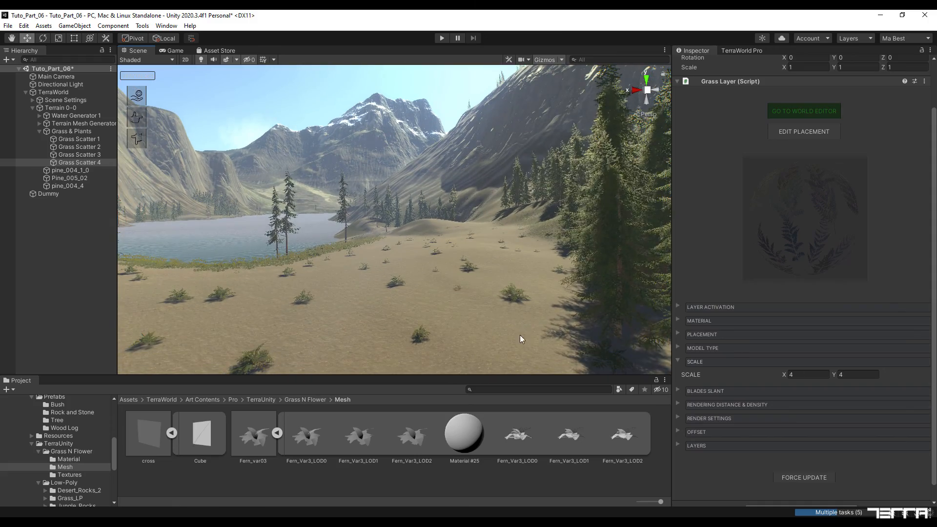
# Set the Grass Scatter 4 grid size to 150 and amount per block to 50, then check the ferns across the terrain
pyautogui.click(678, 405)
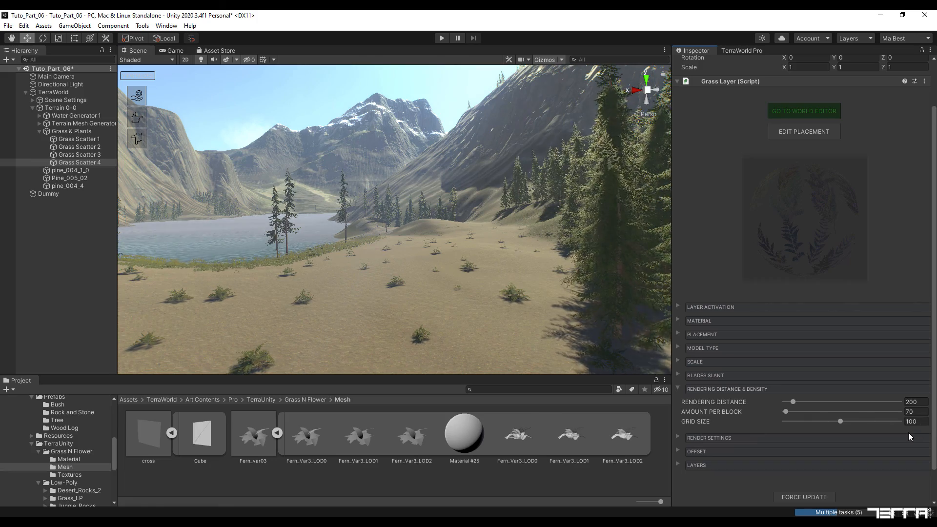
pyautogui.click(916, 421)
pyautogui.write('150')
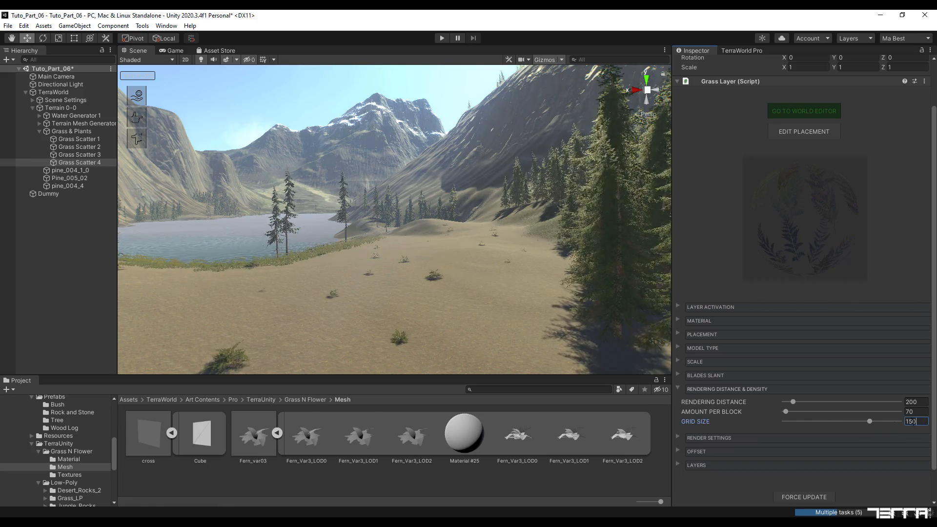
pyautogui.click(916, 412)
pyautogui.write('50')
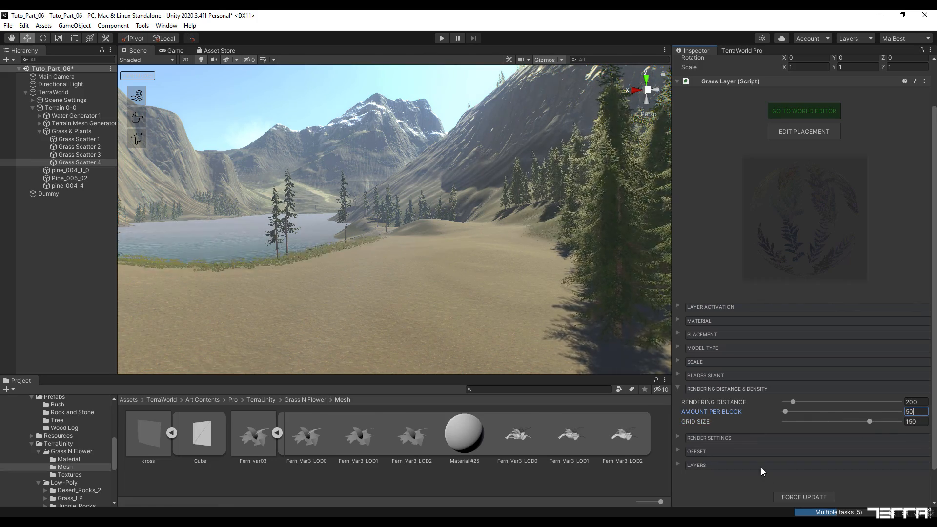
pyautogui.hotkey('shift', 'Tab')
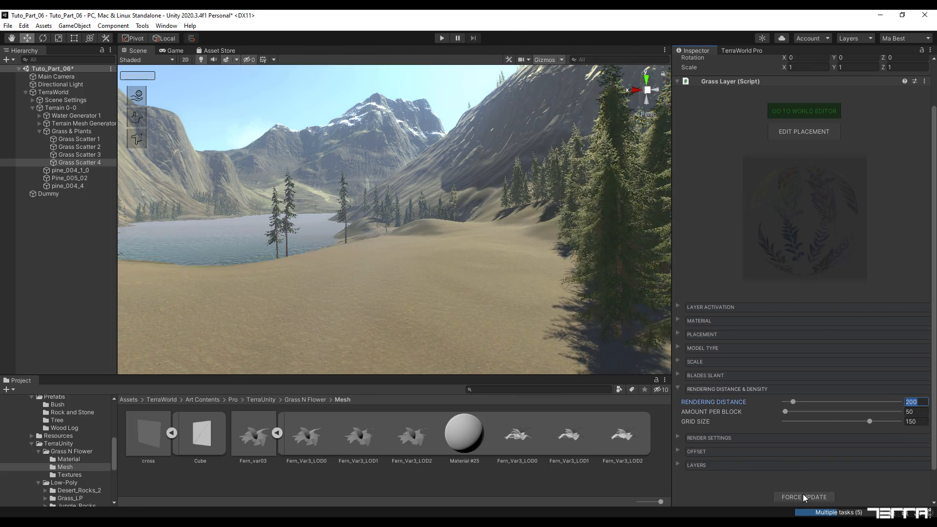
pyautogui.moveTo(562, 331); pyautogui.dragTo(592, 324, button='right')
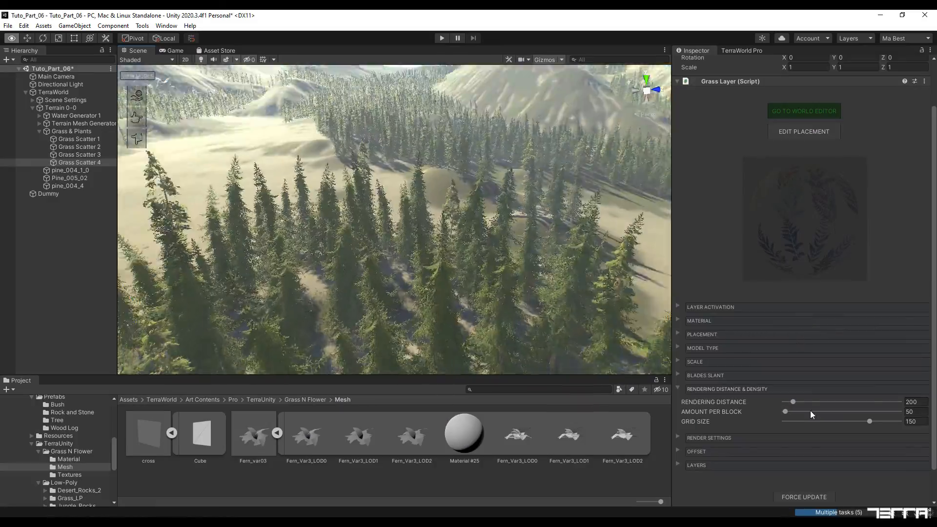
pyautogui.moveTo(810, 411); pyautogui.dragTo(669, 338, button='right')
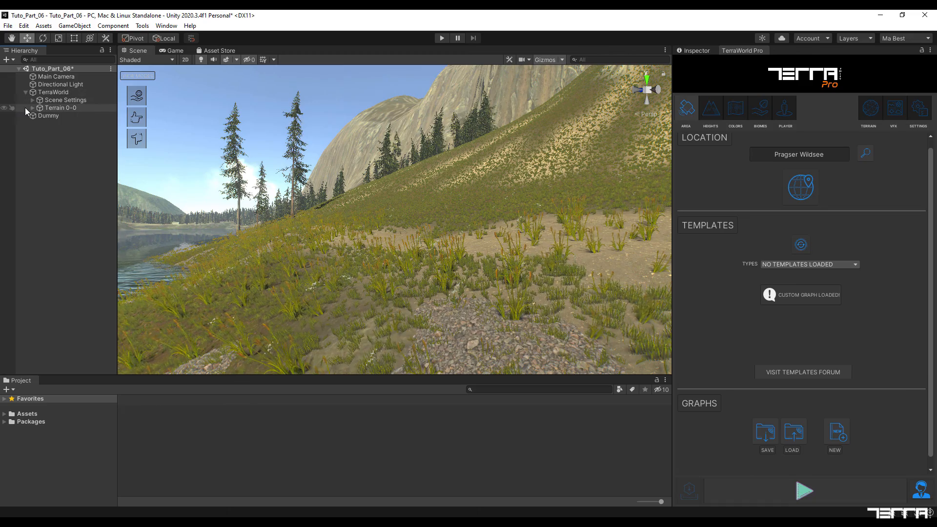
# Select Grass Scatter 1 under Grass & Plants and start editing its placement
pyautogui.click(31, 107)
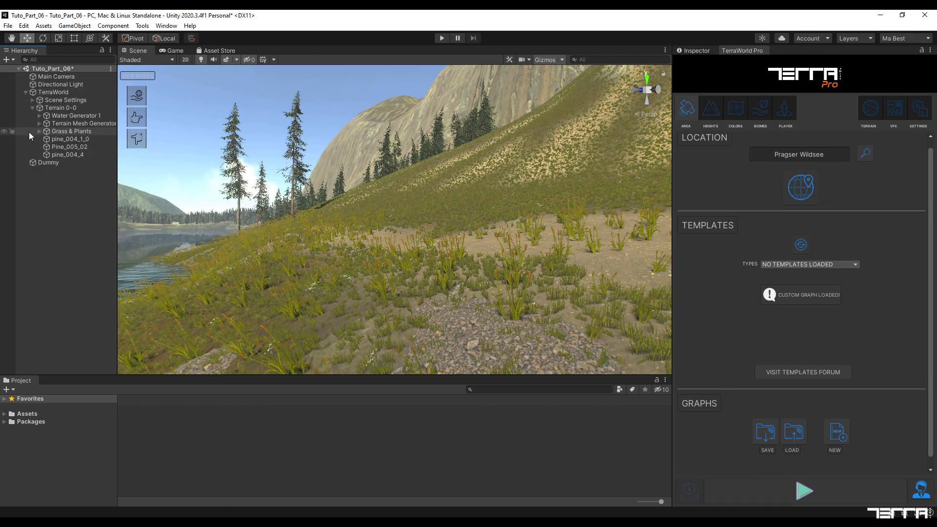
pyautogui.click(39, 131)
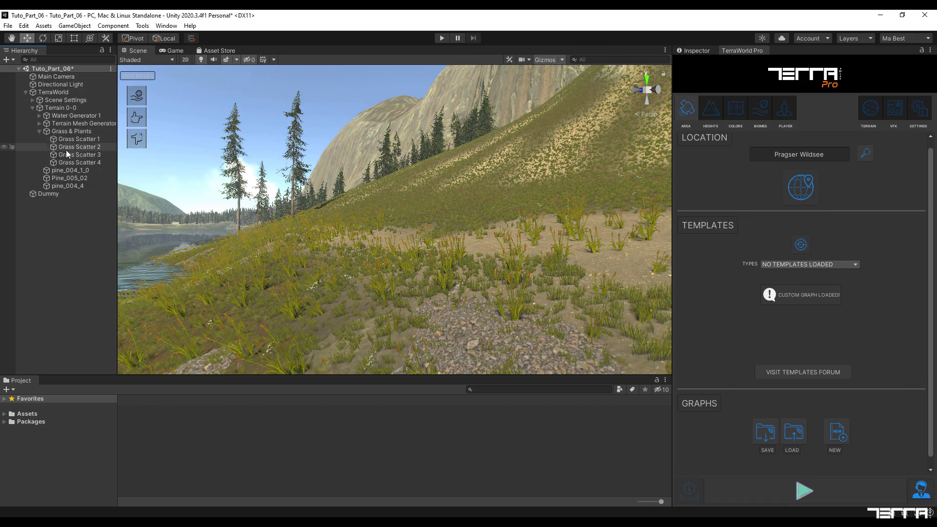
pyautogui.click(72, 138)
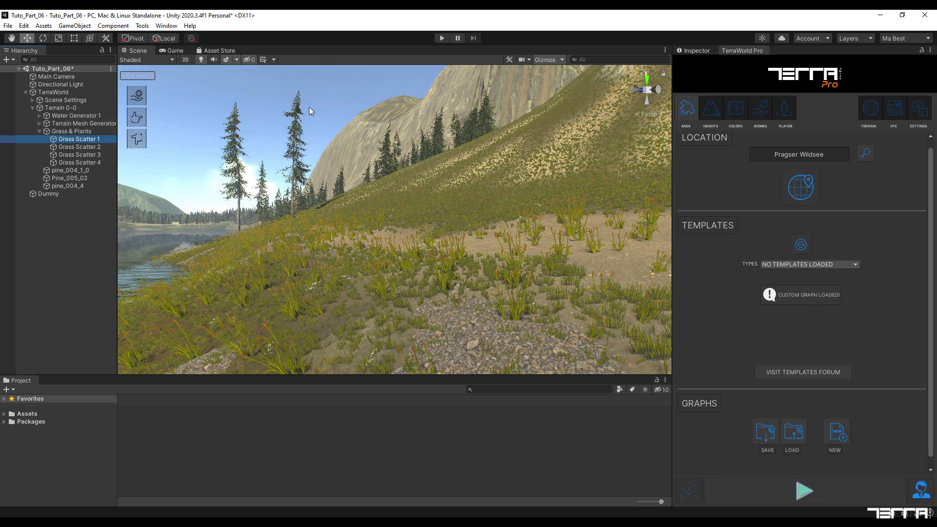
pyautogui.click(694, 52)
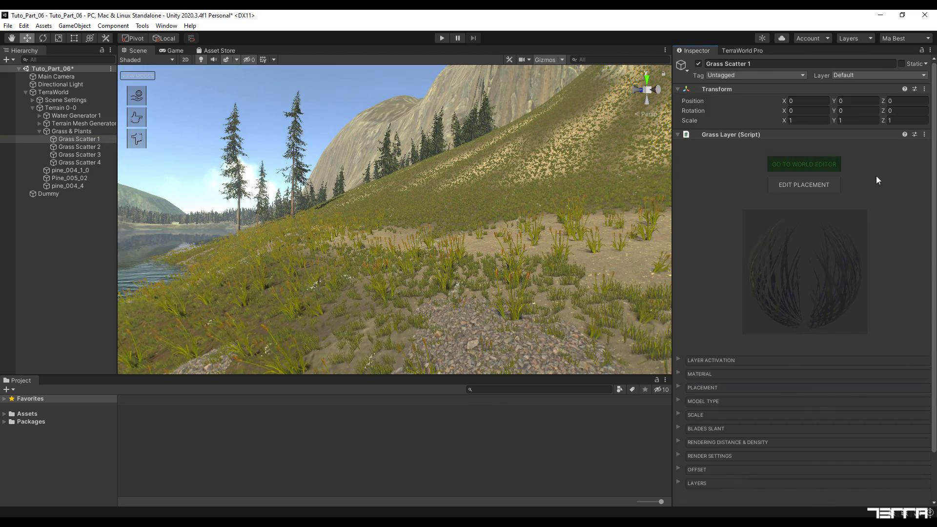
pyautogui.click(820, 183)
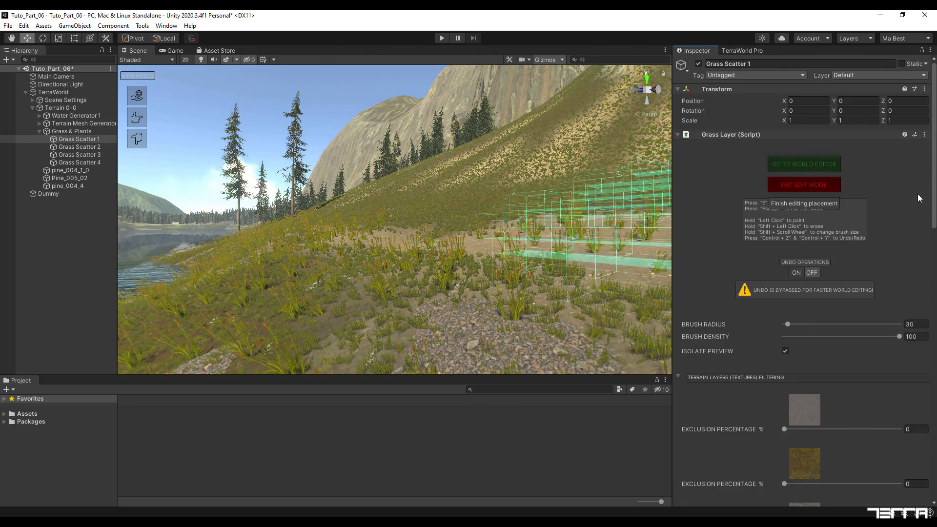
# Set the exclusion percentage of the fourth terrain texture layer to 17.4 in the Grass Scatter 1 filtering
pyautogui.scroll(-3, 933, 198)
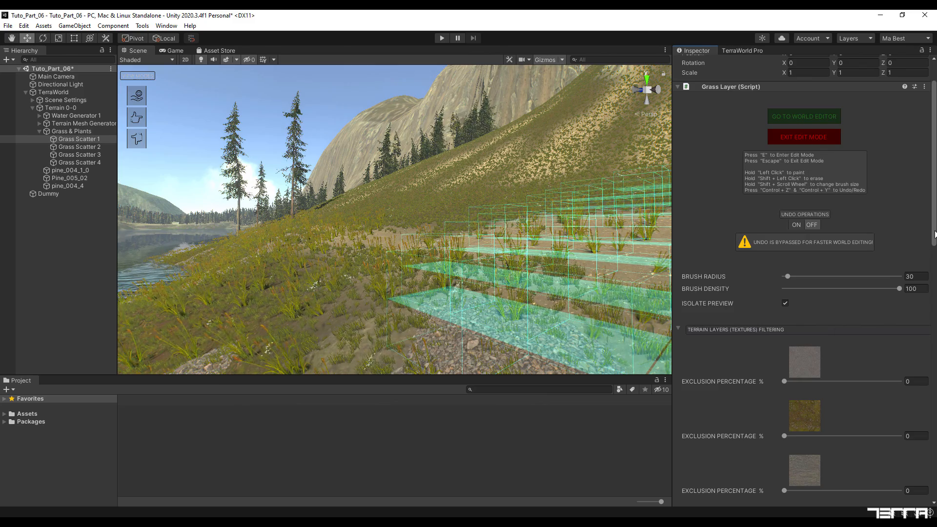
pyautogui.scroll(-10, 935, 235)
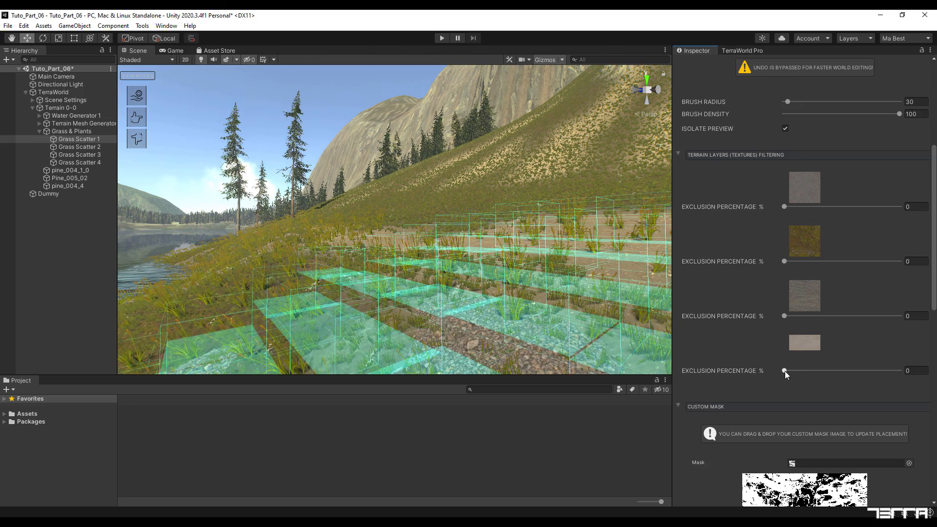
pyautogui.click(785, 371)
pyautogui.moveTo(784, 371); pyautogui.dragTo(805, 372)
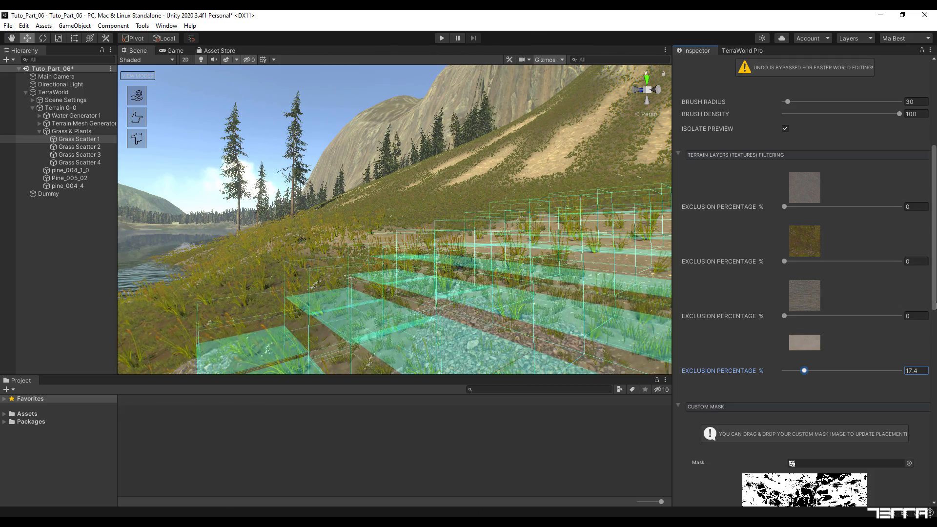
# Finish editing the Grass Scatter 1 placement, go to the world editor and start editing the whole TerraWorld
pyautogui.moveTo(934, 303)
pyautogui.mouseDown()
pyautogui.moveTo(935, 370)
pyautogui.moveTo(935, 232)
pyautogui.mouseUp()
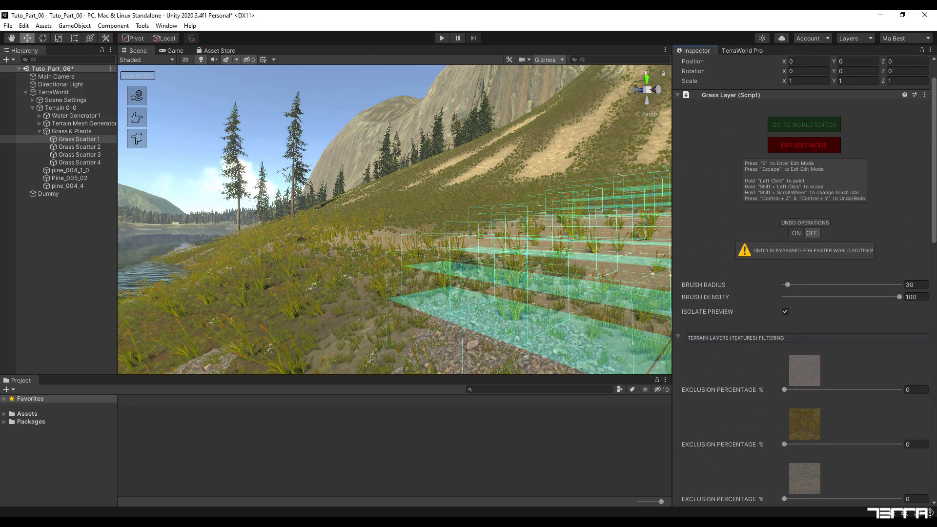
pyautogui.click(784, 145)
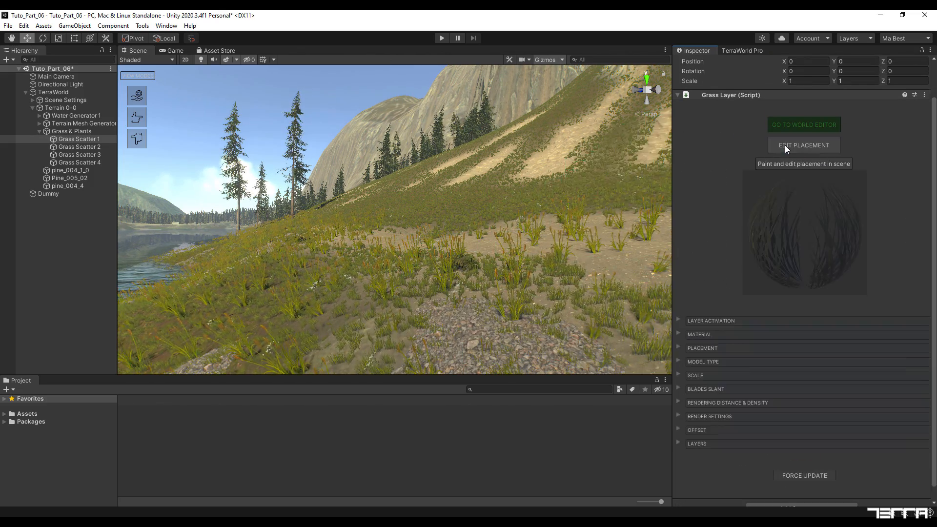
pyautogui.click(808, 123)
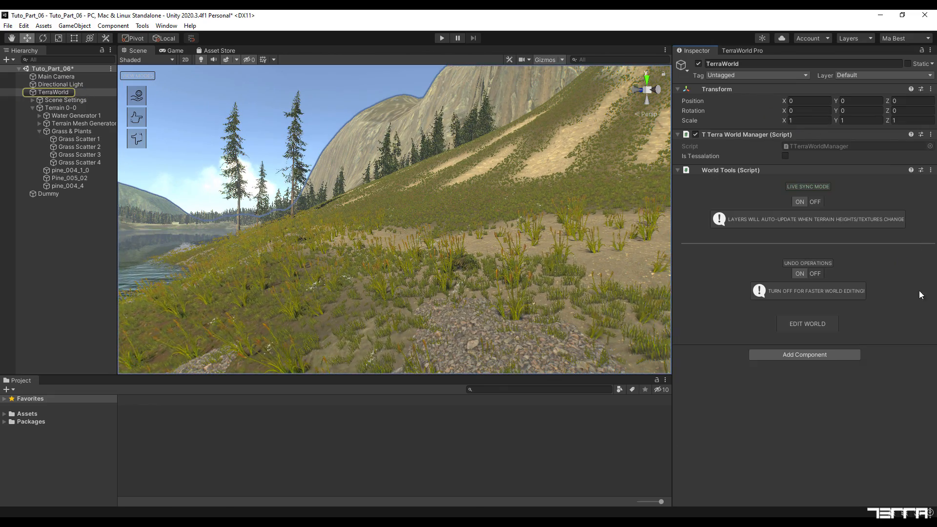
pyautogui.click(806, 323)
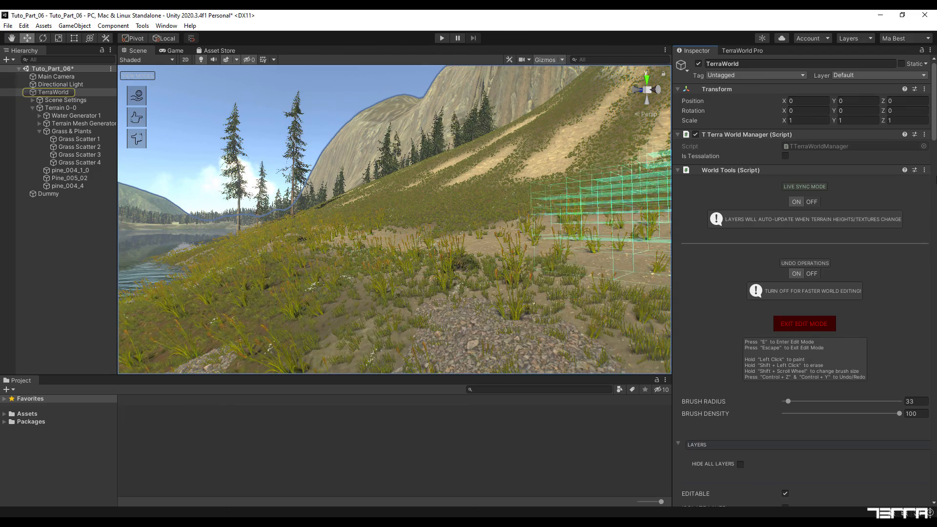
# Disable the Grass Scatter 3 layer in the world editor's layer list, then enable it again
pyautogui.moveTo(935, 131); pyautogui.dragTo(935, 359)
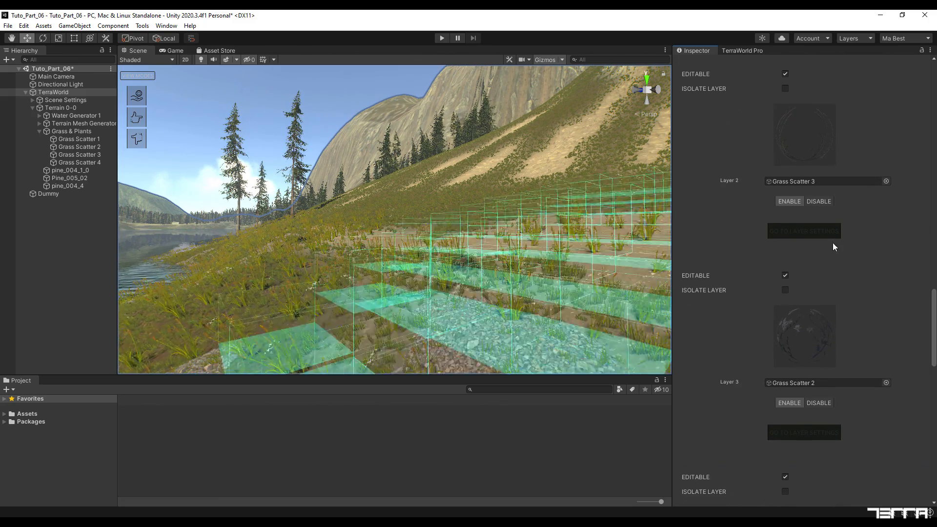
pyautogui.click(824, 203)
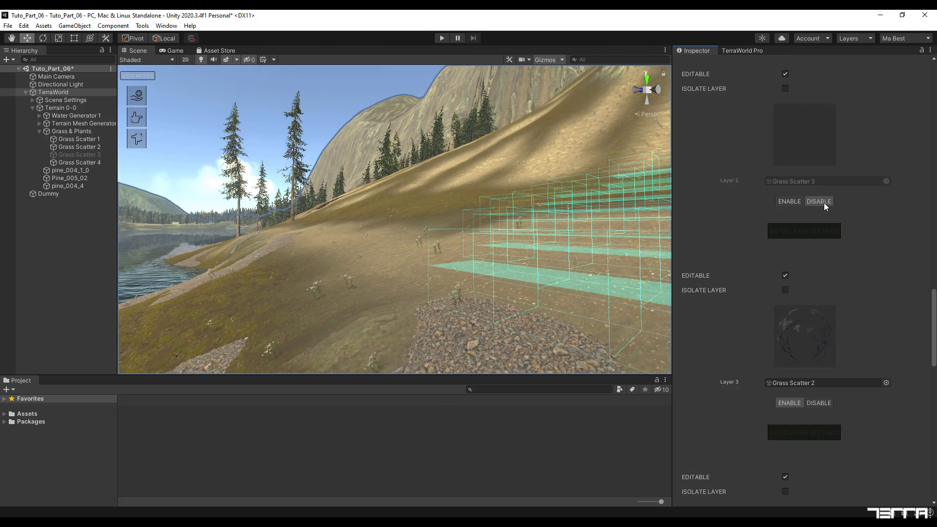
pyautogui.click(788, 201)
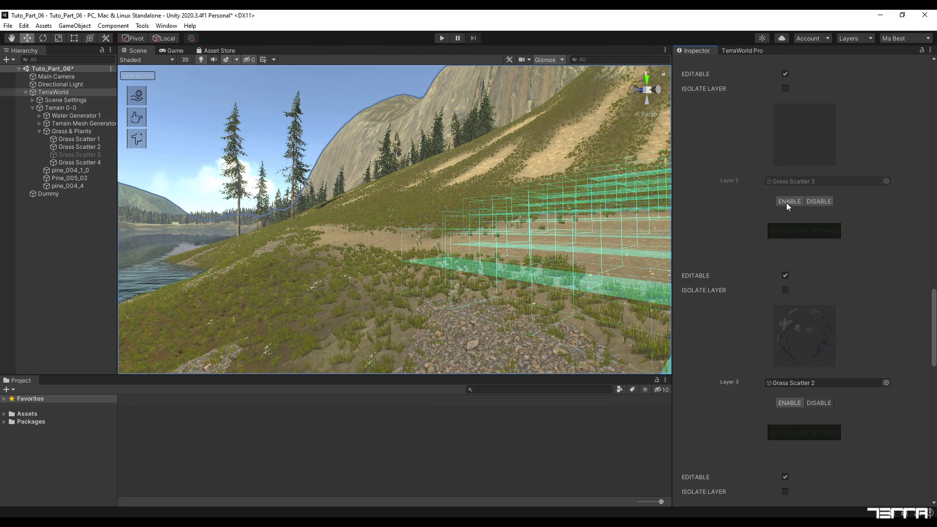
# Set the grass exclusion of the first terrain texture to 24.6% in the world's placement filtering, then exit edit mode and look over the terrain
pyautogui.scroll(-10, 928, 290)
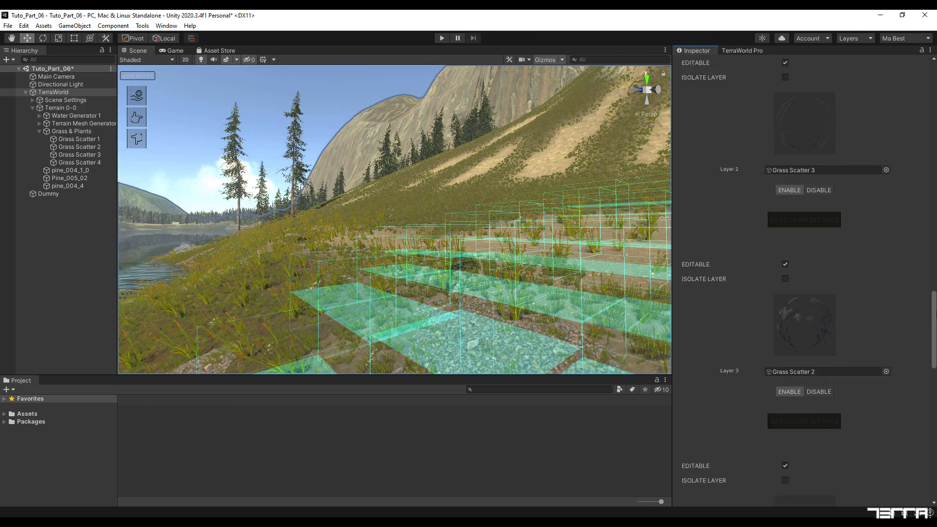
pyautogui.scroll(-10, 871, 317)
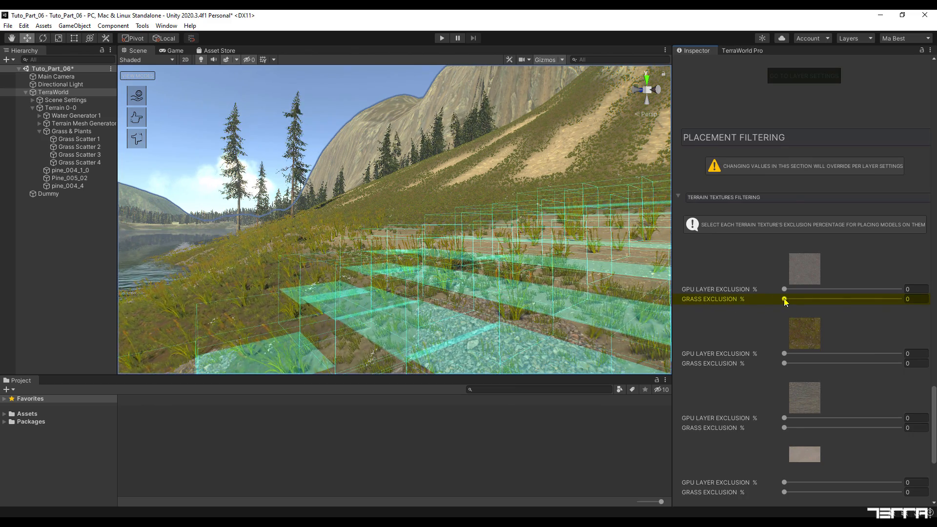
pyautogui.moveTo(812, 302); pyautogui.dragTo(813, 301)
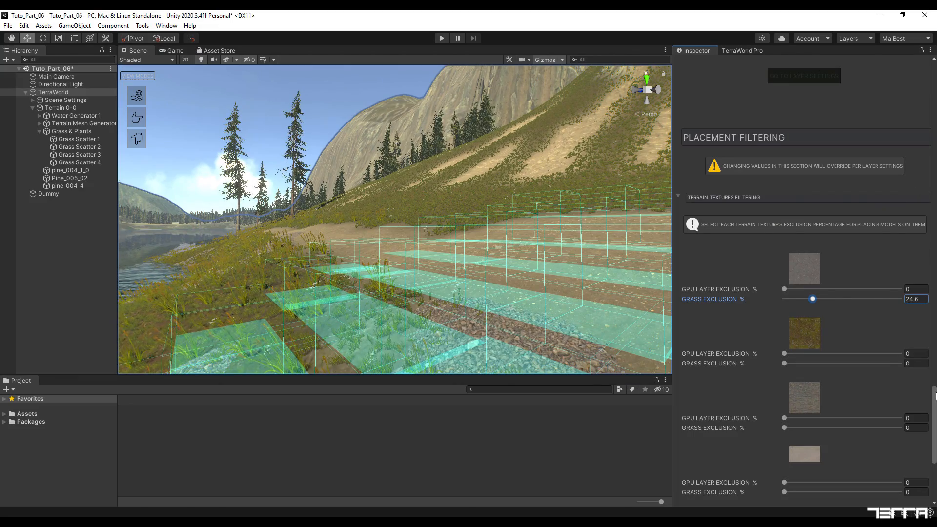
pyautogui.moveTo(936, 395)
pyautogui.mouseDown()
pyautogui.moveTo(936, 429)
pyautogui.moveTo(935, 109)
pyautogui.mouseUp()
pyautogui.click(806, 117)
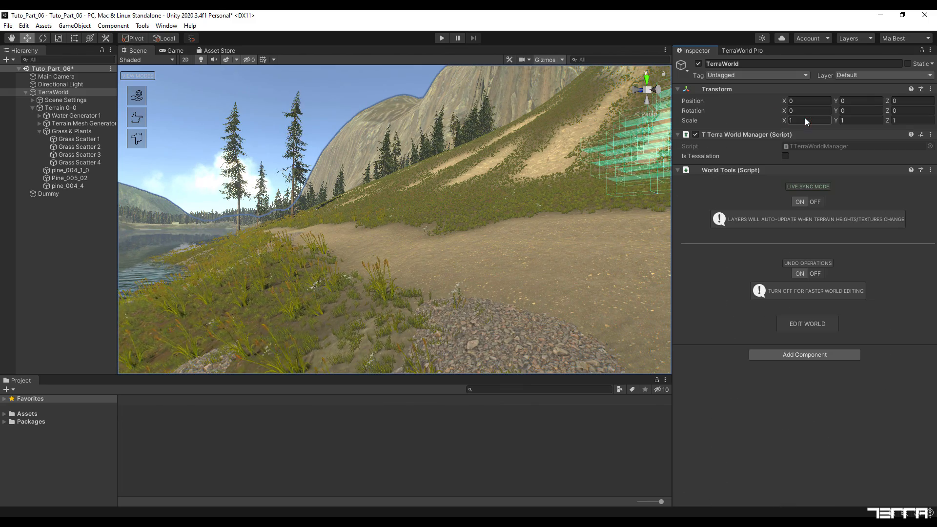
pyautogui.moveTo(547, 288); pyautogui.dragTo(151, 289, button='right')
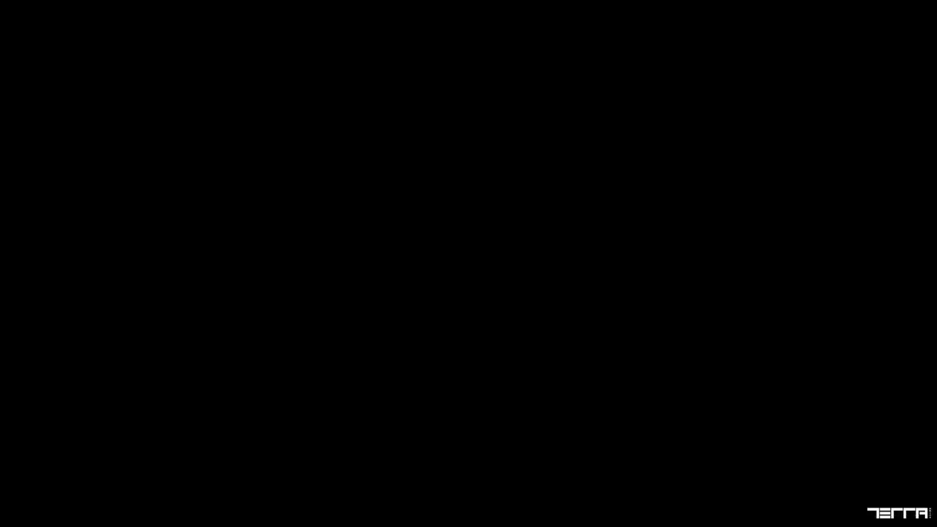